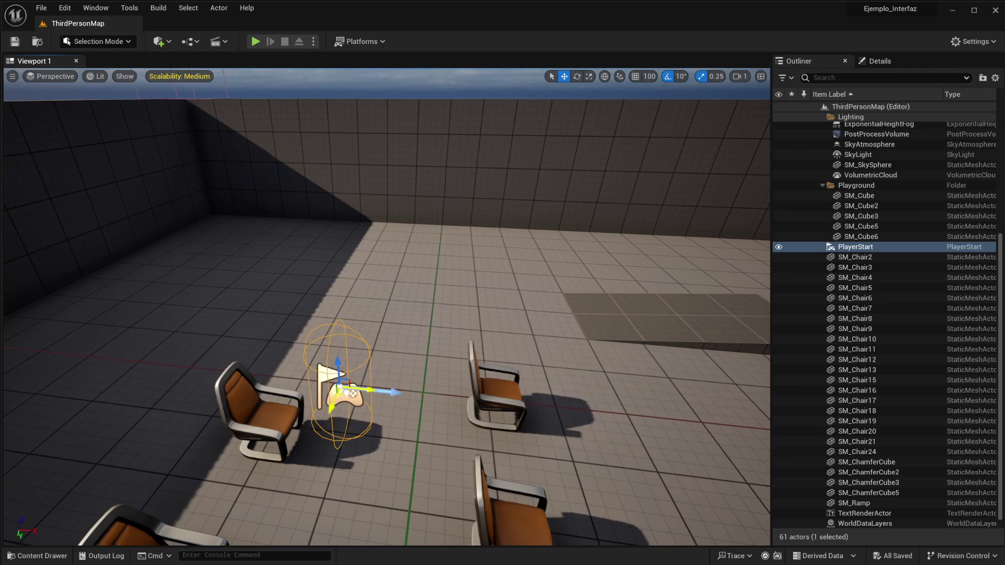
# Move the PlayerStart away from the chairs to open floor, play the level from there, and stop.
pyautogui.moveTo(348, 392); pyautogui.dragTo(385, 350)
pyautogui.moveTo(373, 273); pyautogui.dragTo(350, 268)
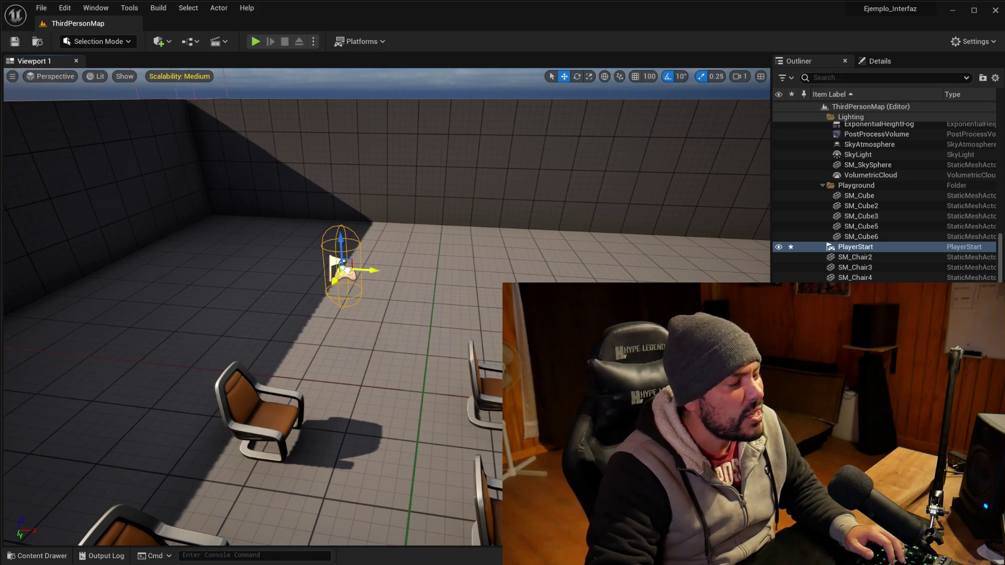
pyautogui.moveTo(346, 270); pyautogui.dragTo(510, 238, button='right')
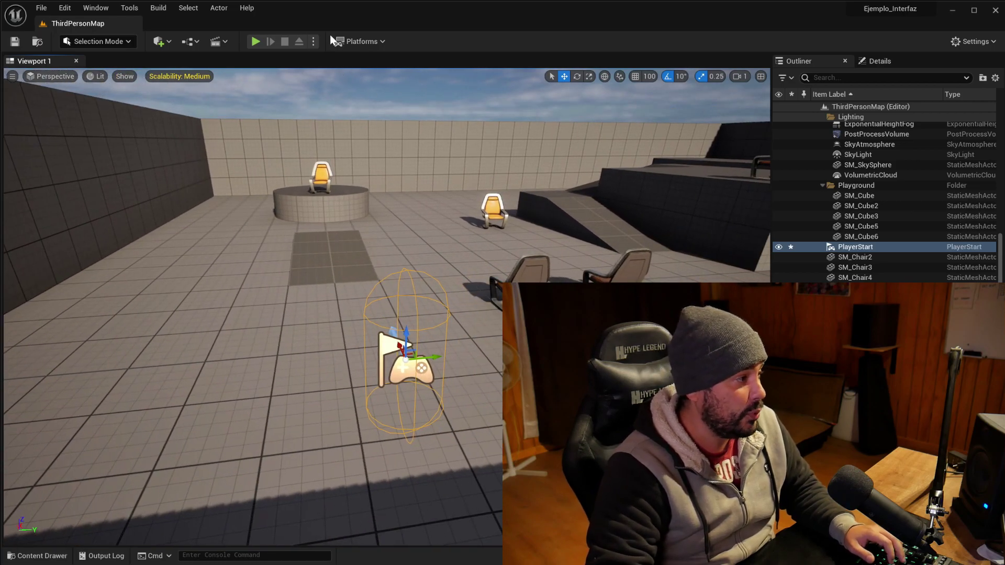
pyautogui.click(255, 42)
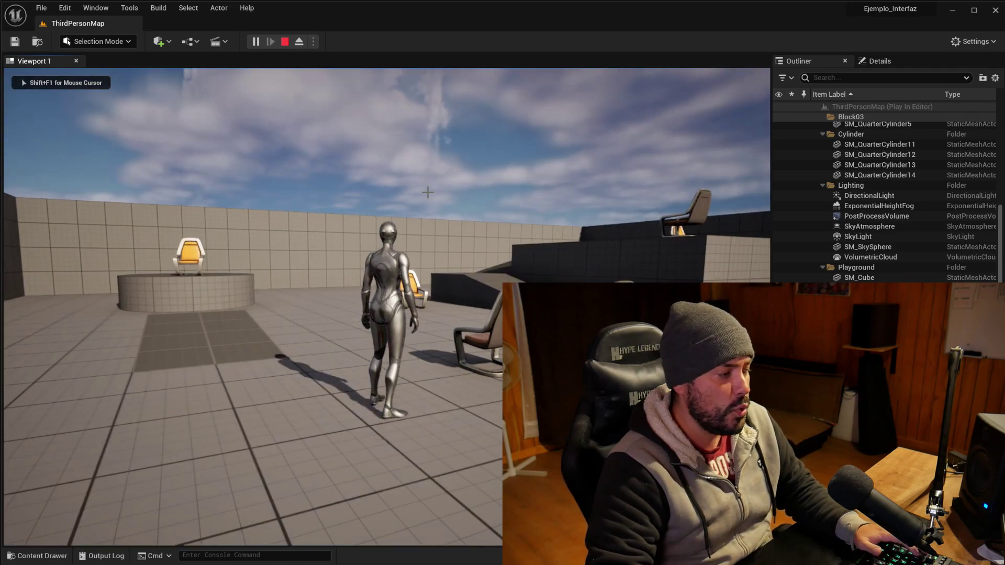
pyautogui.press('Escape')
# Play the level again from a different editor view to check the PlayerStart spawn, run the character forward, and stop.
pyautogui.press('w')
pyautogui.moveTo(476, 256); pyautogui.dragTo(264, 93, button='right')
pyautogui.press('s')
pyautogui.click(255, 42)
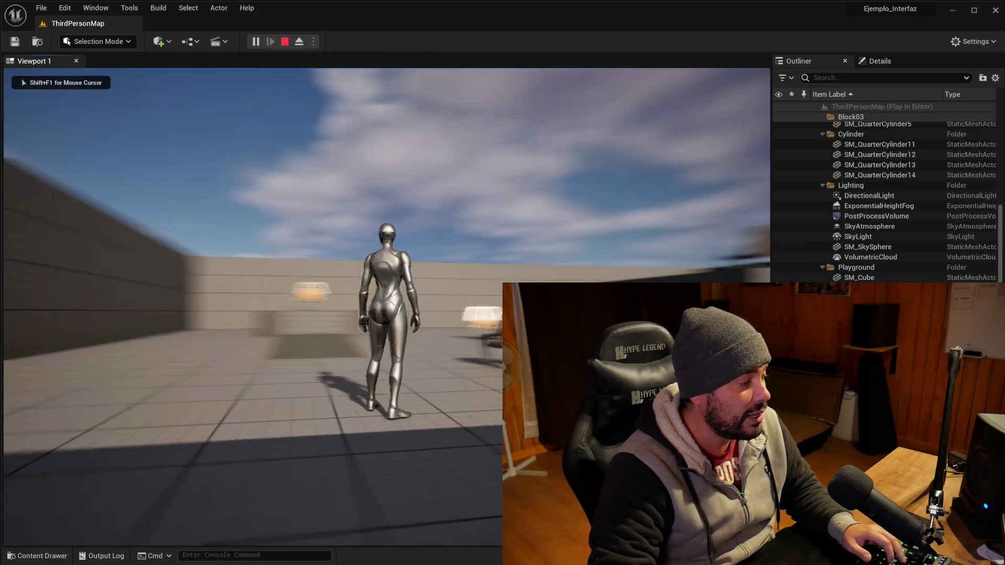
pyautogui.press('w')
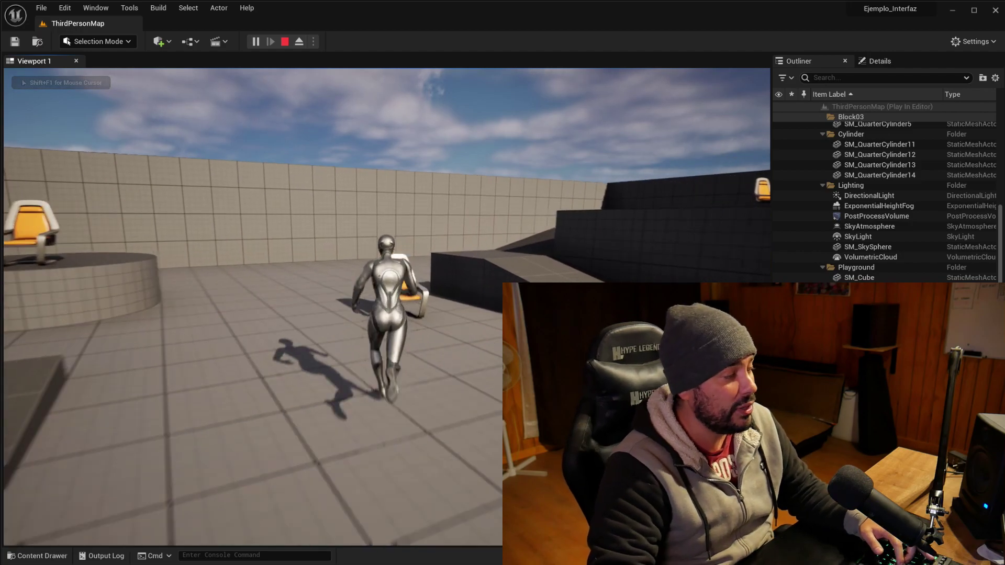
pyautogui.press('Escape')
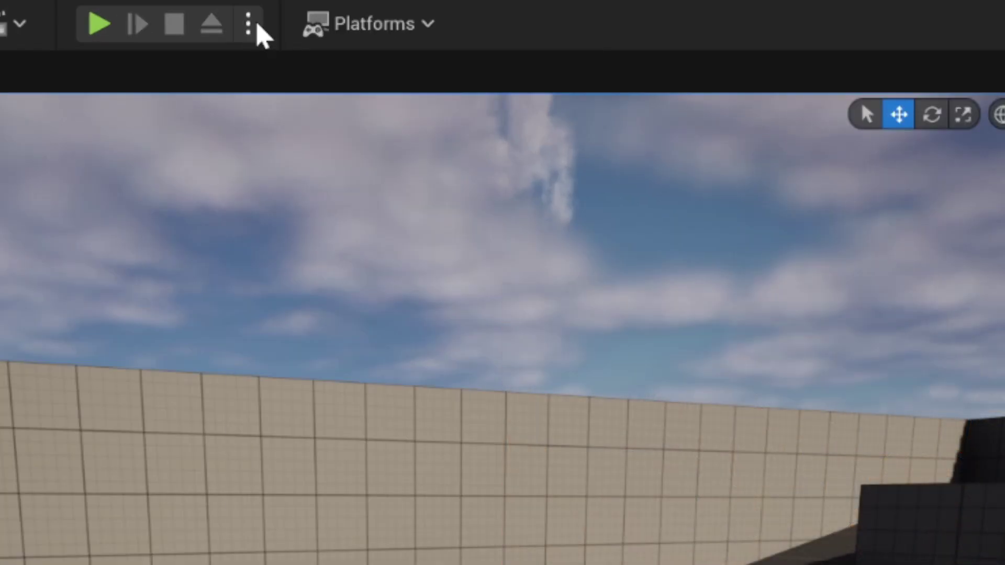
# Set the player to spawn at Current Camera Location, play-test from a view facing the ramp, and stop.
pyautogui.click(313, 42)
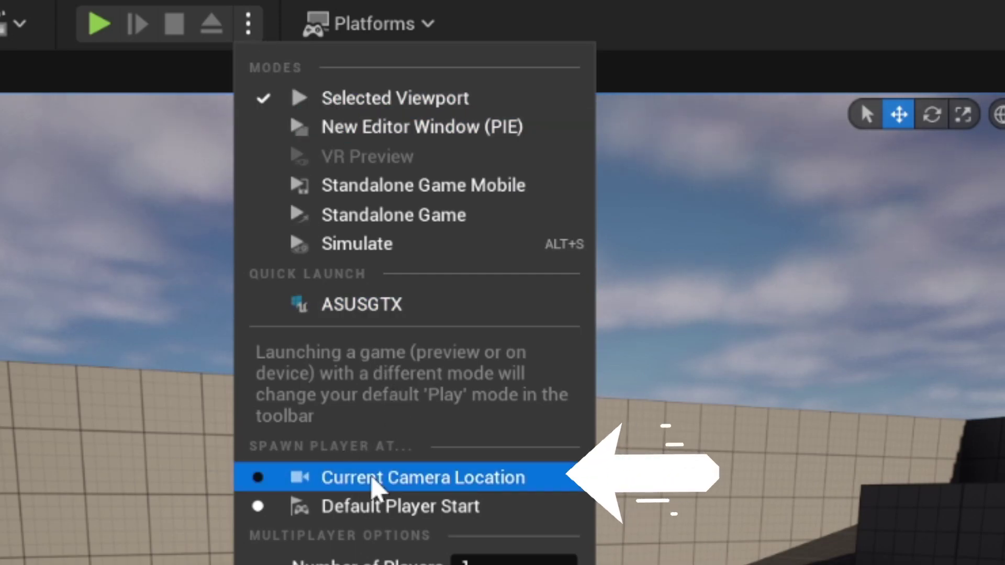
pyautogui.click(377, 484)
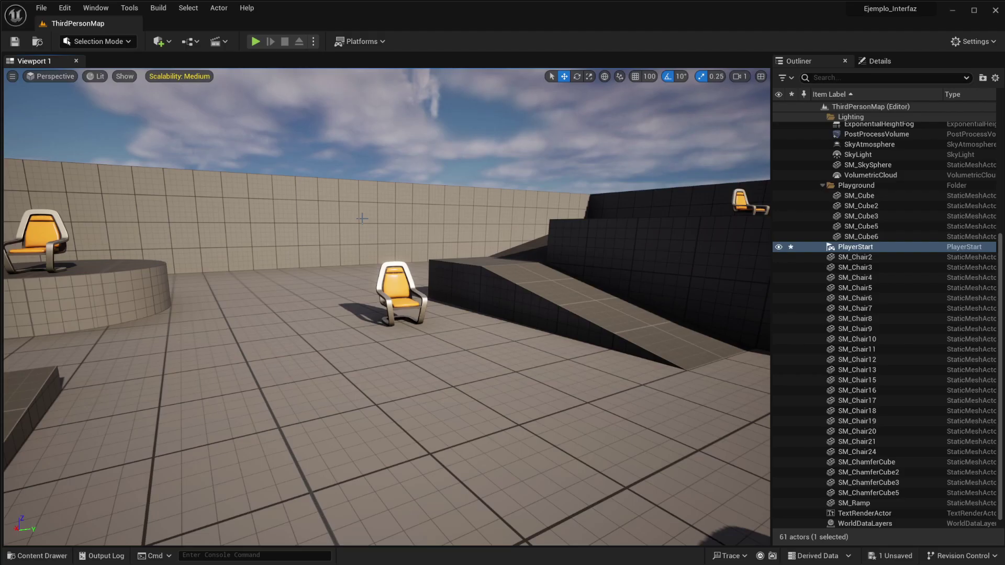
pyautogui.press('w')
pyautogui.moveTo(364, 218); pyautogui.dragTo(387, 225, button='right')
pyautogui.press('s')
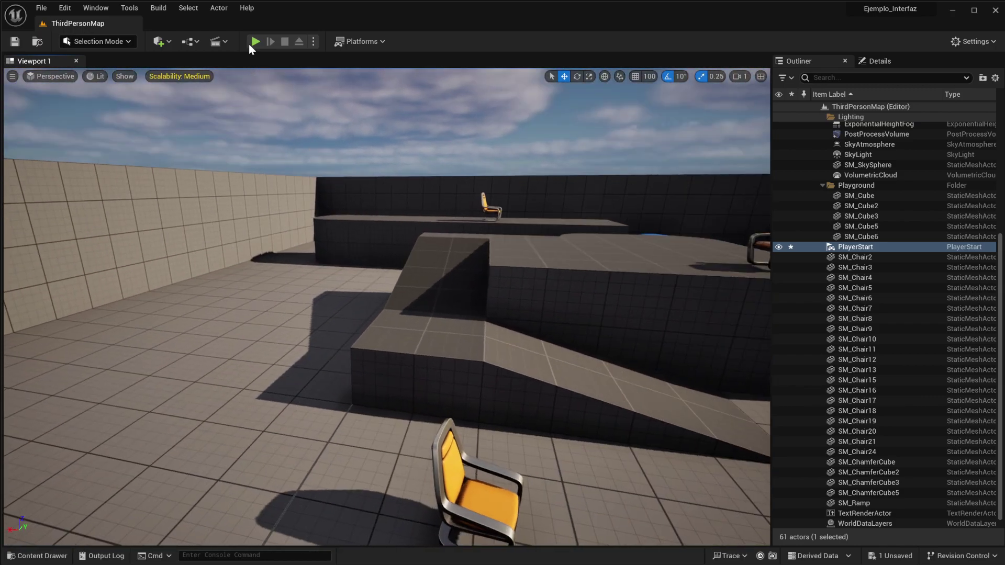
pyautogui.click(255, 42)
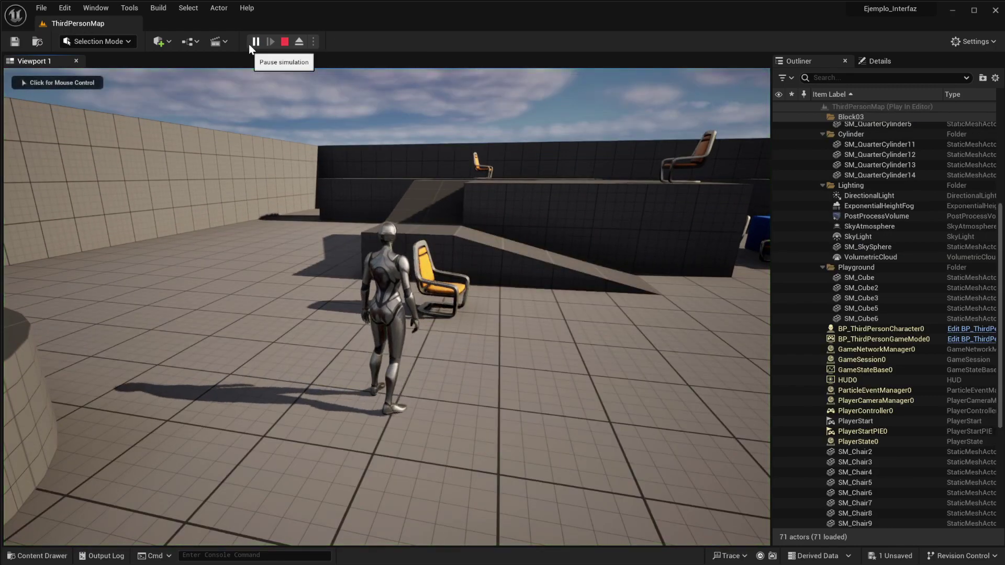
pyautogui.click(365, 159)
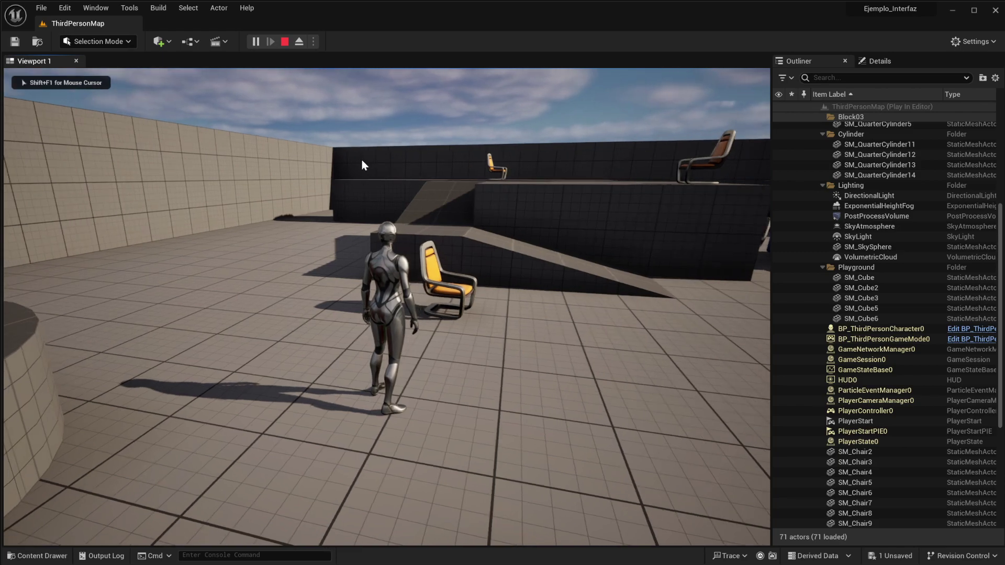
pyautogui.press('Escape')
# Test the camera-location spawn from another viewpoint, run the character forward, and end the session.
pyautogui.moveTo(387, 306); pyautogui.dragTo(403, 288, button='right')
pyautogui.click(255, 42)
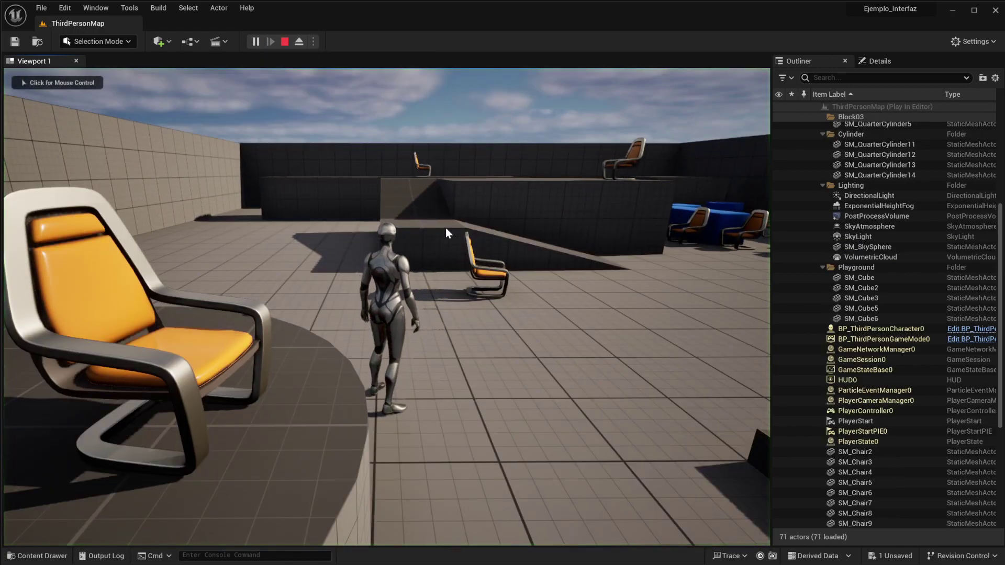
pyautogui.click(447, 283)
pyautogui.press('w')
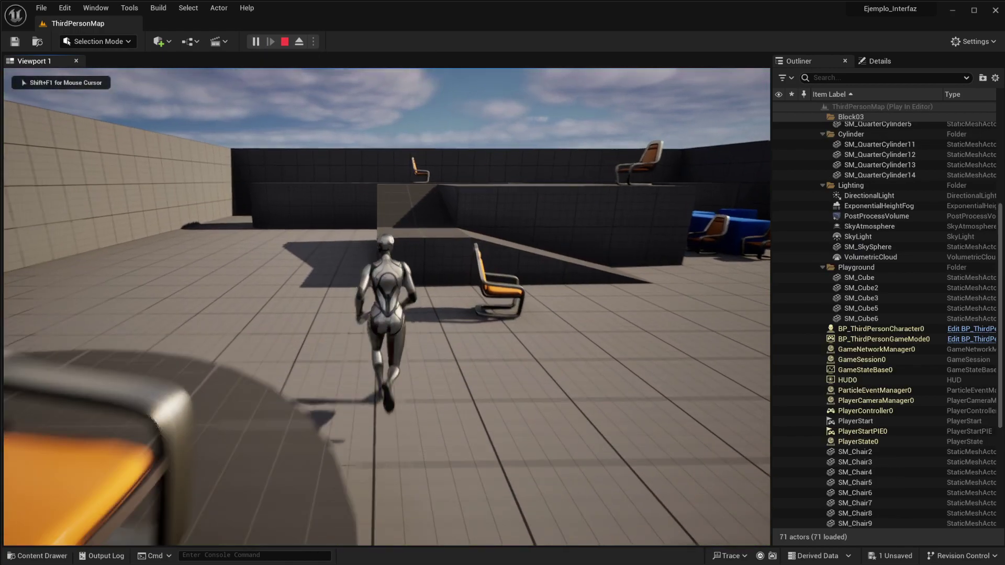
pyautogui.press('Escape')
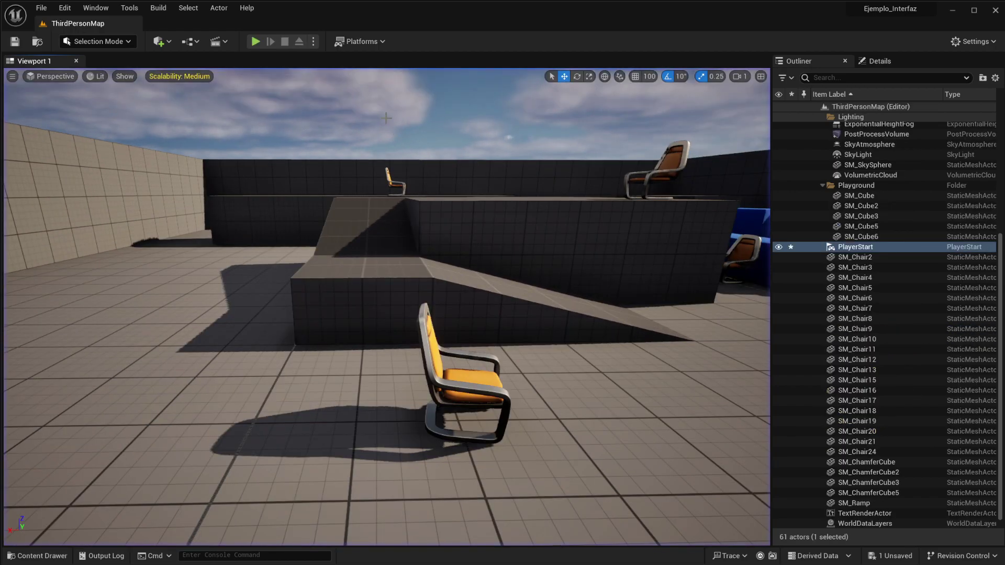
# Open the advanced play settings in Editor Preferences, then reposition and enlarge the window to view them.
pyautogui.click(316, 42)
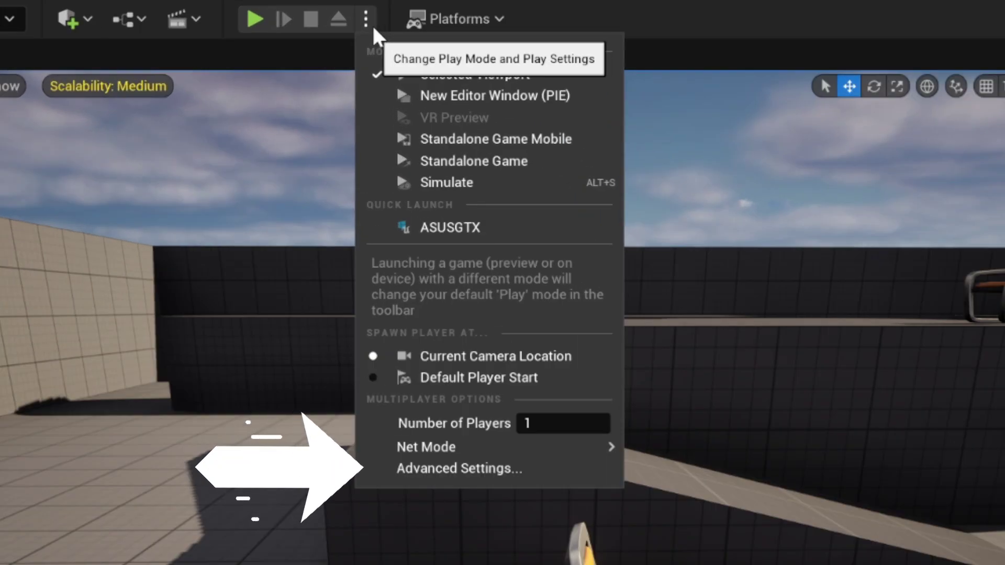
pyautogui.click(477, 469)
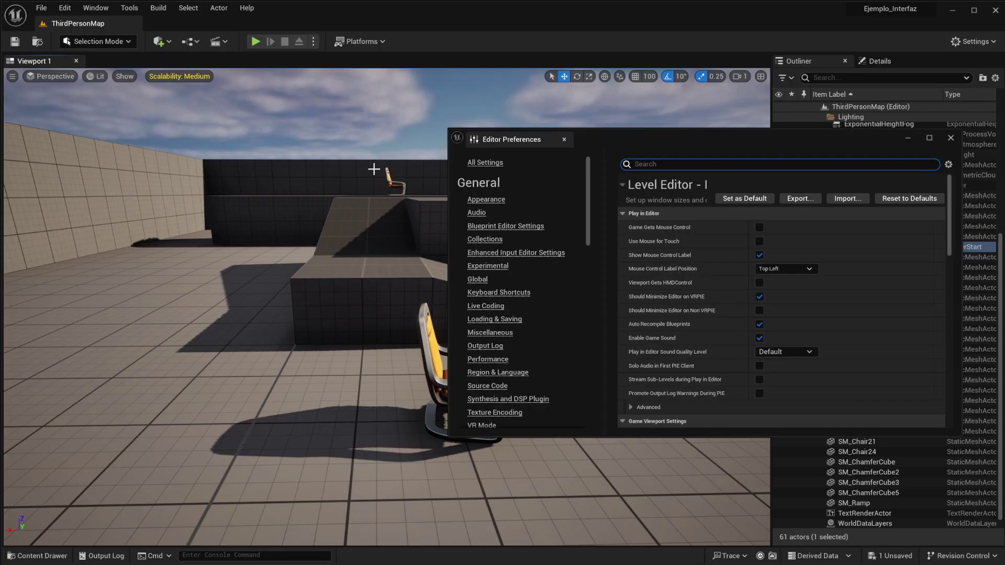
pyautogui.moveTo(589, 137); pyautogui.dragTo(180, 61)
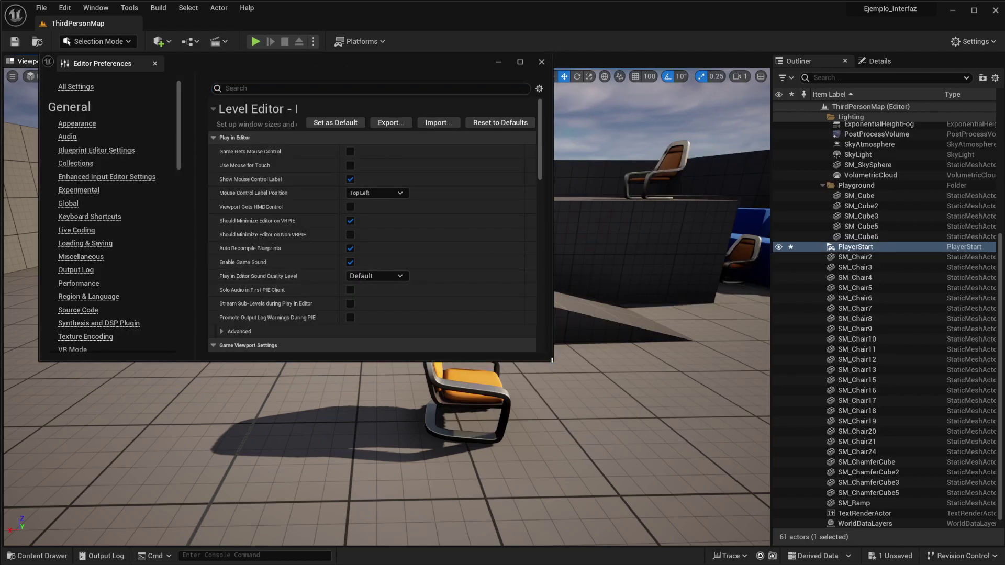
pyautogui.moveTo(552, 360); pyautogui.dragTo(885, 525)
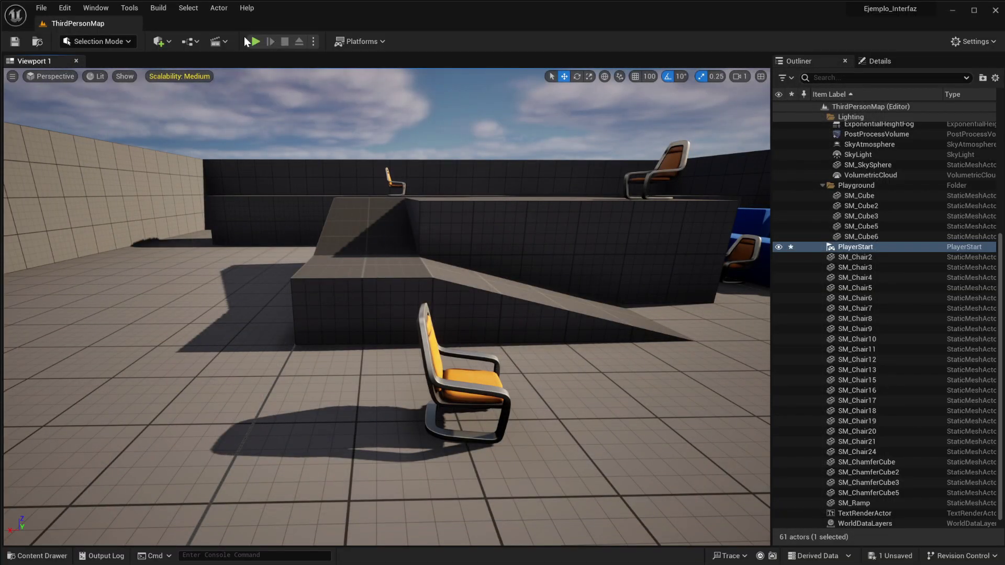
# Play the level, run and jump the character around the ramp and platforms, and stop.
pyautogui.click(254, 41)
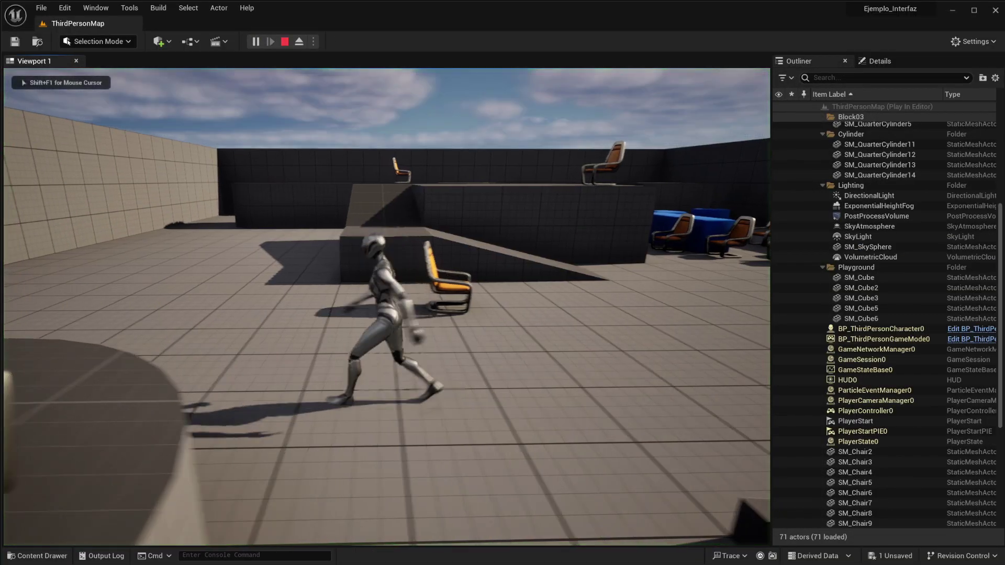
pyautogui.press('w')
pyautogui.press('space')
pyautogui.press('space')
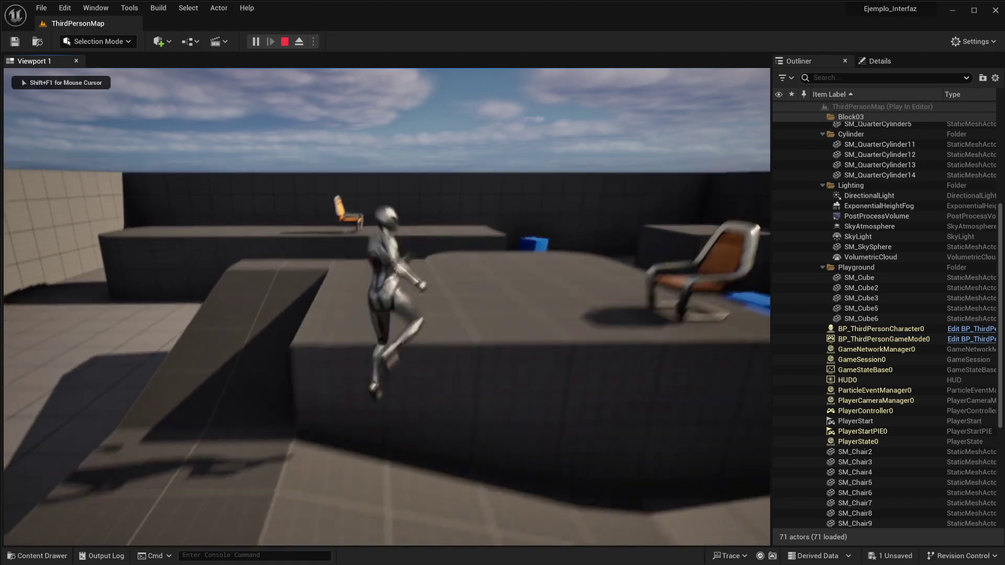
pyautogui.press('a')
pyautogui.press('s')
pyautogui.press('space')
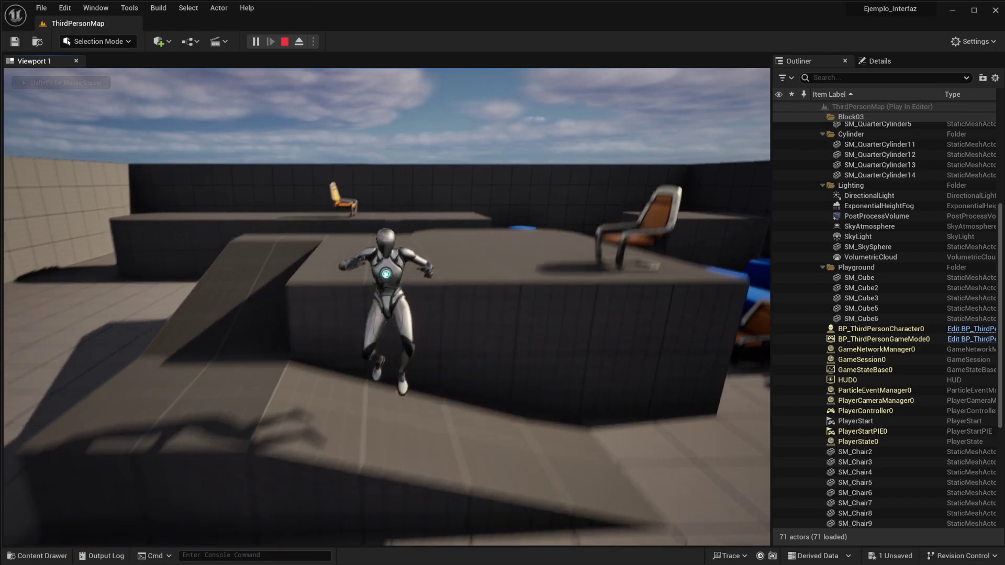
pyautogui.press('s')
pyautogui.press('Escape')
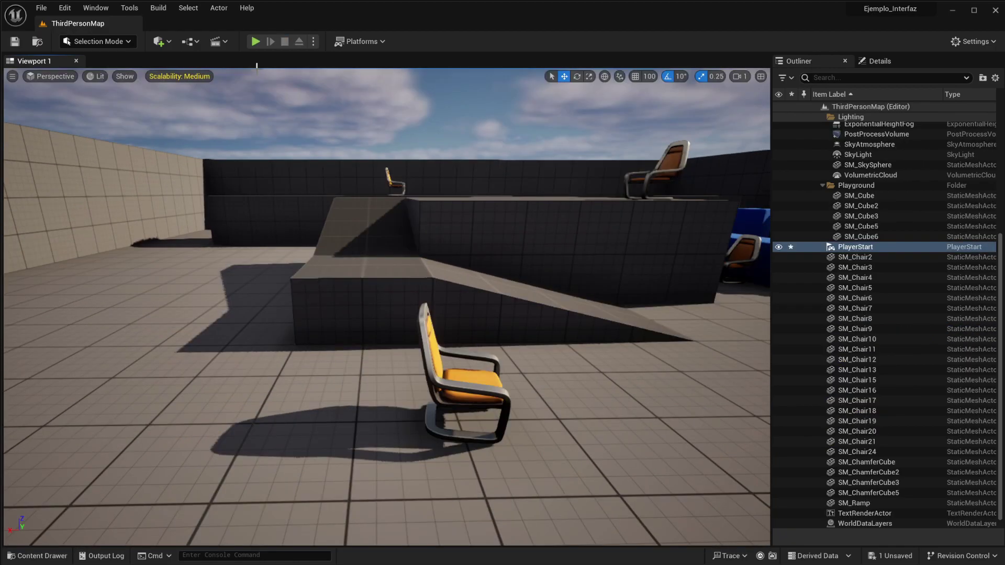
# Look through the options for adding and editing world Blueprints and open the Level Blueprint of the current level.
pyautogui.click(191, 41)
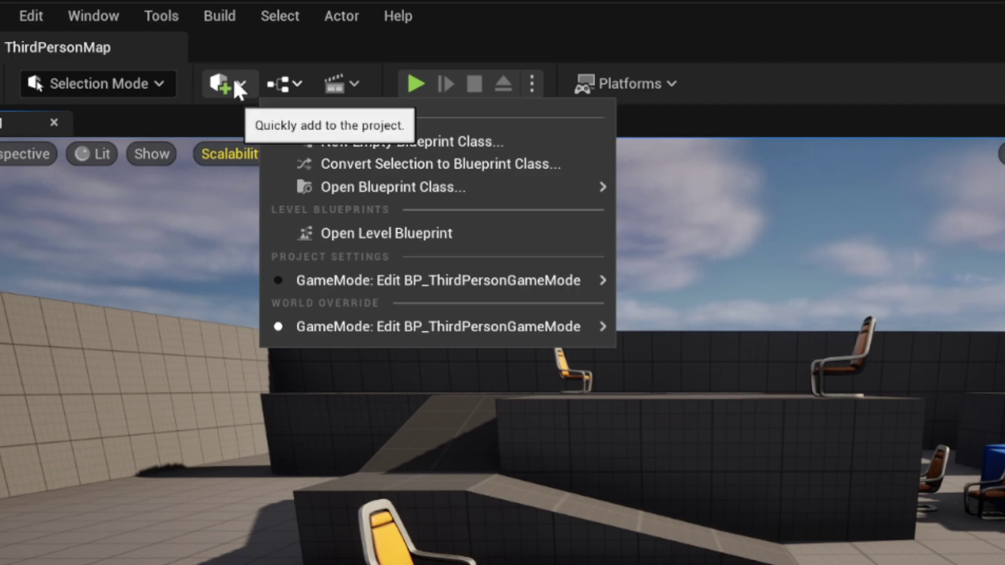
pyautogui.click(229, 82)
pyautogui.click(284, 79)
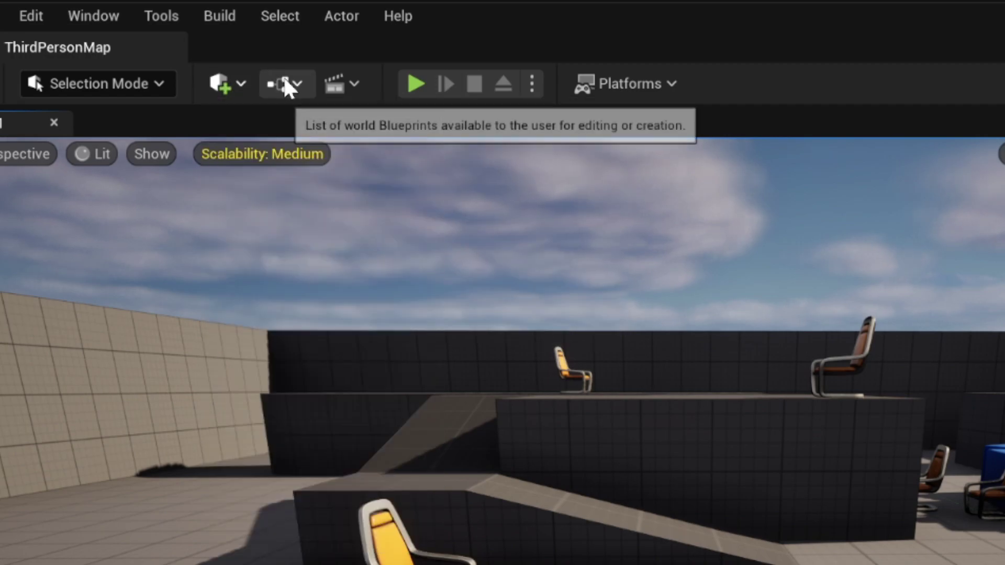
pyautogui.click(331, 84)
pyautogui.click(291, 80)
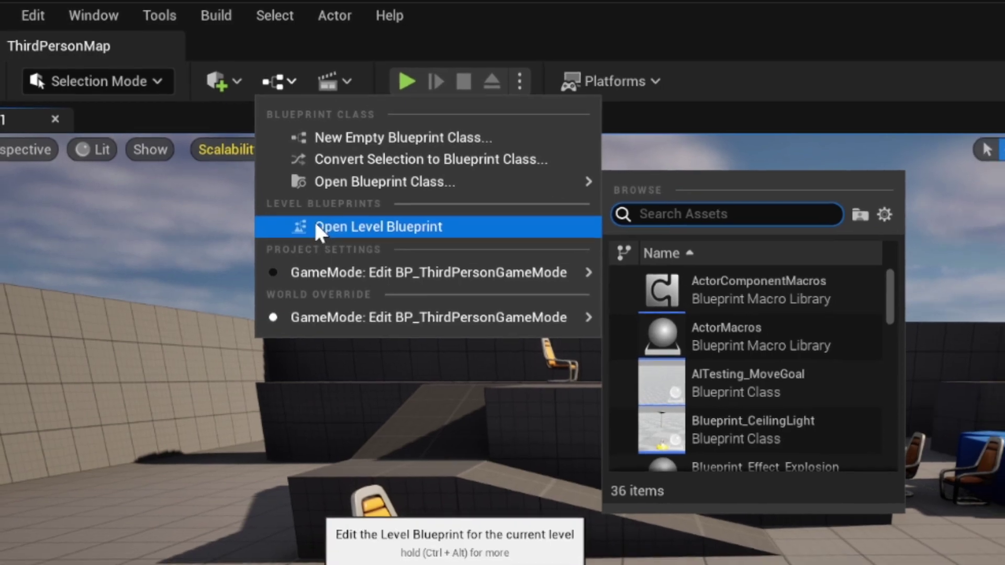
pyautogui.click(316, 231)
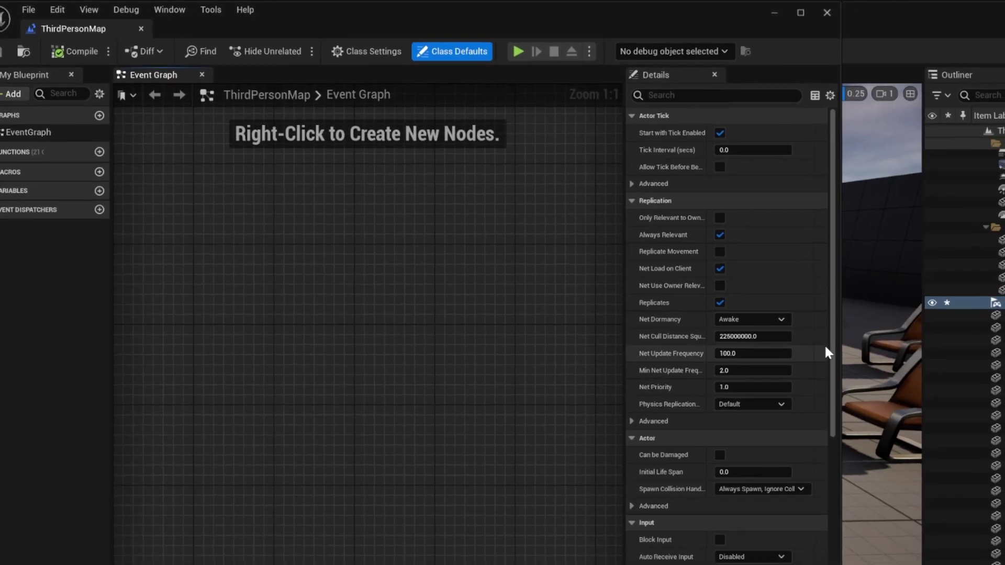
# Widen the Level Blueprint window to the full screen width and look over its empty Event Graph.
pyautogui.moveTo(841, 338); pyautogui.dragTo(878, 337)
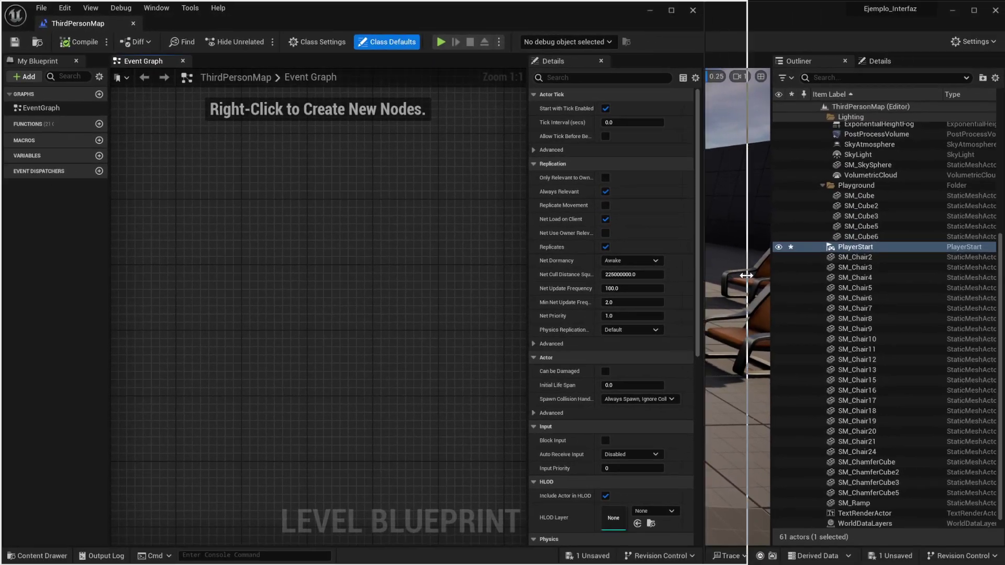
pyautogui.moveTo(999, 282); pyautogui.dragTo(1000, 283)
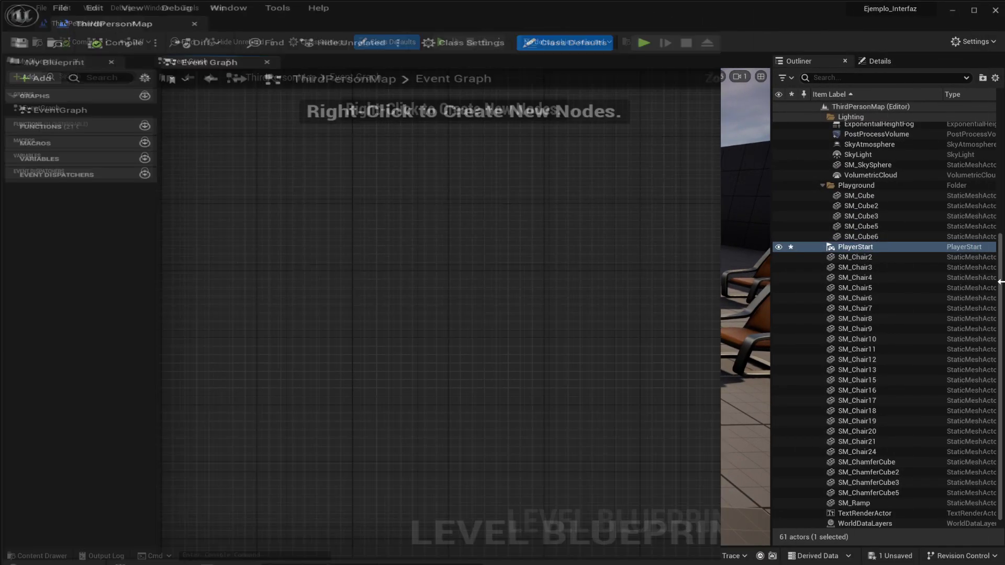
pyautogui.moveTo(431, 299); pyautogui.dragTo(433, 296)
pyautogui.moveTo(441, 279); pyautogui.dragTo(399, 336, button='right')
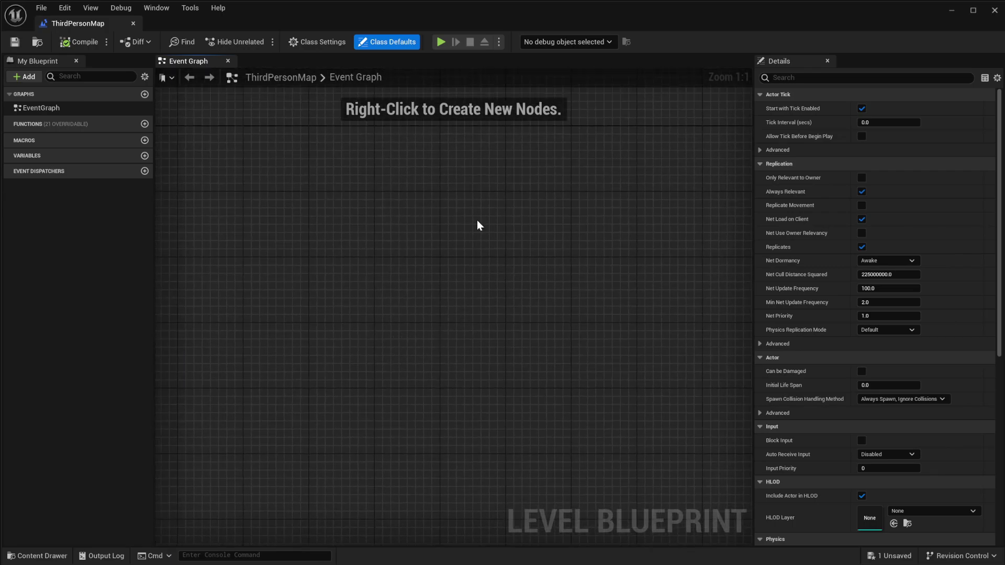
# Run the level from the Level Blueprint editor, stop it, and minimize the Blueprint window.
pyautogui.click(435, 46)
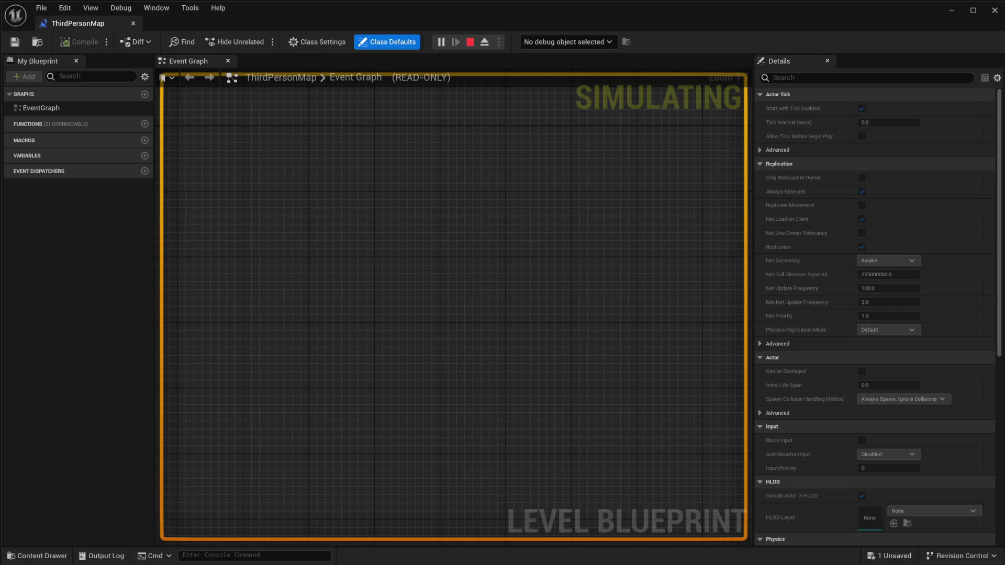
pyautogui.press('Escape')
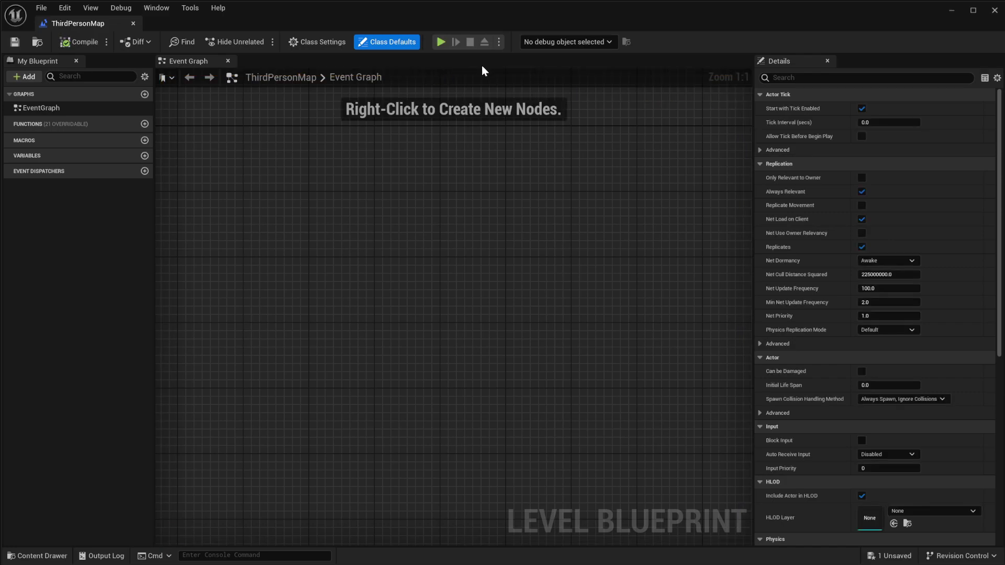
pyautogui.click(953, 11)
# Play the level in New Editor Window (PIE) mode, release the mouse cursor, and reposition the preview window over the viewport.
pyautogui.click(314, 42)
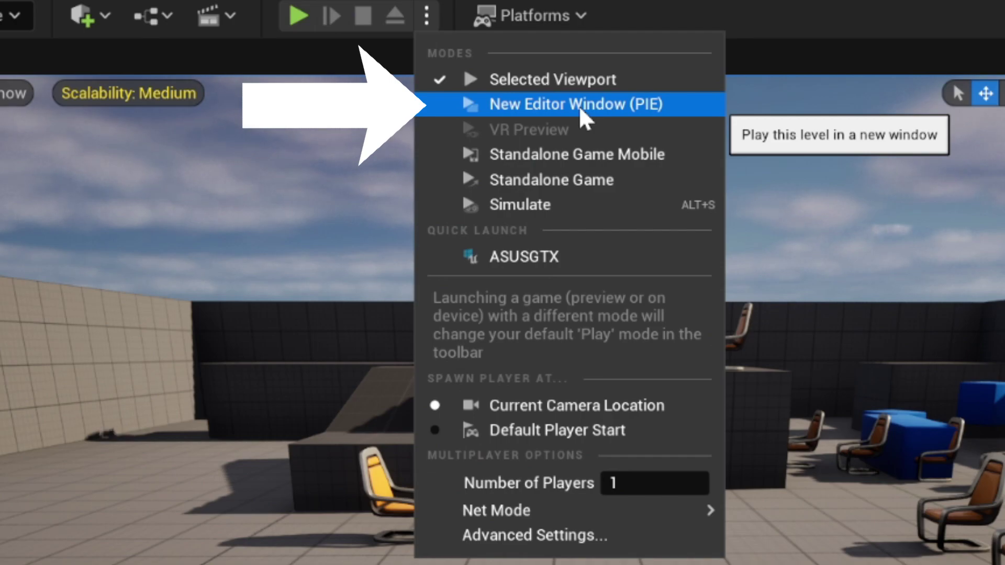
pyautogui.click(579, 105)
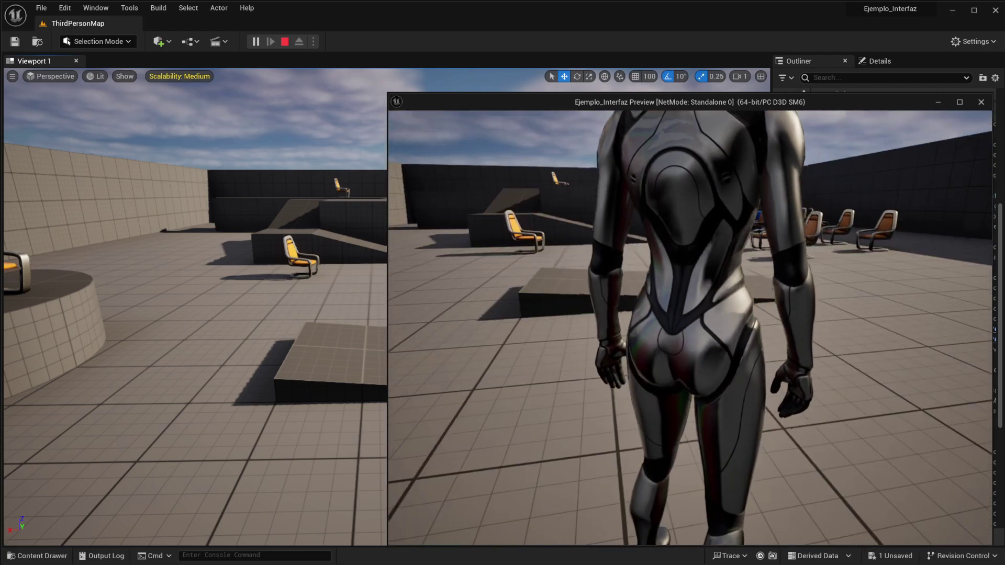
pyautogui.hotkey('shift', 'F1')
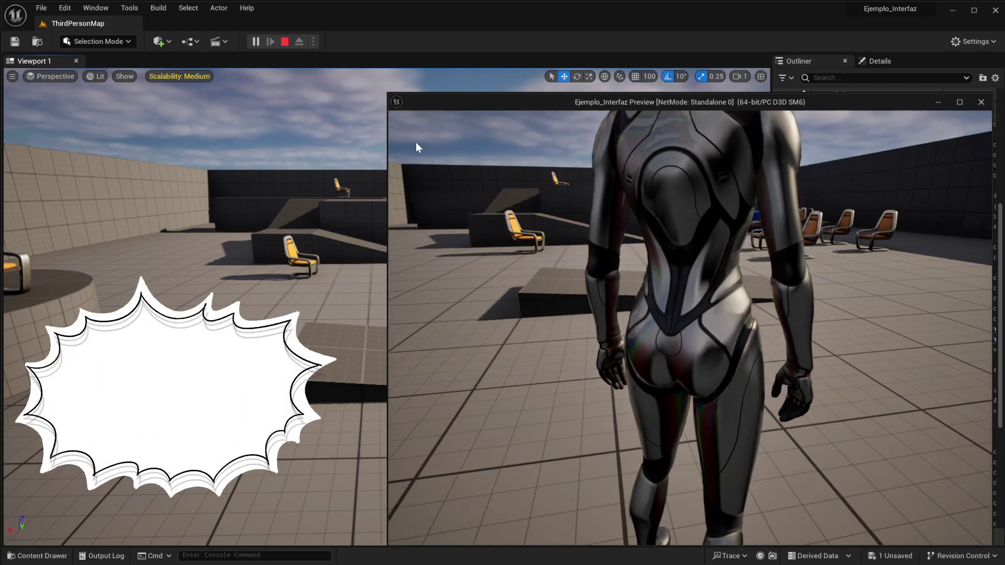
pyautogui.moveTo(662, 105); pyautogui.dragTo(456, 58)
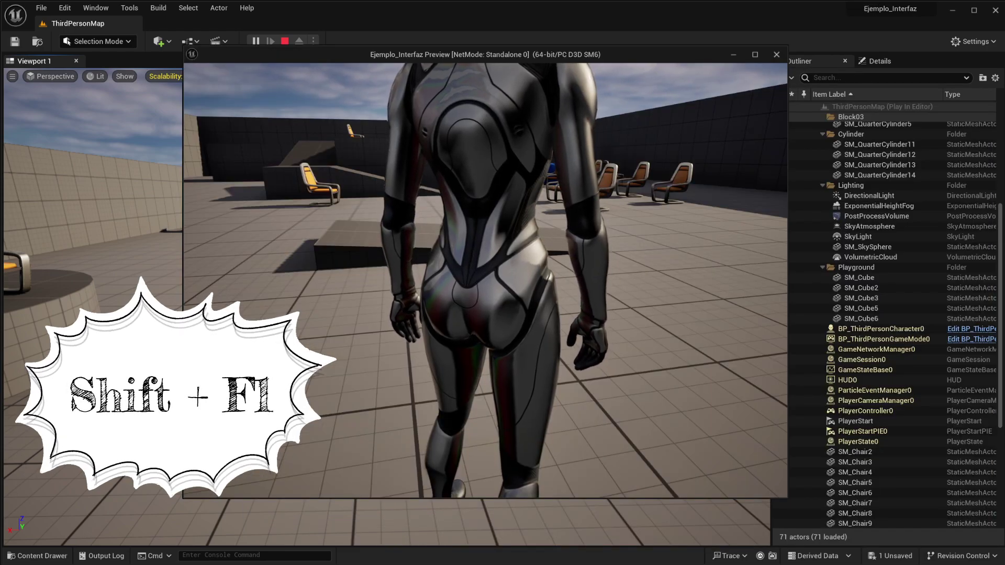
# Enlarge the game preview window over the viewport and run the character through the level before ending the session.
pyautogui.moveTo(183, 498); pyautogui.dragTo(72, 531)
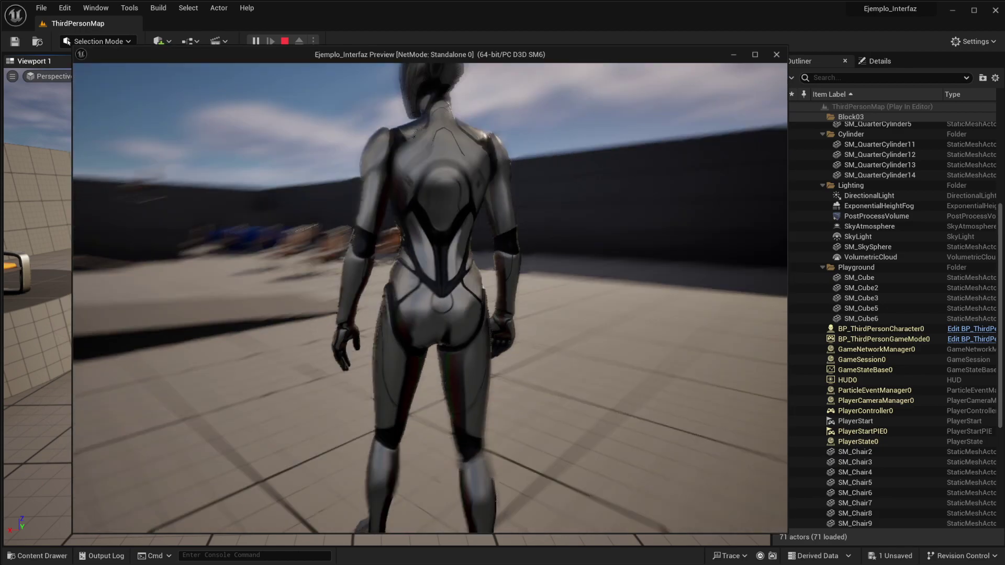
pyautogui.press('w')
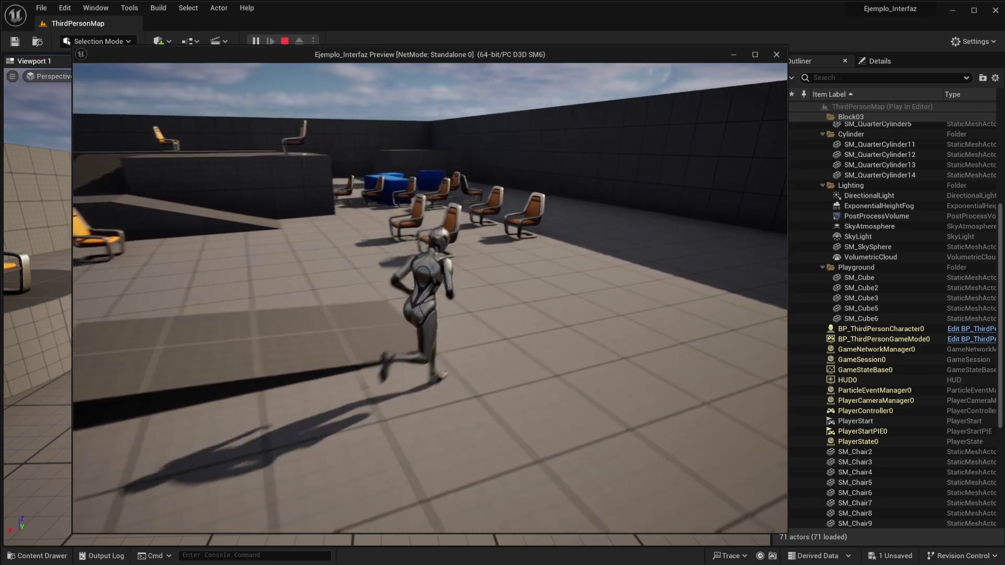
pyautogui.press('Escape')
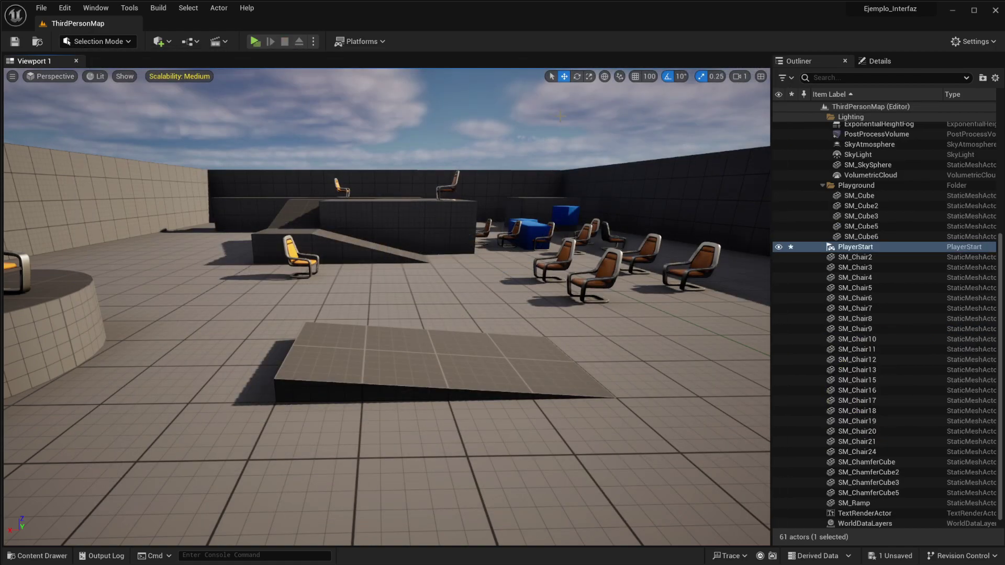
# Play the level again, move and widen the preview window until it covers most of the Outliner, and end the session.
pyautogui.click(255, 42)
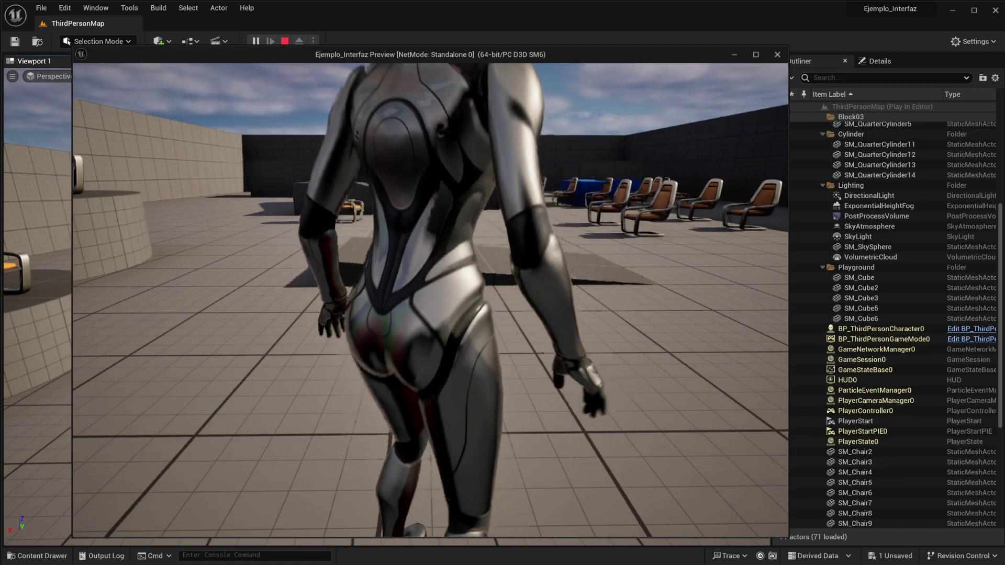
pyautogui.press('w')
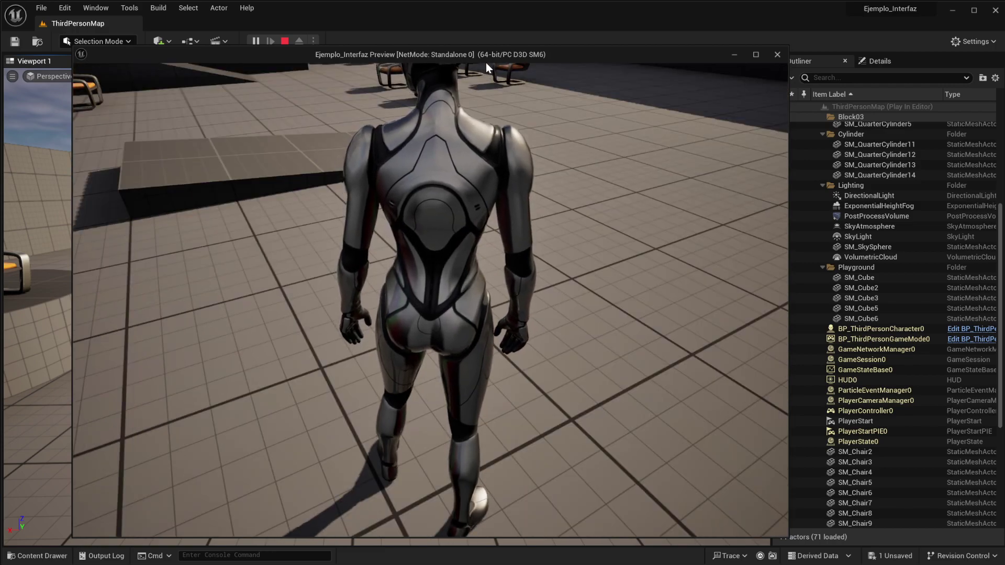
pyautogui.moveTo(488, 58); pyautogui.dragTo(524, 40)
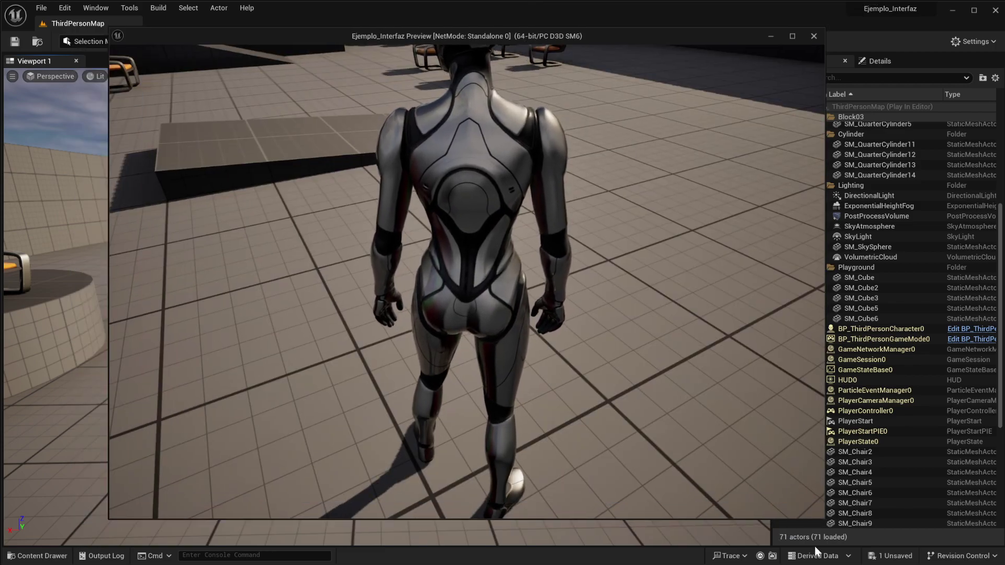
pyautogui.moveTo(822, 518); pyautogui.dragTo(943, 550)
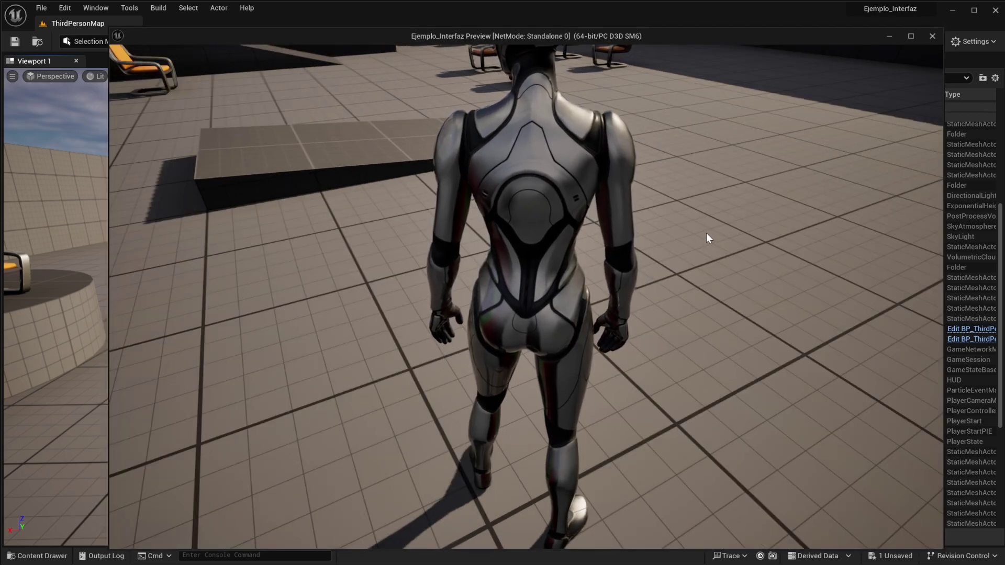
pyautogui.press('Escape')
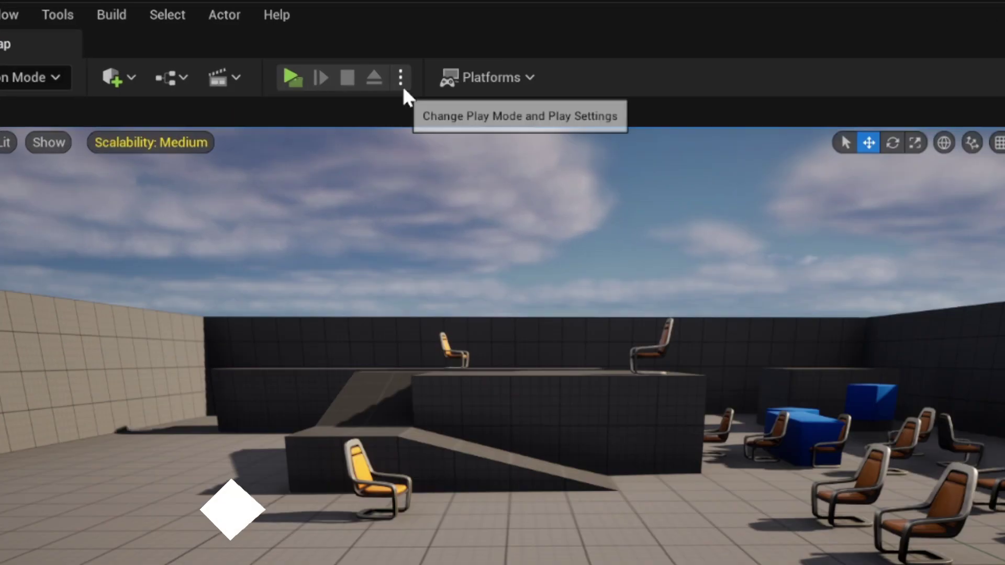
# Open the advanced play settings and look through the common resolution categories for the new viewport resolution.
pyautogui.click(313, 41)
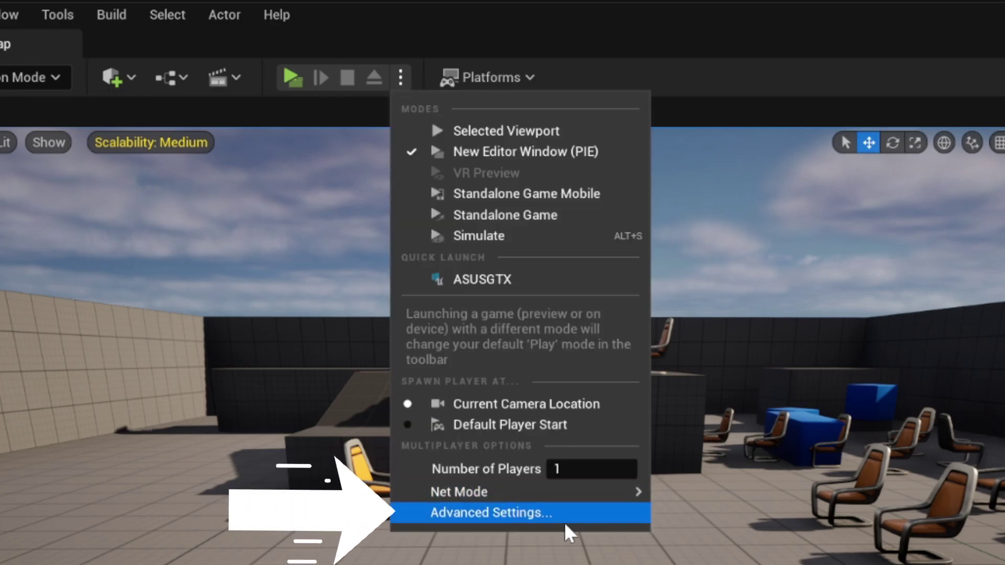
pyautogui.click(559, 515)
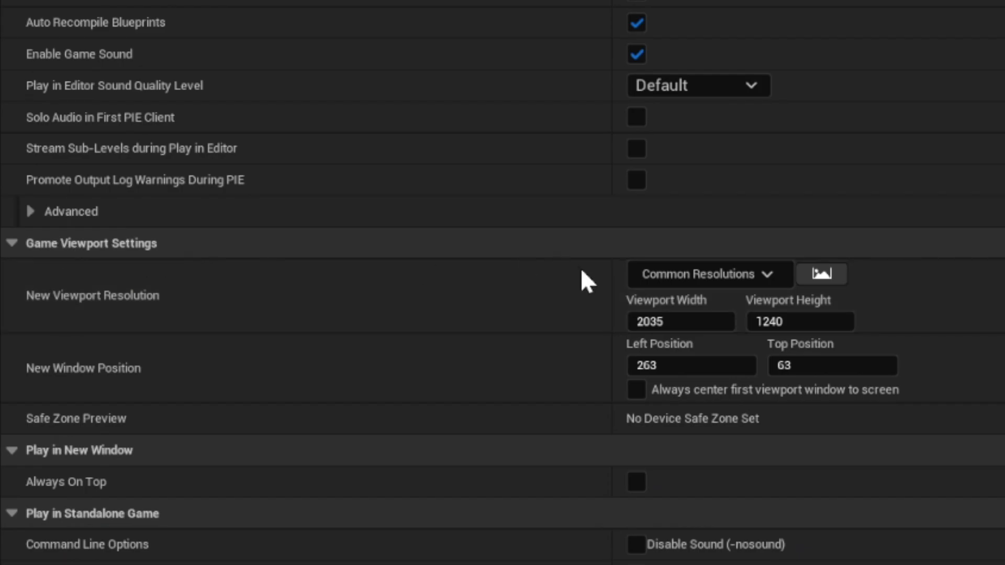
pyautogui.click(739, 279)
pyautogui.moveTo(715, 315)
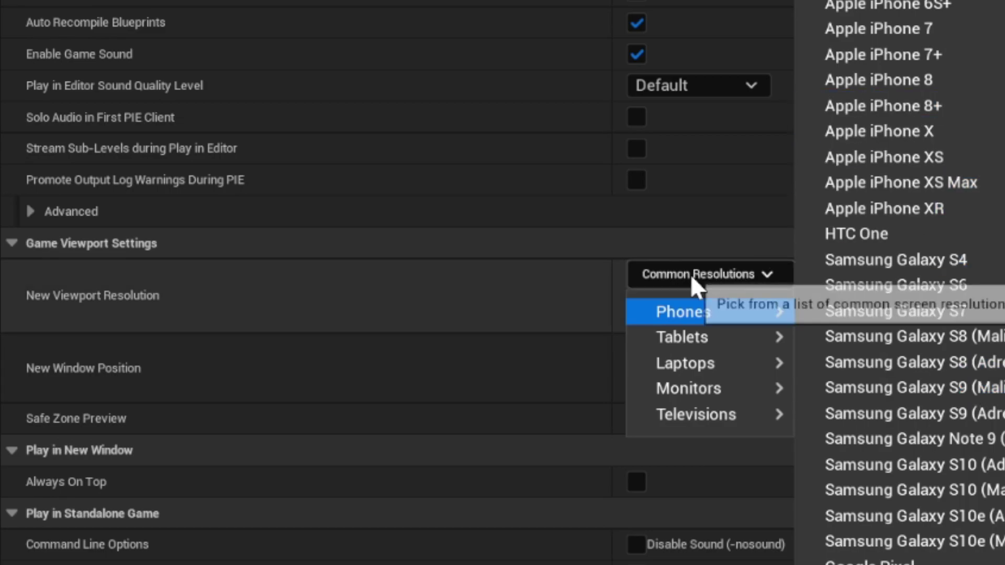
pyautogui.moveTo(663, 334)
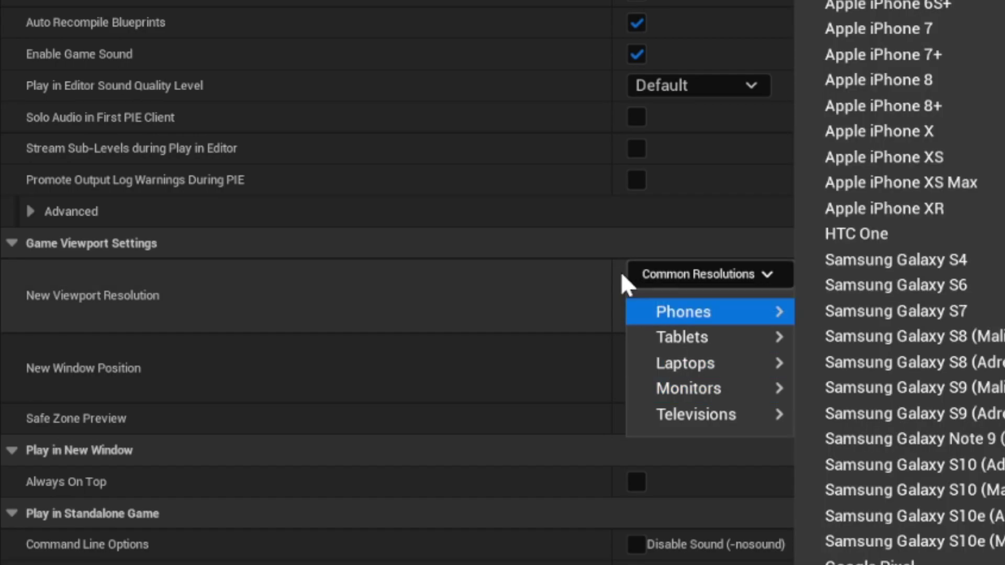
pyautogui.click(608, 240)
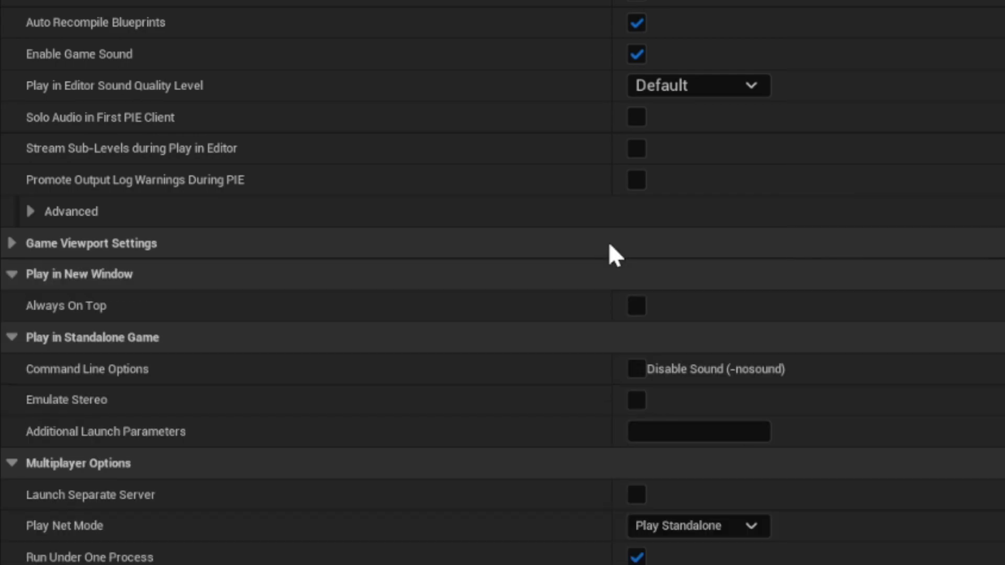
pyautogui.click(608, 240)
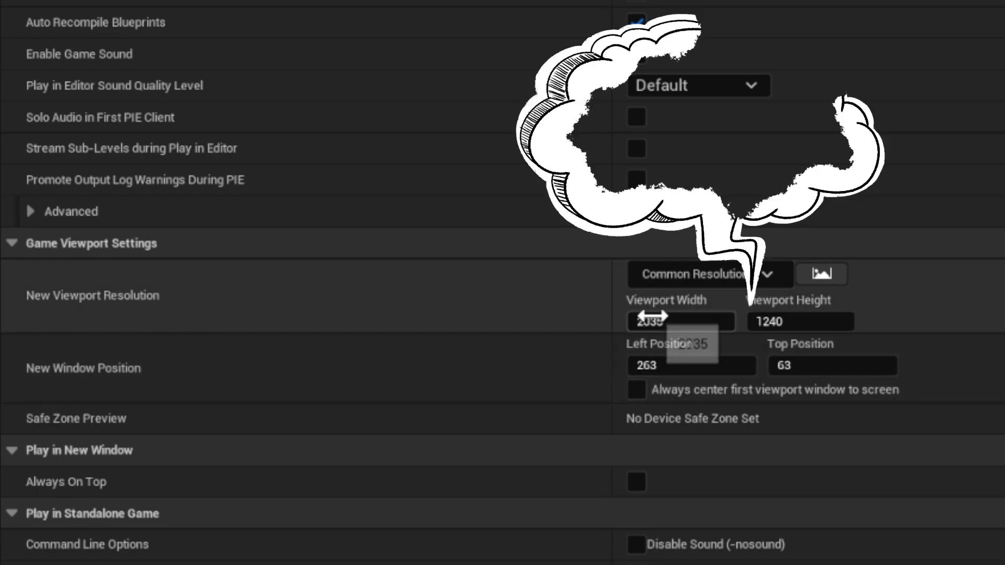
# Examine the viewport width, viewport height and new window position settings, and close the Editor Preferences.
pyautogui.click(660, 320)
pyautogui.click(782, 322)
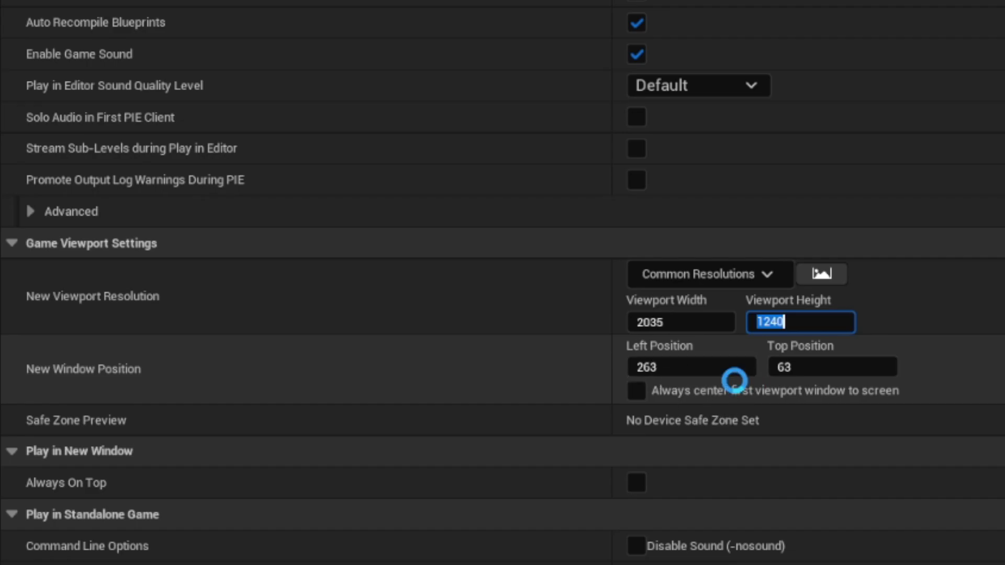
pyautogui.click(733, 379)
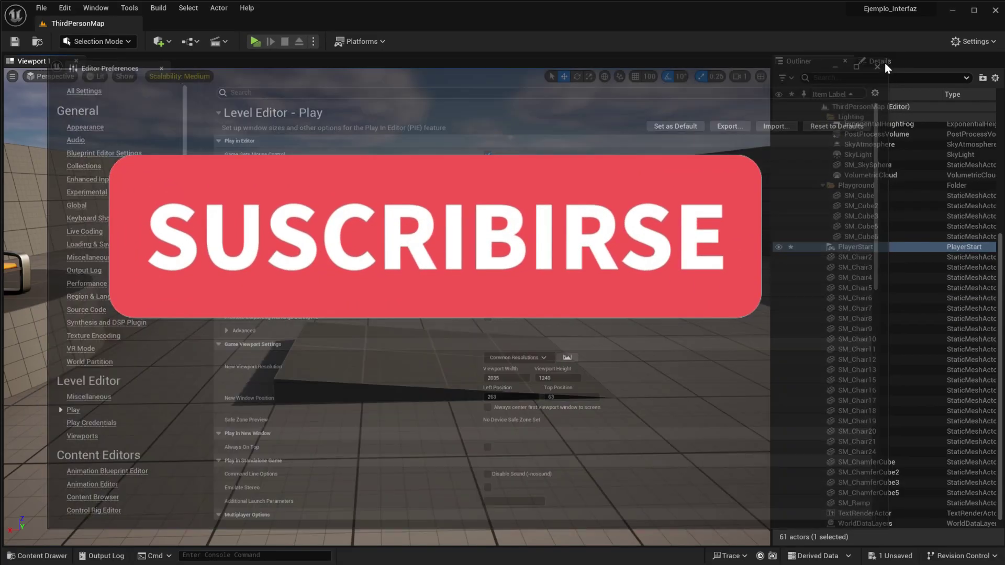
pyautogui.click(884, 65)
# View the level from above and individually select the two rear chairs, SM_Chair24 and SM_Chair16, in the viewport.
pyautogui.click(460, 296)
pyautogui.moveTo(461, 296); pyautogui.dragTo(312, 399, button='right')
pyautogui.press('s')
pyautogui.press('w')
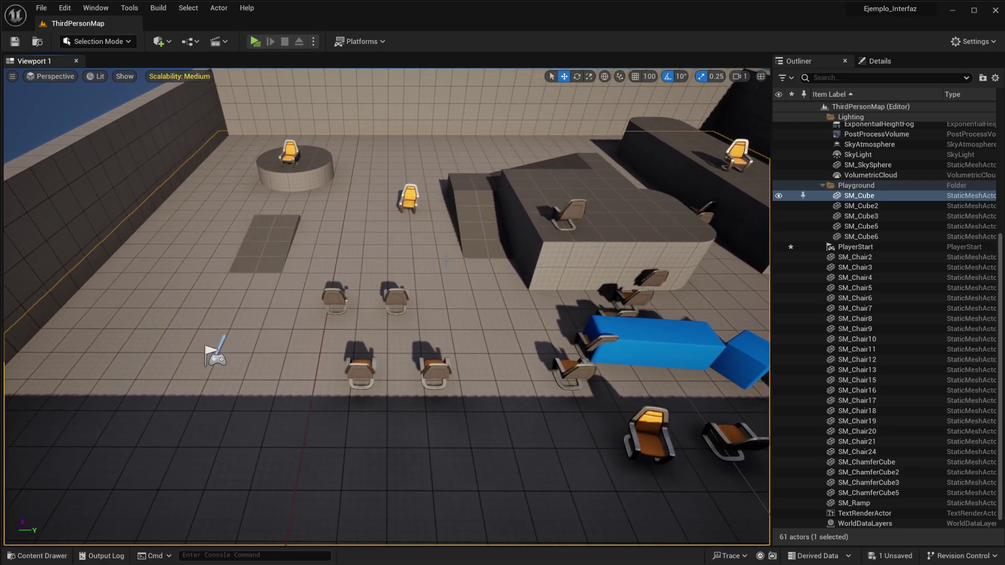
pyautogui.click(396, 298)
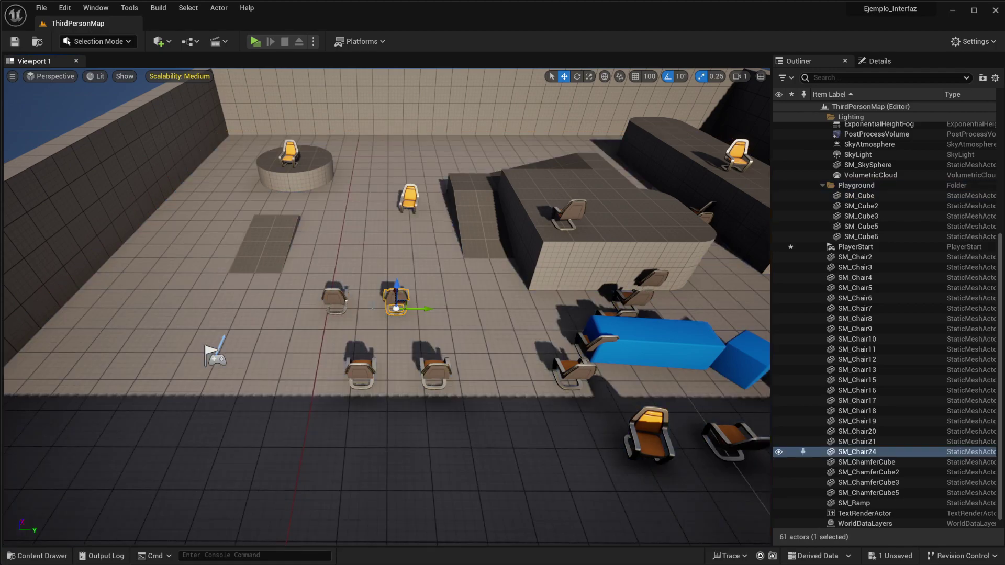
pyautogui.click(335, 301)
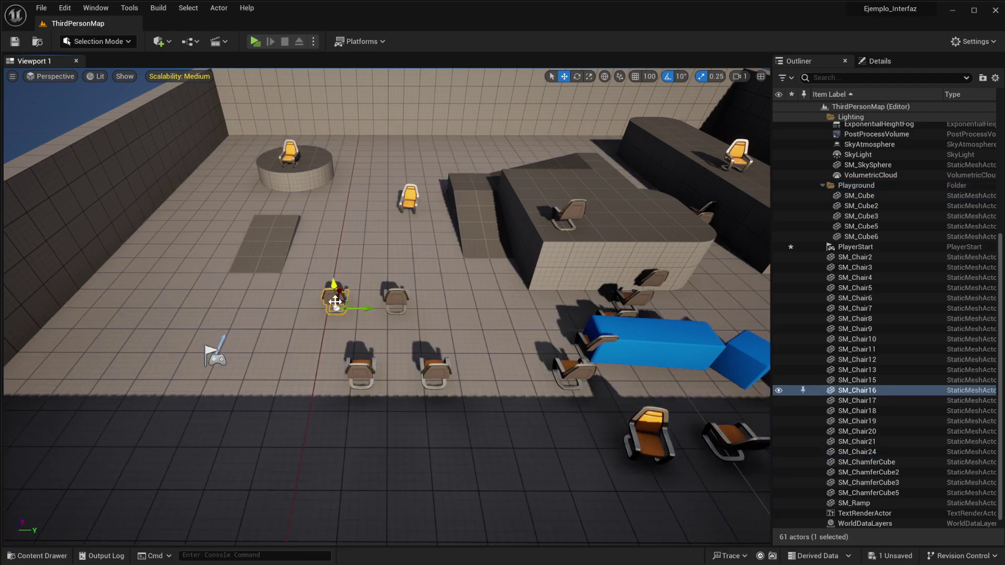
# Select SM_Chair24, SM_Chair16, SM_Chair17 and SM_Chair2 together and move them along the Y axis towards the blue blocks.
pyautogui.click(395, 301)
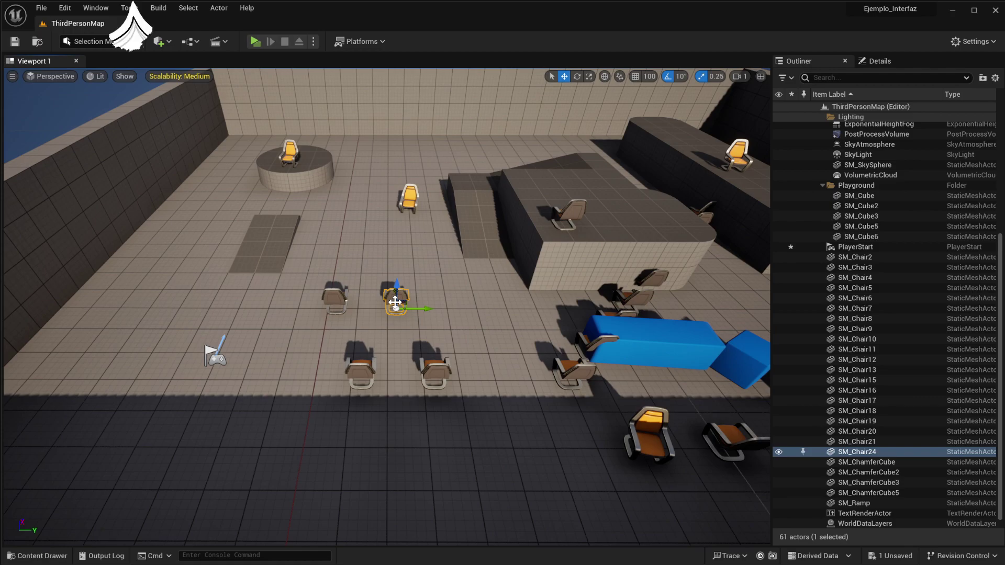
pyautogui.keyDown('ctrl'); pyautogui.click(334, 301); pyautogui.keyUp('ctrl')
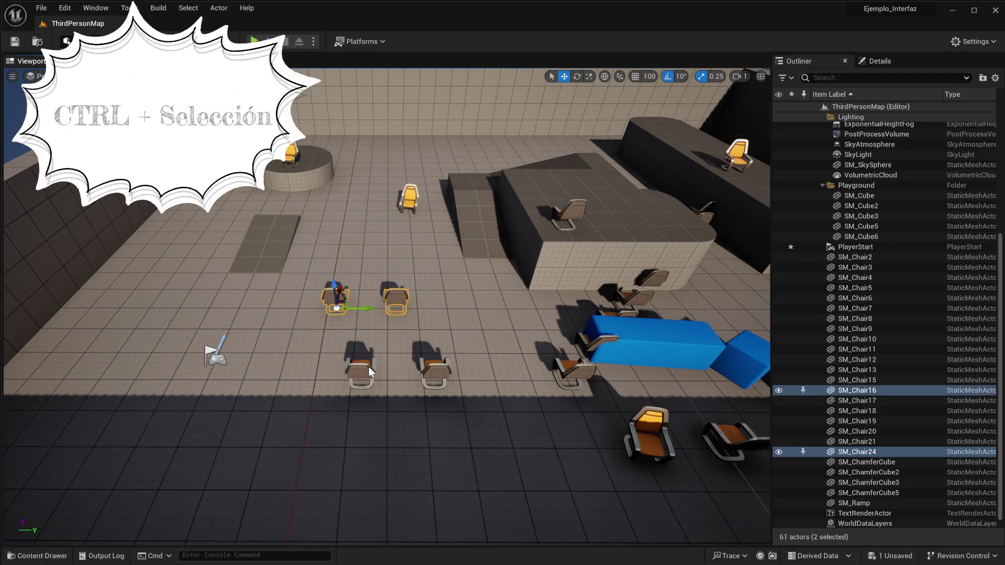
pyautogui.keyDown('ctrl'); pyautogui.click(361, 373); pyautogui.keyUp('ctrl')
pyautogui.keyDown('ctrl'); pyautogui.click(434, 373); pyautogui.keyUp('ctrl')
pyautogui.moveTo(467, 378); pyautogui.dragTo(515, 368)
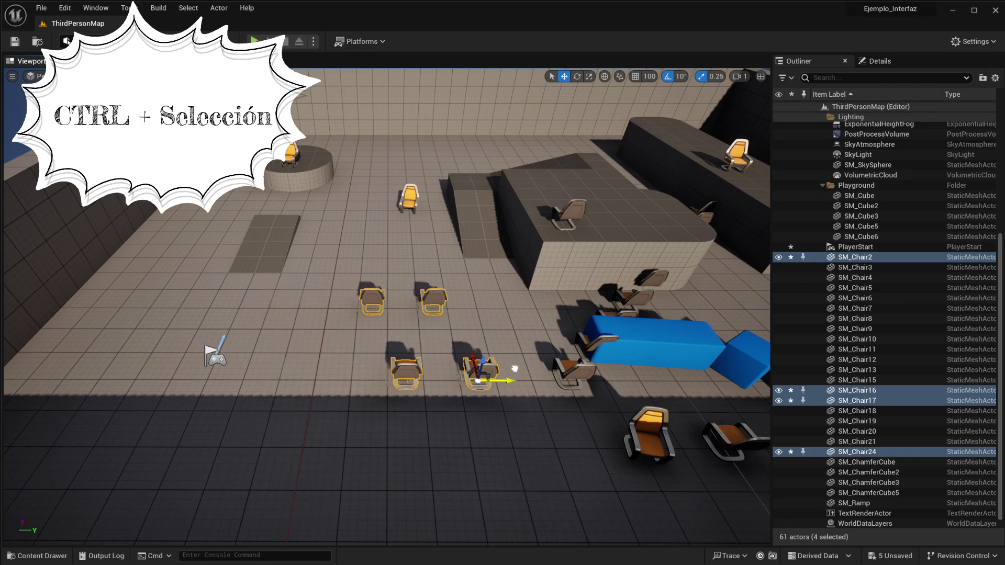
# Drop the four-chair selection and select only the two front chairs, SM_Chair2 and SM_Chair17, in the viewport.
pyautogui.click(495, 335)
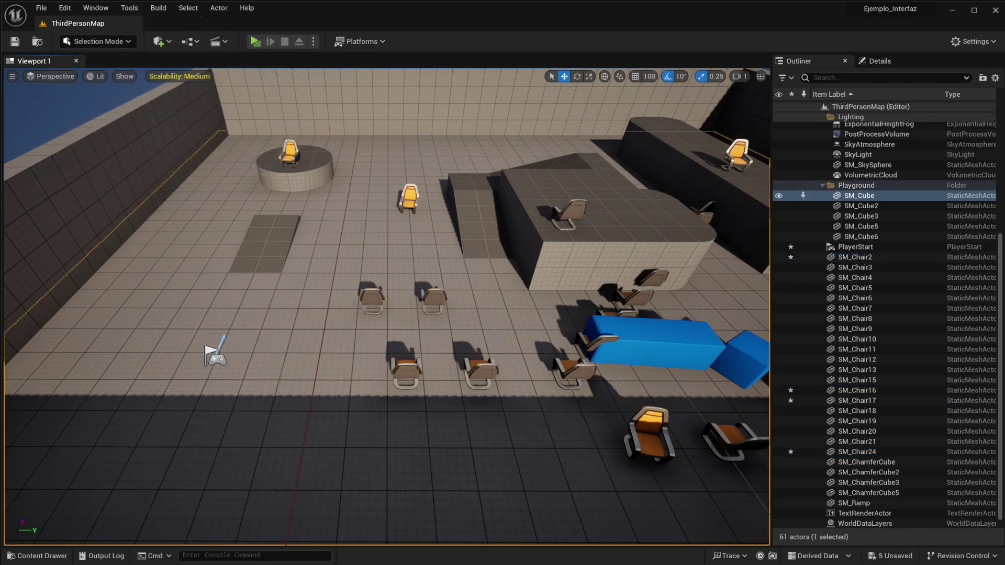
pyautogui.click(484, 363)
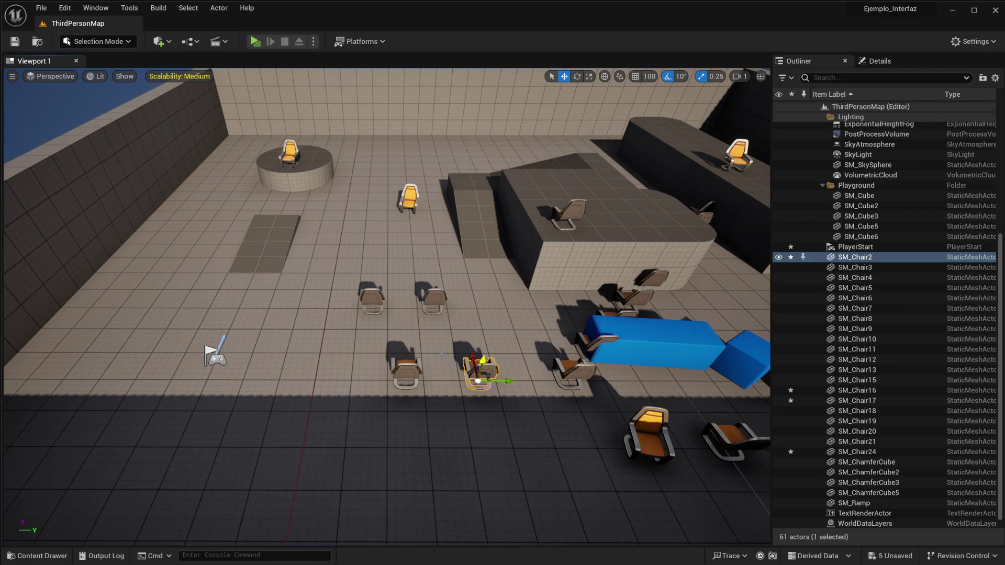
pyautogui.keyDown('ctrl'); pyautogui.click(405, 368); pyautogui.keyUp('ctrl')
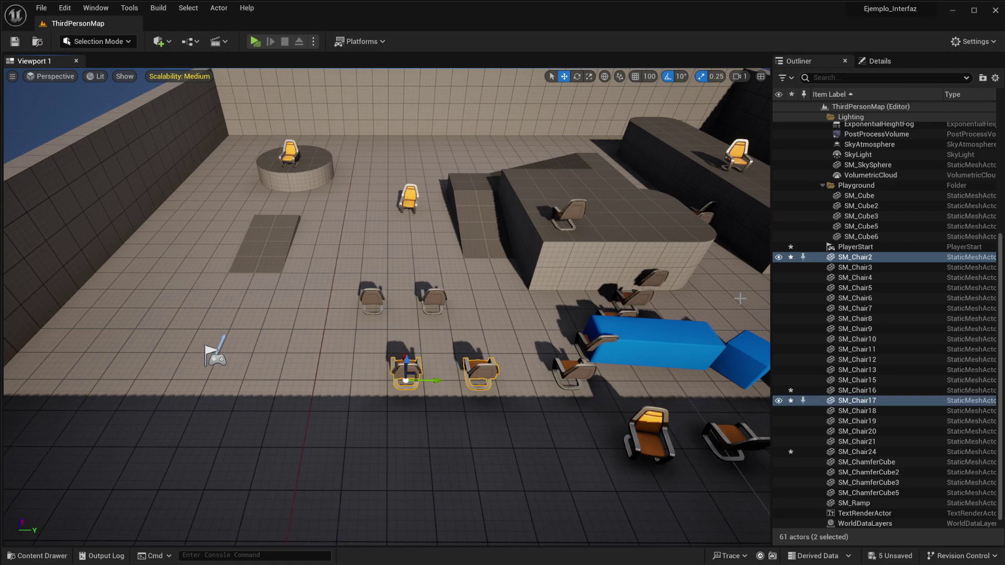
# Select the non-adjacent actors SM_Chair2, SM_Chair4, SM_Chair6 and SM_Chair10 together in the Outliner.
pyautogui.click(893, 260)
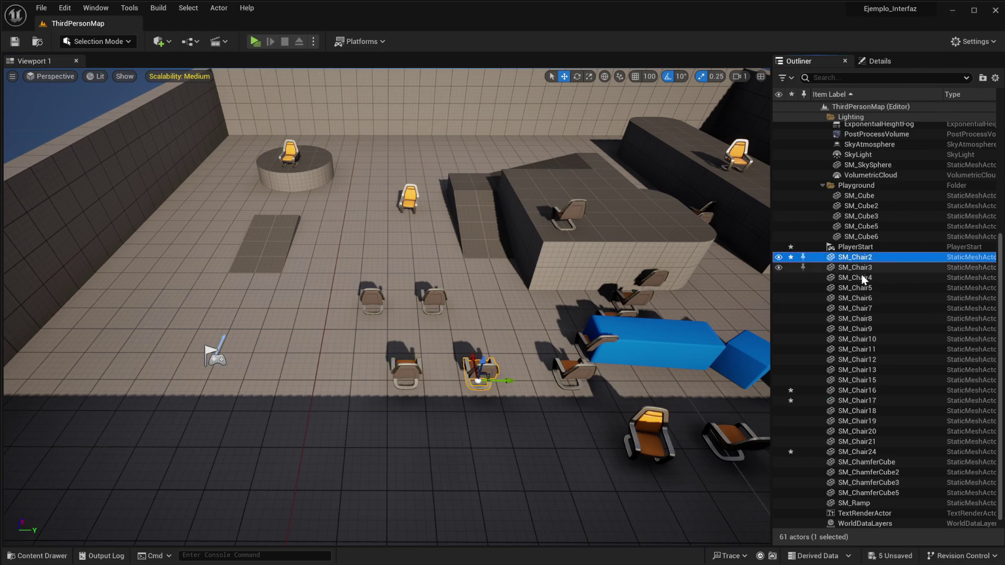
pyautogui.keyDown('ctrl'); pyautogui.click(861, 277); pyautogui.keyUp('ctrl')
pyautogui.keyDown('ctrl'); pyautogui.click(860, 299); pyautogui.keyUp('ctrl')
pyautogui.keyDown('ctrl'); pyautogui.click(865, 339); pyautogui.keyUp('ctrl')
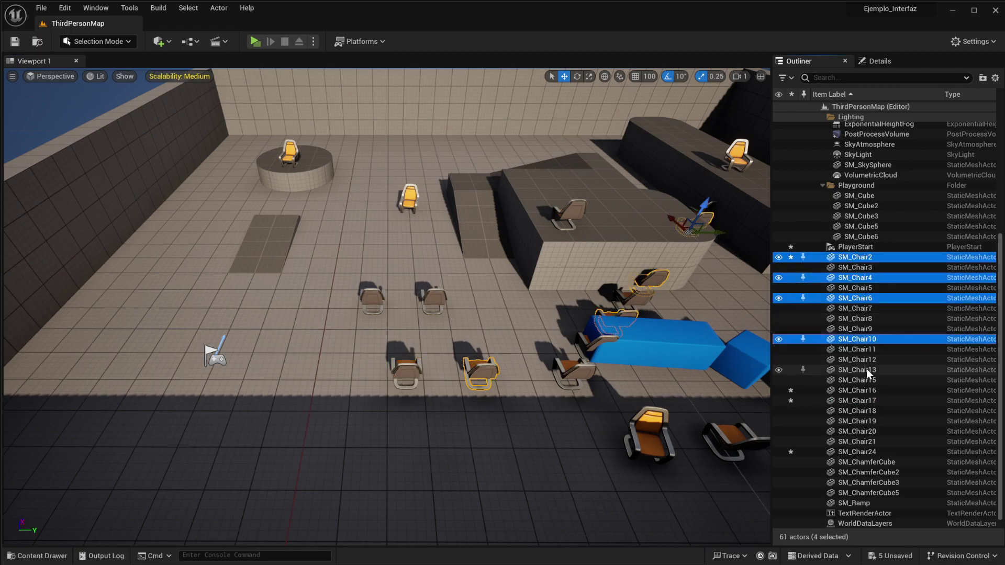
# Select the continuous range of actors from SM_Chair2 to SM_Chair10 in the Outliner and release that selection.
pyautogui.click(846, 260)
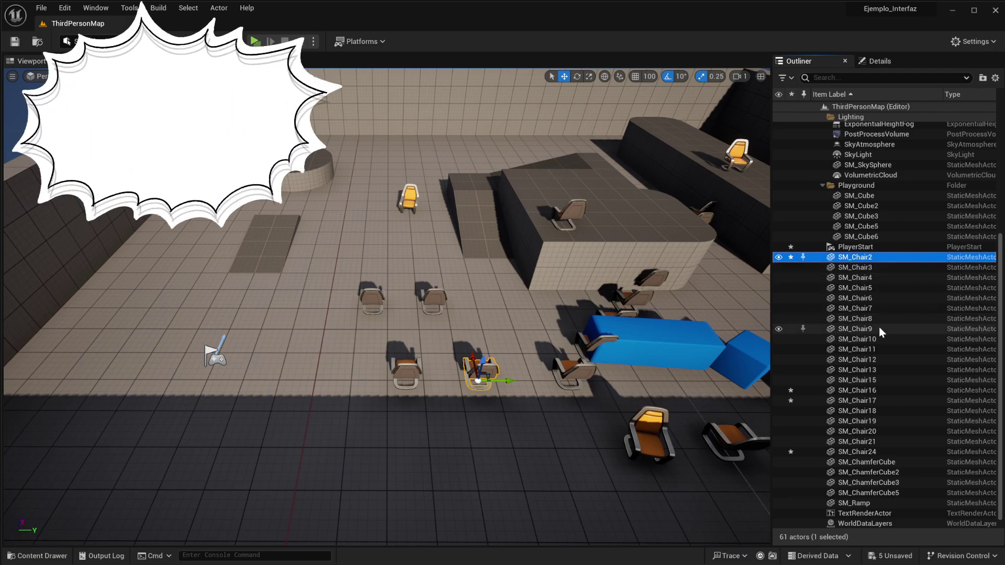
pyautogui.keyDown('shift'); pyautogui.click(869, 337); pyautogui.keyUp('shift')
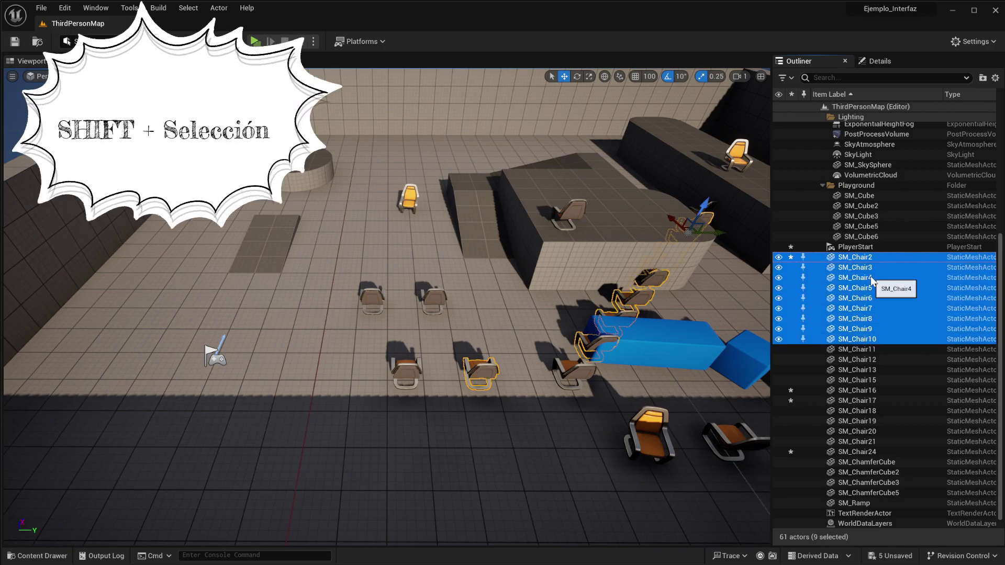
pyautogui.click(883, 359)
# Group SM_Chair16, SM_Chair24, SM_Chair17 and SM_Chair2, and move the group back along the Y axis, away from the blue blocks.
pyautogui.click(384, 299)
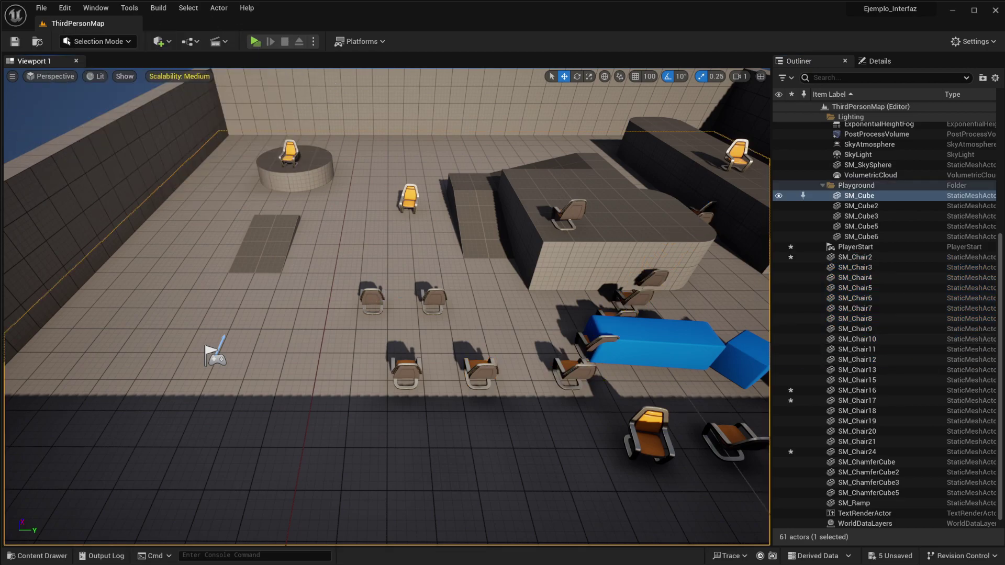
pyautogui.click(371, 301)
pyautogui.keyDown('ctrl'); pyautogui.click(431, 302); pyautogui.keyUp('ctrl')
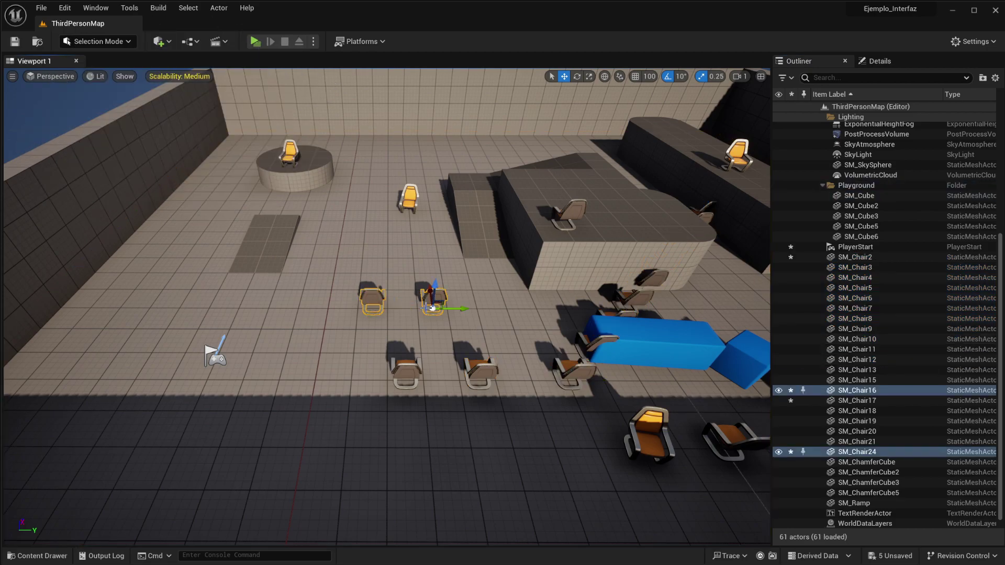
pyautogui.keyDown('ctrl'); pyautogui.click(406, 373); pyautogui.keyUp('ctrl')
pyautogui.keyDown('ctrl'); pyautogui.click(482, 371); pyautogui.keyUp('ctrl')
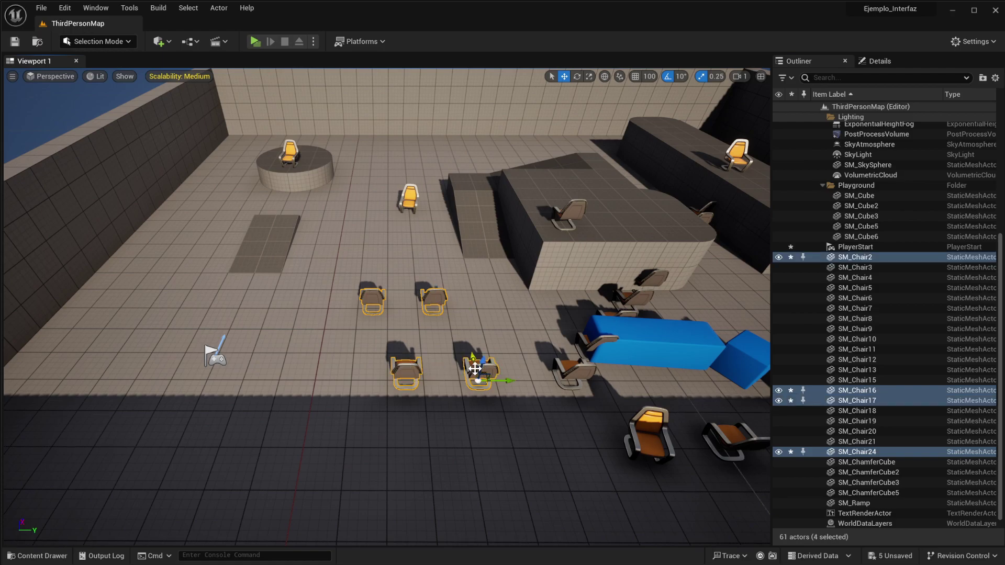
pyautogui.hotkey('ctrl', 'g')
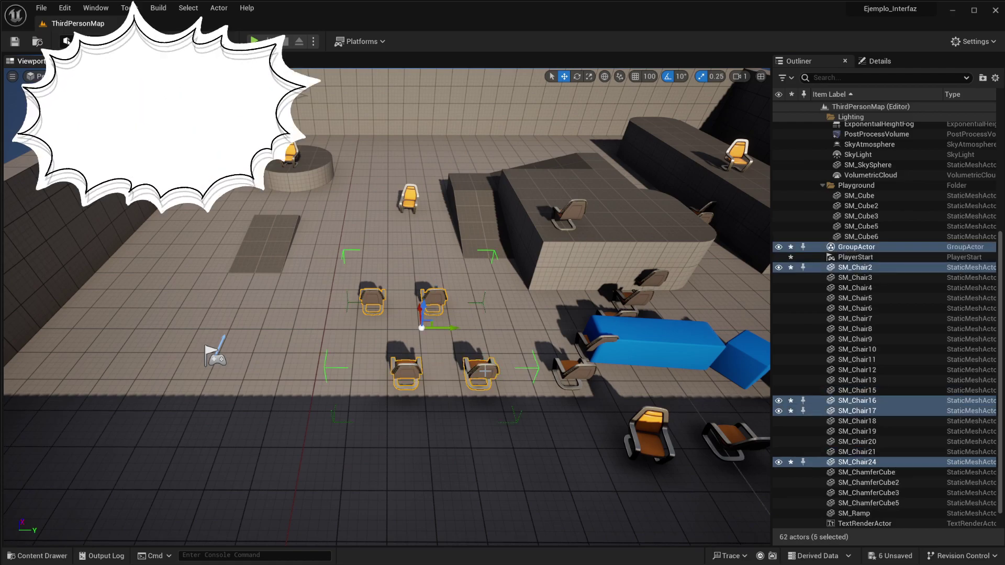
pyautogui.moveTo(451, 329)
pyautogui.mouseDown()
pyautogui.moveTo(301, 328)
pyautogui.moveTo(432, 327)
pyautogui.mouseUp()
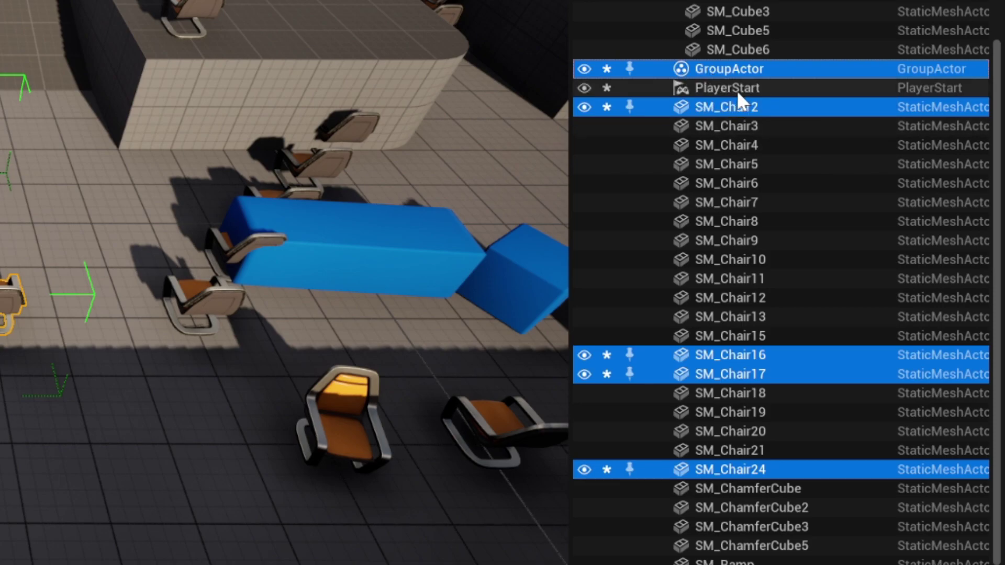
# Select the ungrouped chairs SM_Chair4 and SM_Chair9 one after the other in the Outliner.
pyautogui.click(747, 144)
pyautogui.click(789, 242)
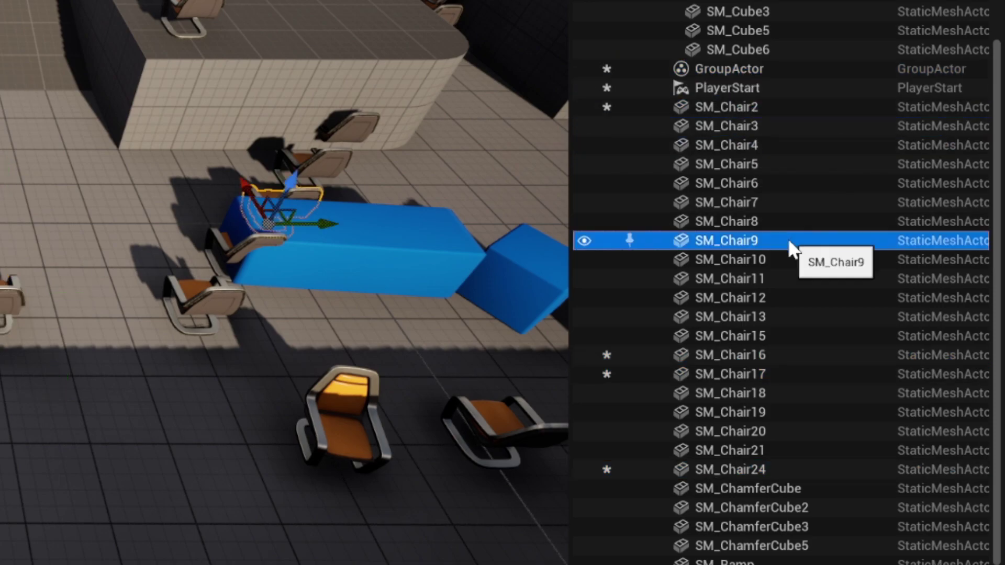
# Duplicate the group of four chairs and move the copy along the Y axis so its chairs alternate with the originals.
pyautogui.click(737, 69)
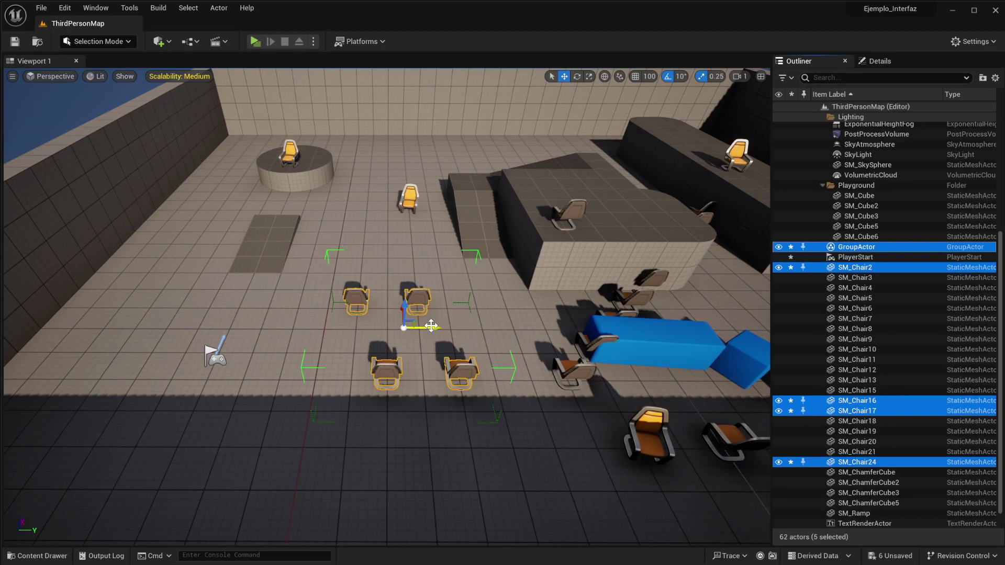
pyautogui.click(431, 325)
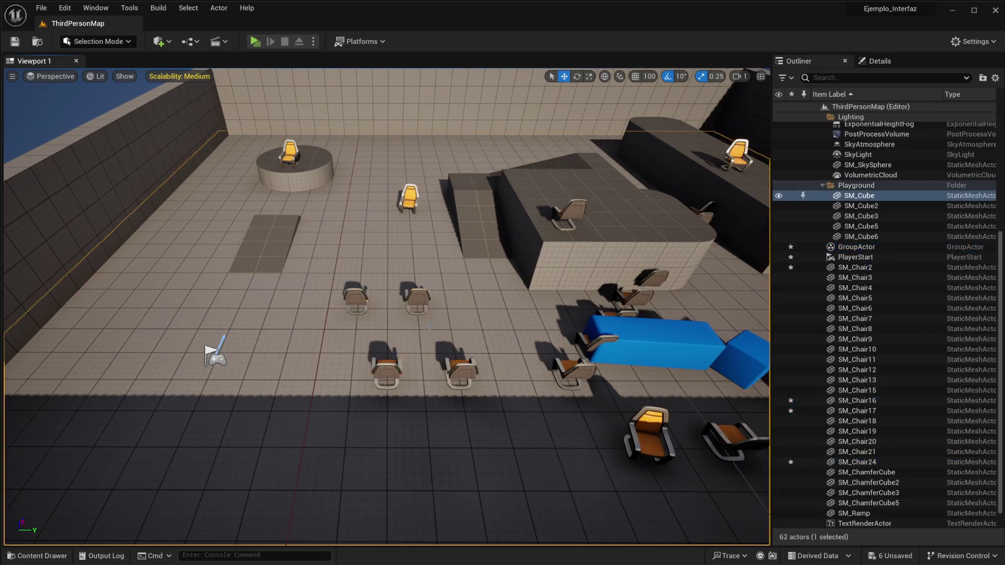
pyautogui.hotkey('ctrl', 'd')
pyautogui.click(423, 302)
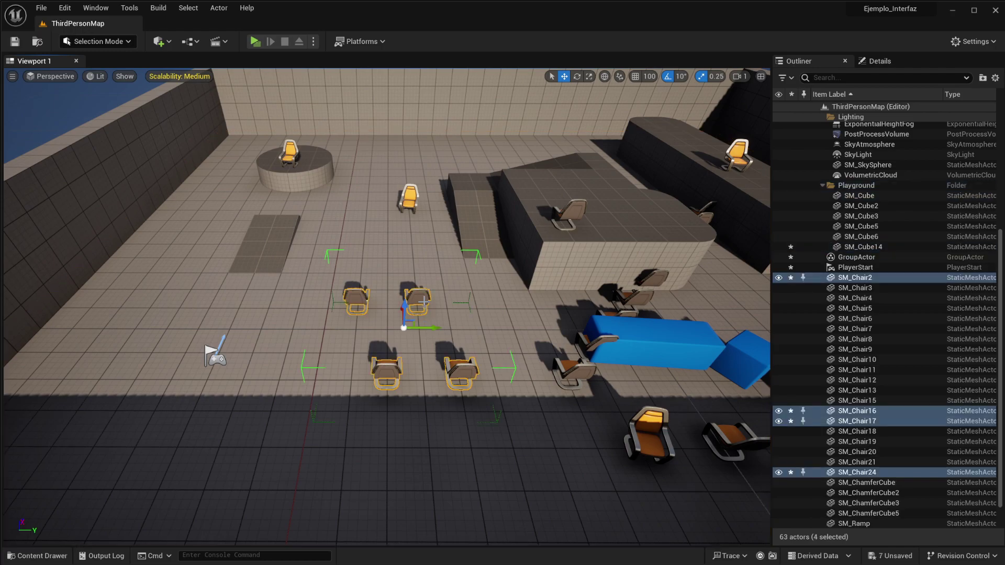
pyautogui.hotkey('ctrl', 'd')
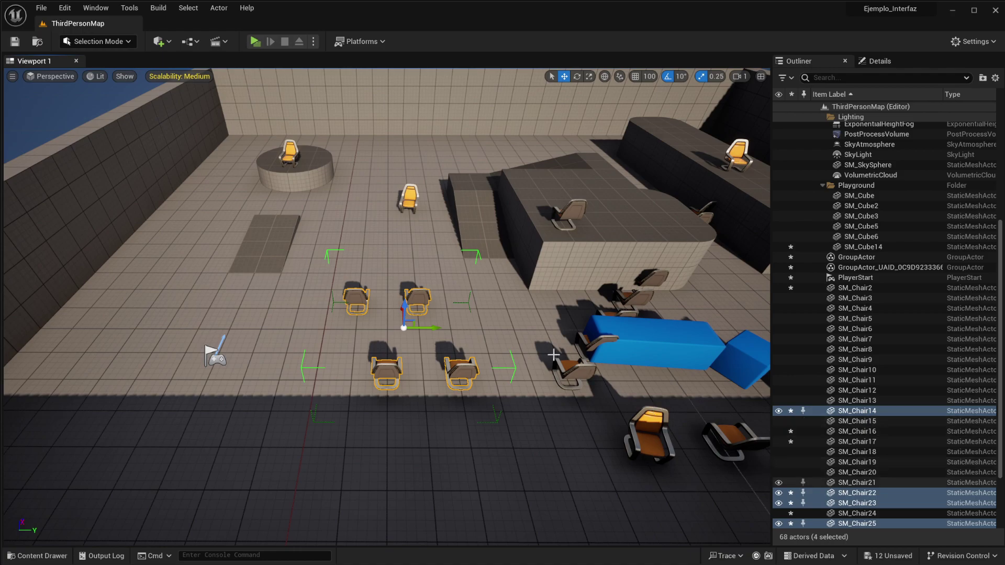
pyautogui.moveTo(435, 329); pyautogui.dragTo(404, 331)
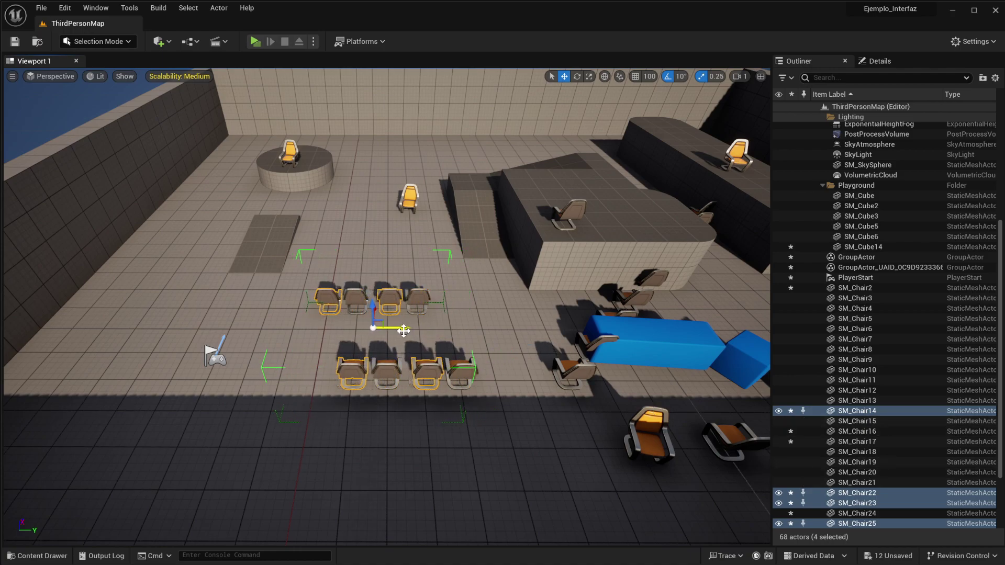
# Try to move the original chair group along the Y axis, and undo that move.
pyautogui.click(386, 368)
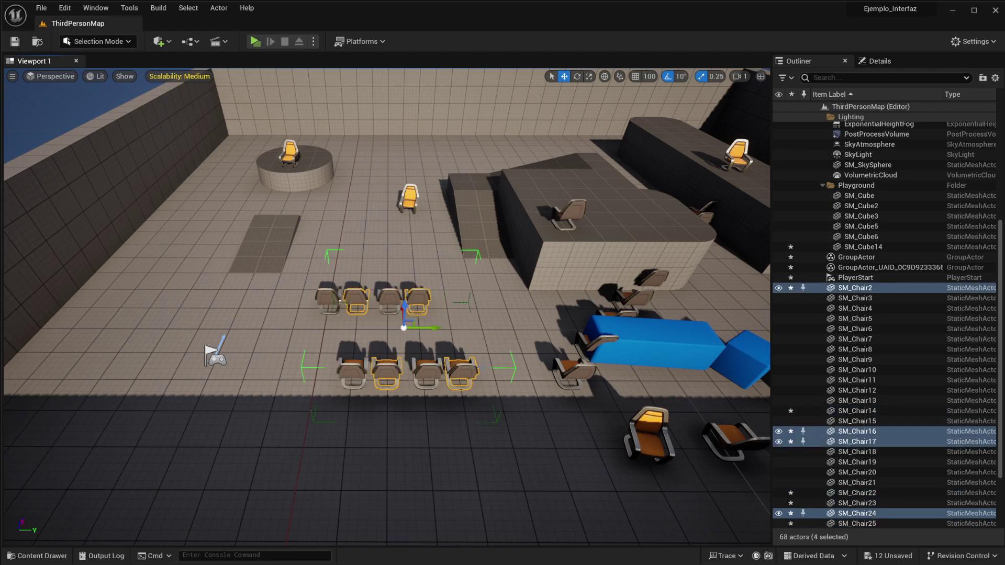
pyautogui.moveTo(432, 329); pyautogui.dragTo(444, 329)
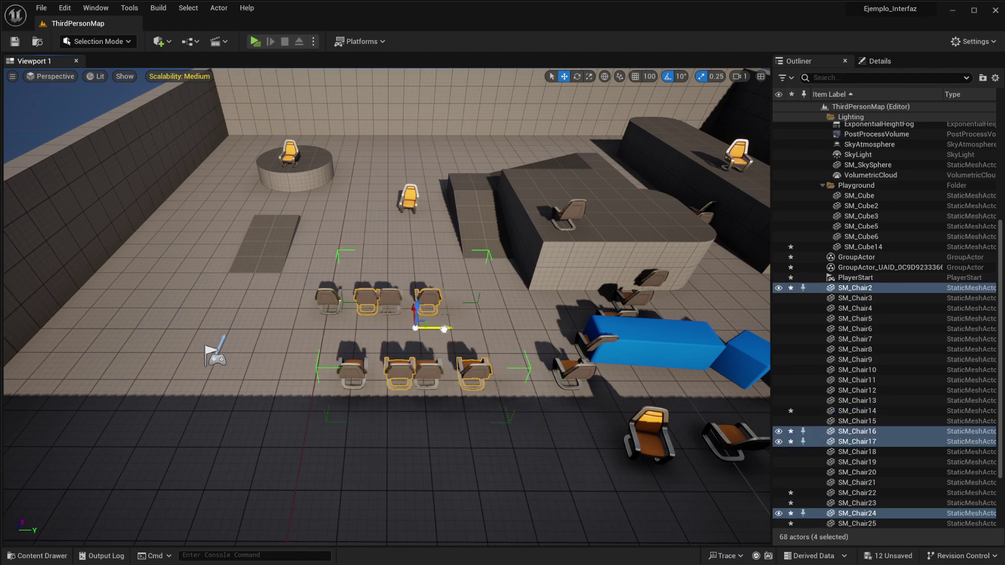
pyautogui.hotkey('ctrl', 'z')
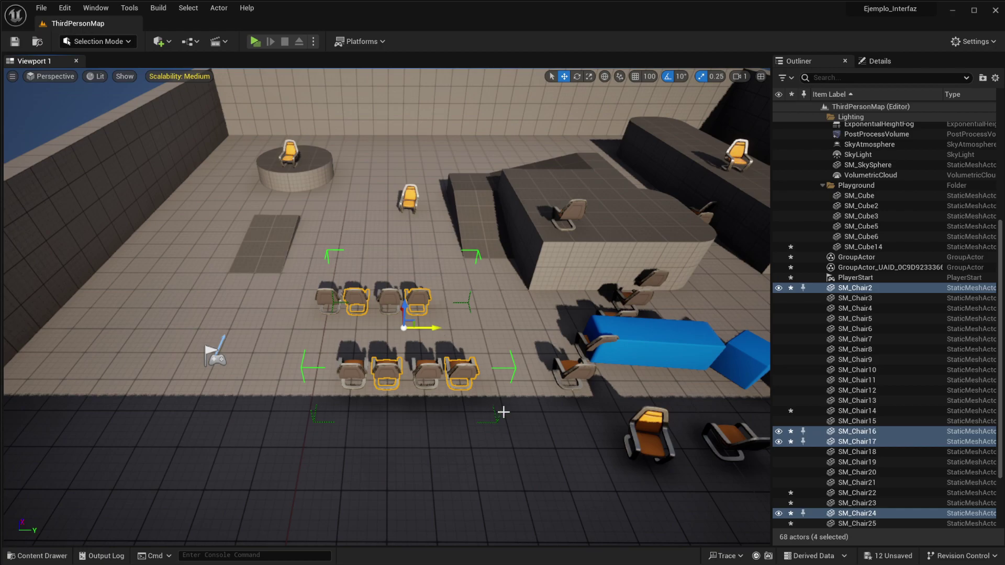
# Ungroup the duplicated chair group and the original GroupActor, picking each one in the Outliner, and select SM_Chair8.
pyautogui.keyDown('ctrl'); pyautogui.click(858, 257); pyautogui.keyUp('ctrl')
pyautogui.click(706, 105)
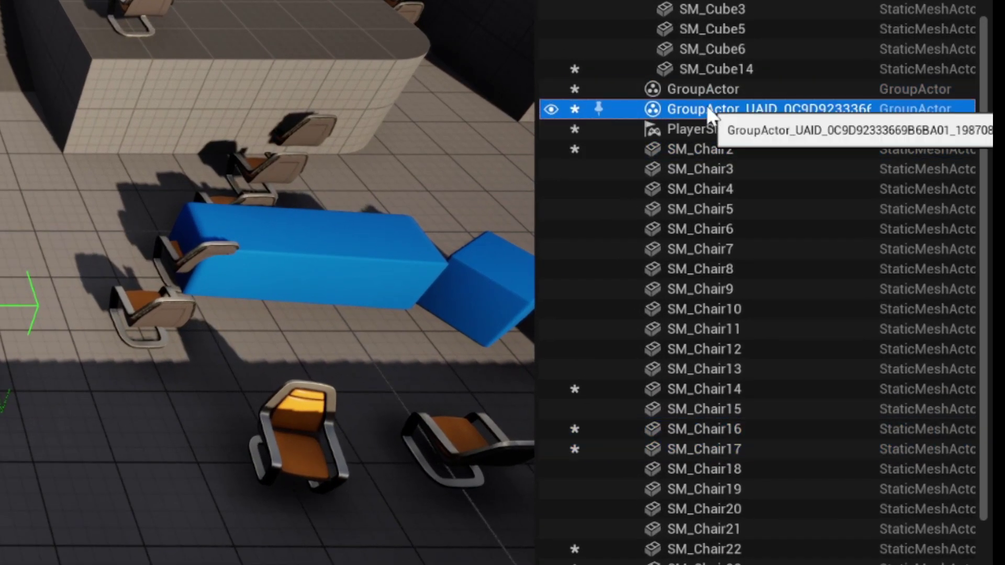
pyautogui.click(709, 94)
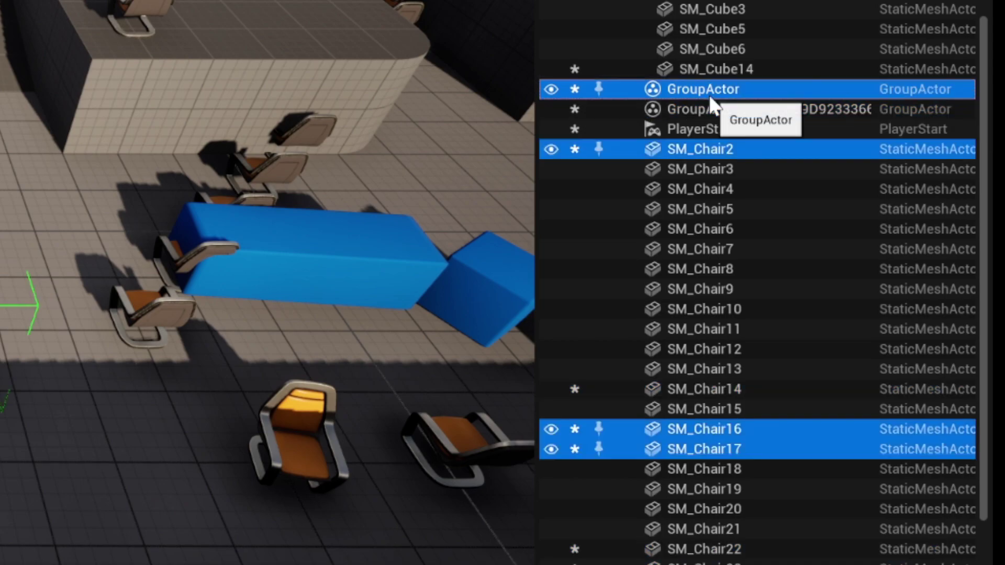
pyautogui.click(714, 111)
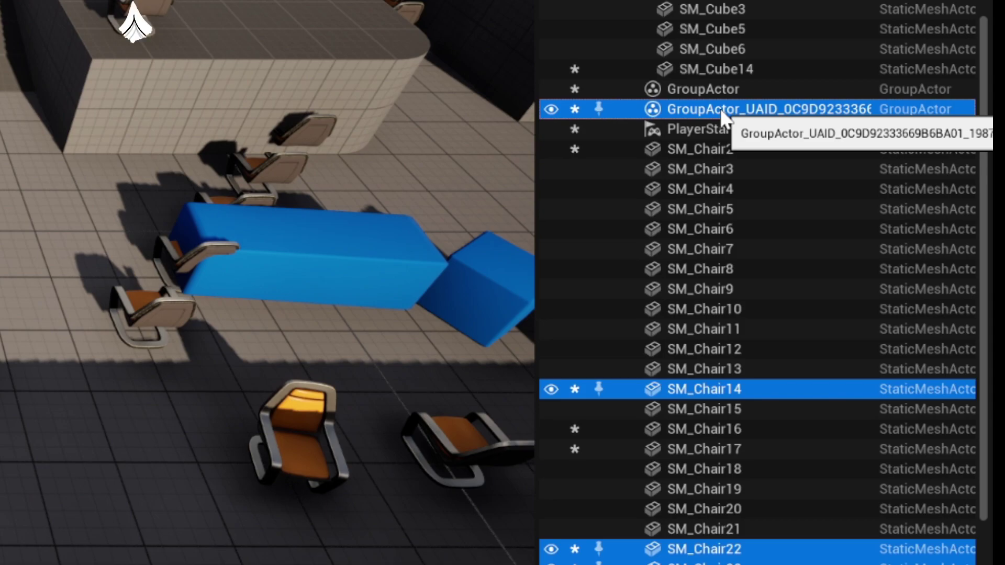
pyautogui.hotkey('shift', 'g')
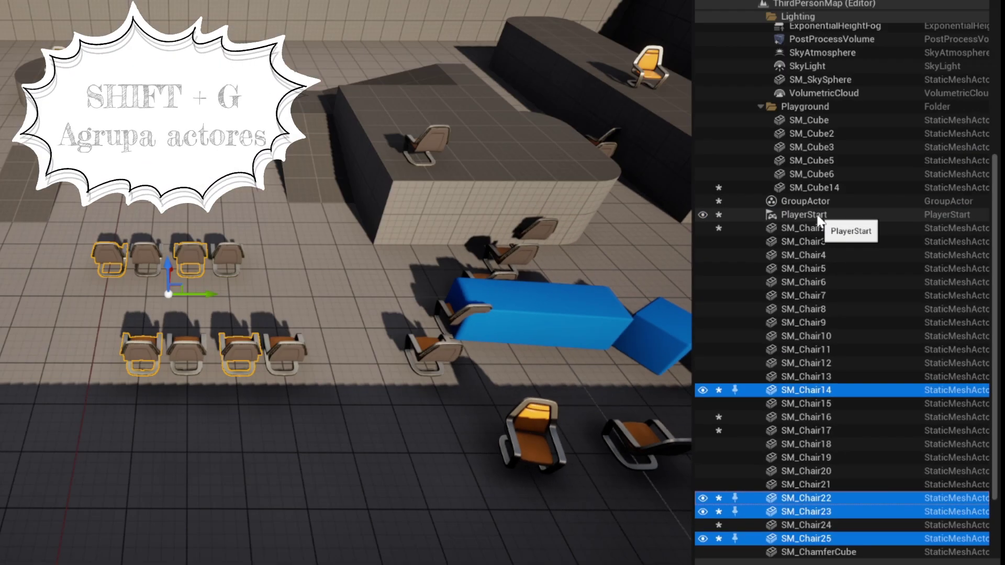
pyautogui.click(789, 173)
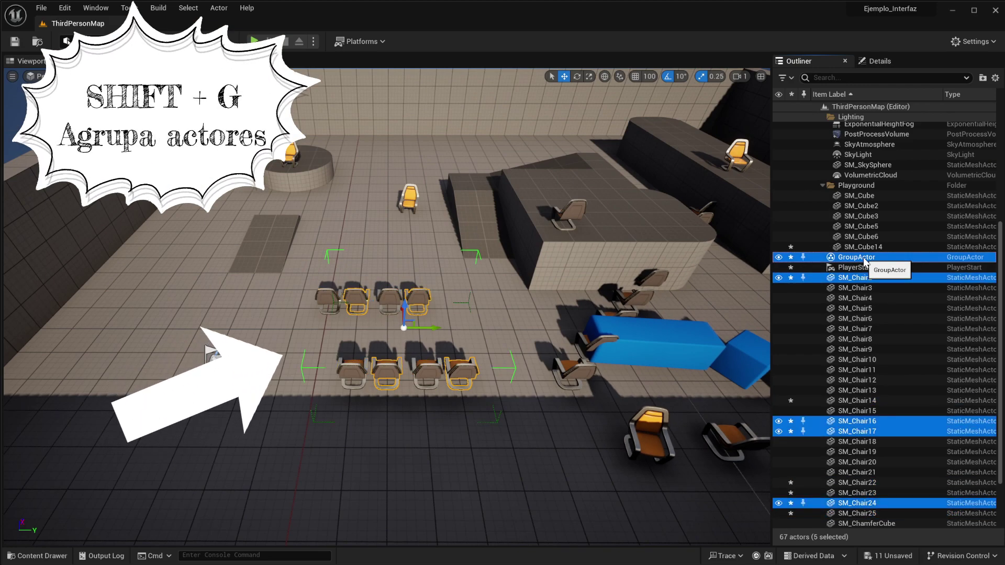
pyautogui.hotkey('shift', 'g')
pyautogui.click(883, 329)
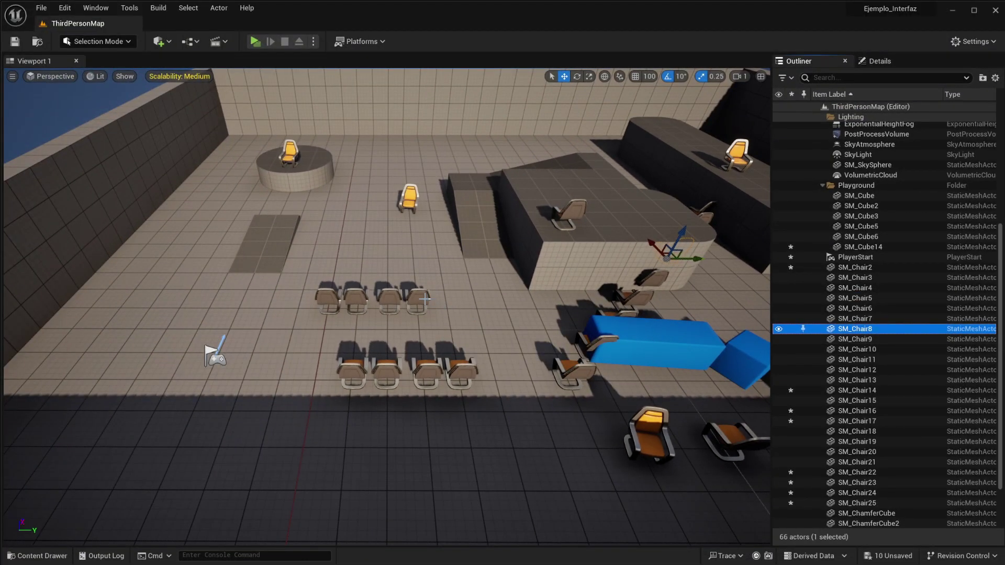
# Select SM_Chair24 at the end of the back row, hide it and show it again, and save the level.
pyautogui.click(424, 299)
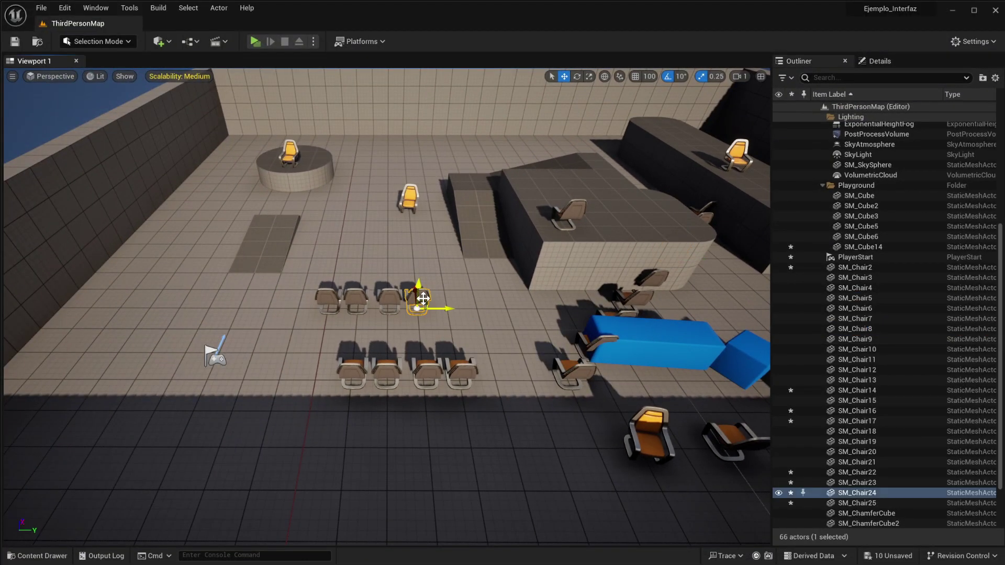
pyautogui.scroll(-3, 803, 479)
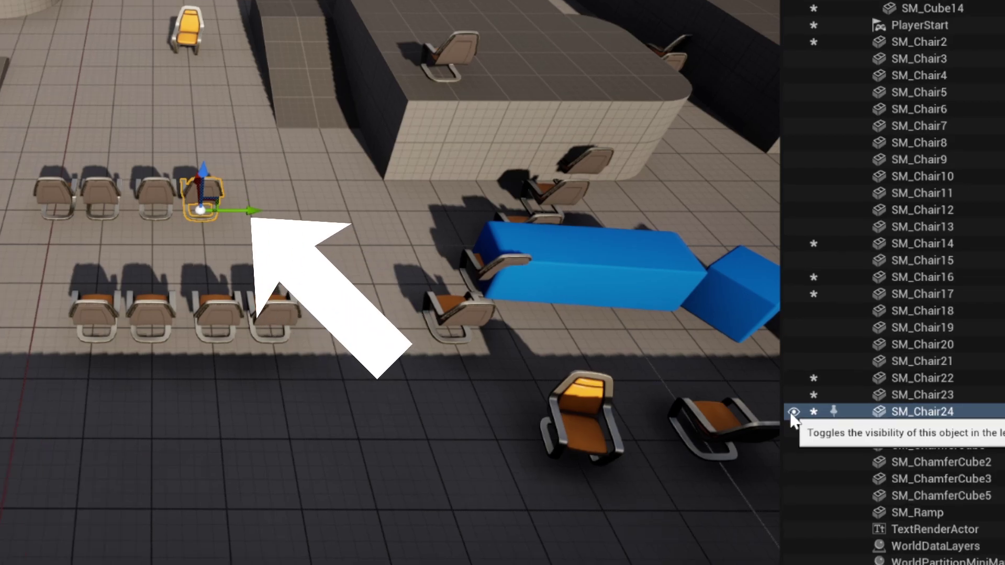
pyautogui.click(793, 413)
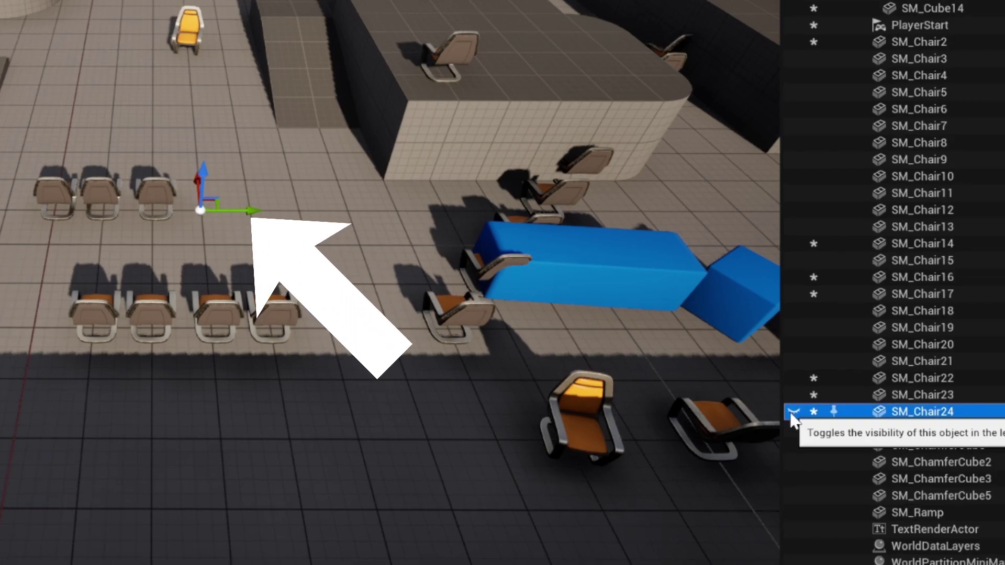
pyautogui.click(792, 413)
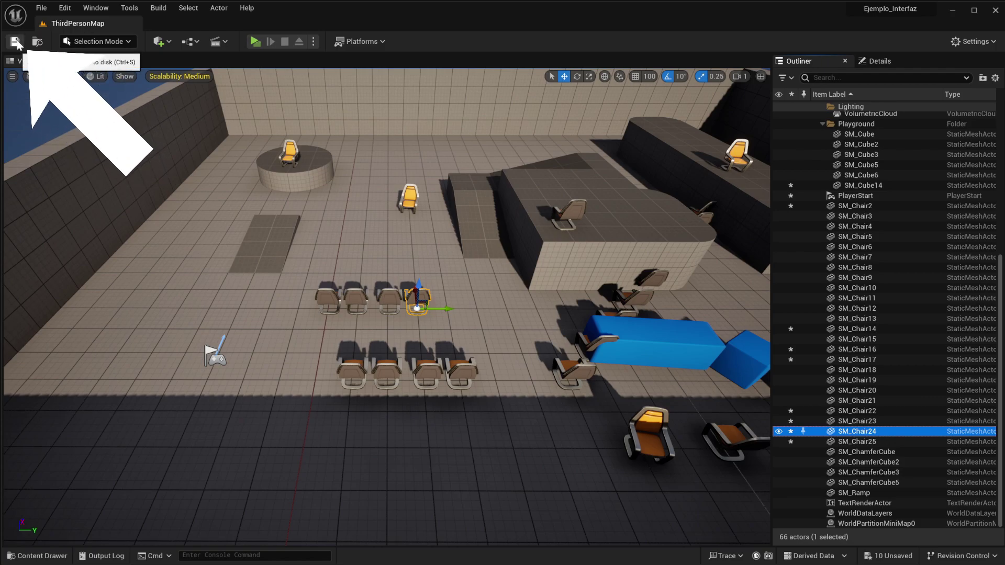
pyautogui.click(16, 42)
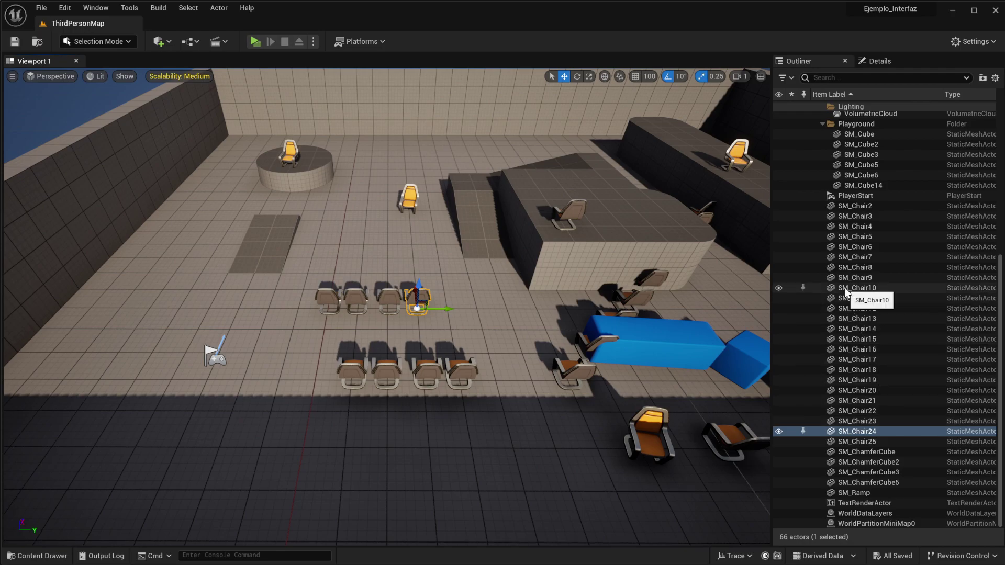
# Select SM_Cube14 and repeatedly open and close the Content Drawer to view the project's content folders.
pyautogui.click(860, 186)
pyautogui.hotkey('ctrl', 'space')
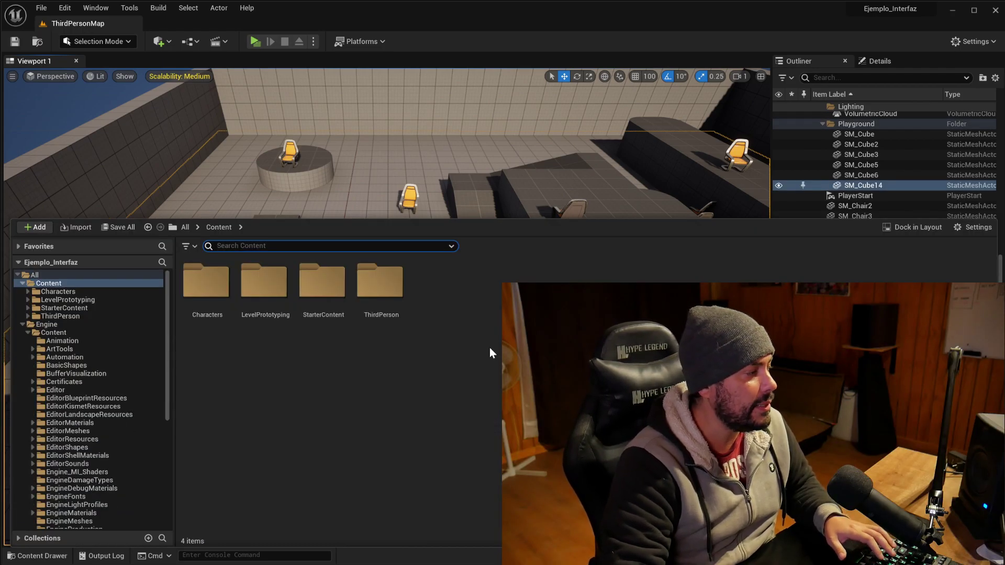
pyautogui.click(125, 229)
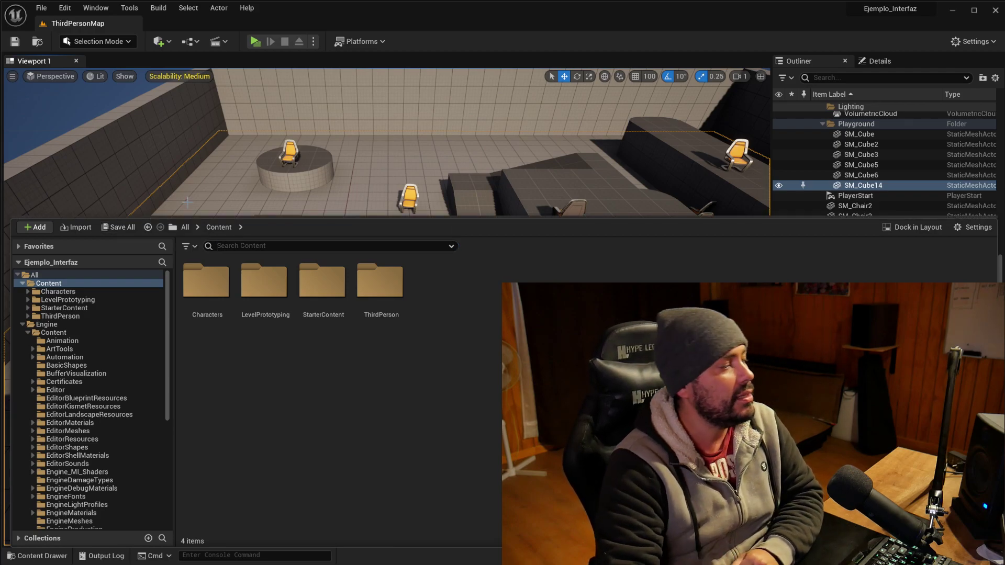
pyautogui.hotkey('ctrl', 'space')
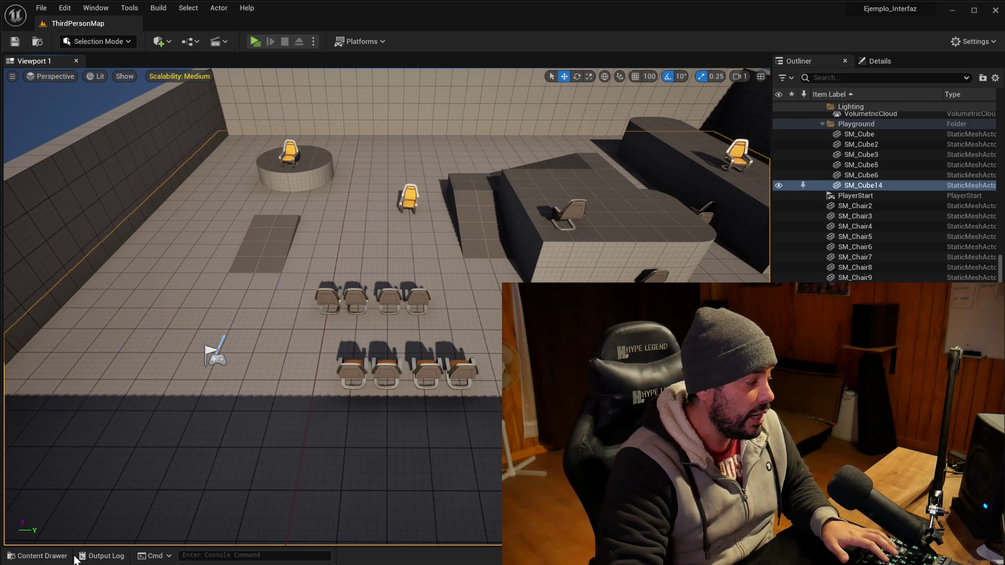
pyautogui.click(37, 556)
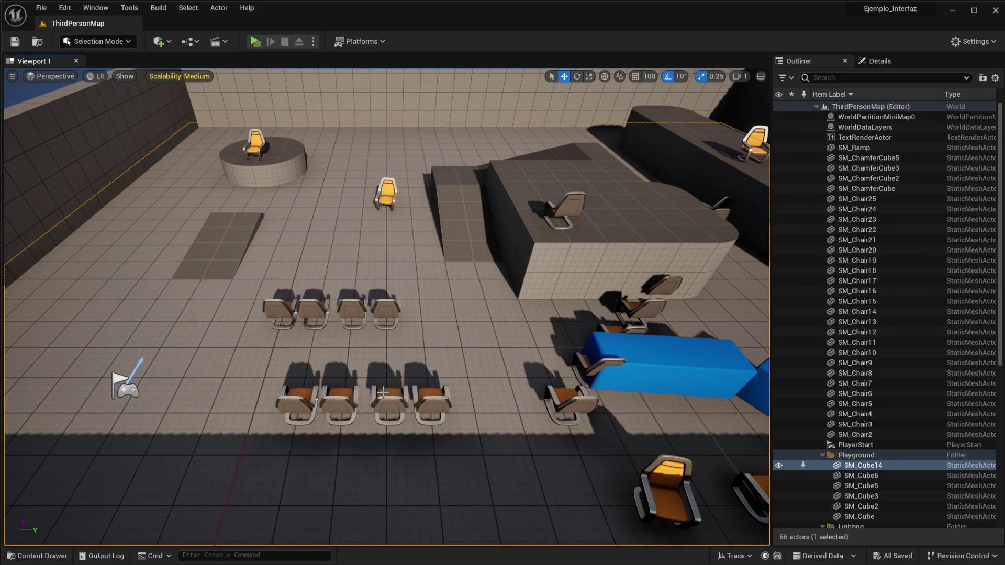
# Select the chair SM_Chair14 in the front row.
pyautogui.click(858, 311)
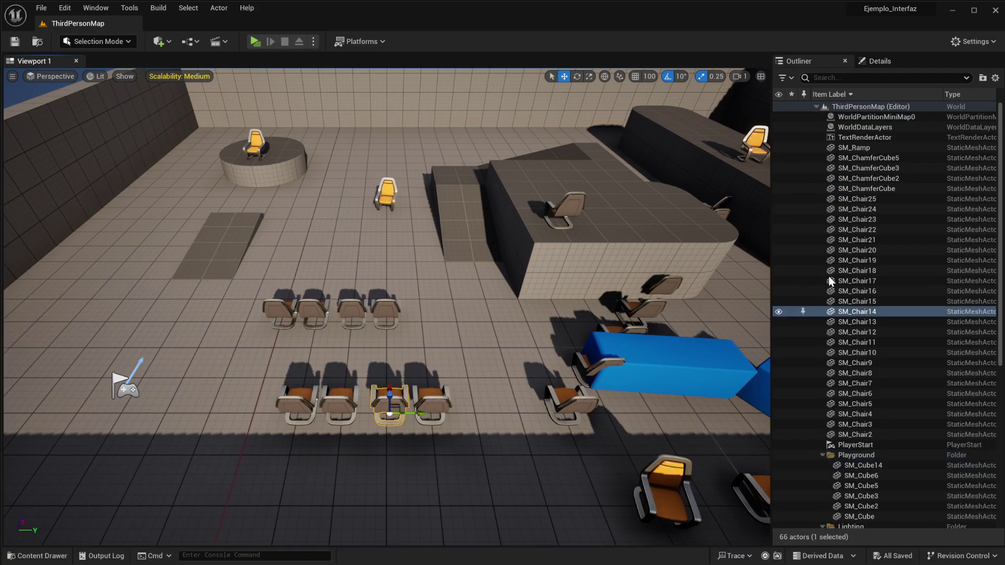
pyautogui.click(803, 313)
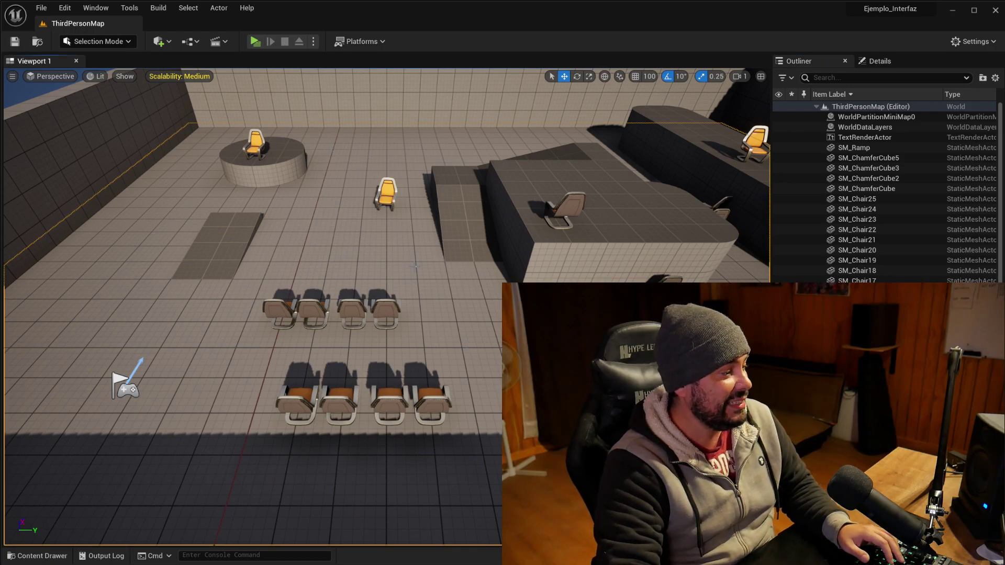
# Play the level in the preview window from near the ramp, walk the character forward, and stop the session.
pyautogui.moveTo(366, 262); pyautogui.dragTo(367, 240, button='right')
pyautogui.click(255, 41)
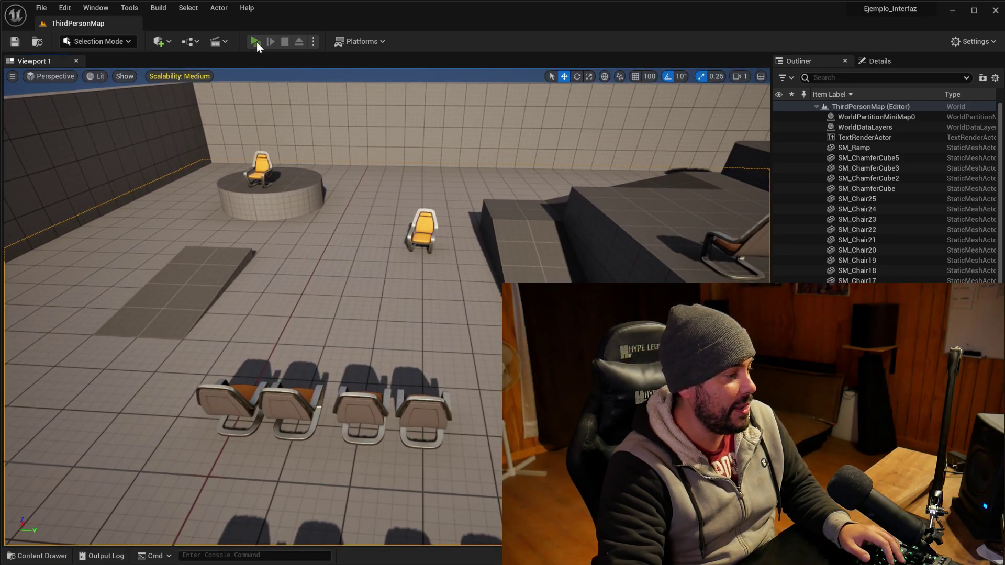
pyautogui.press('w')
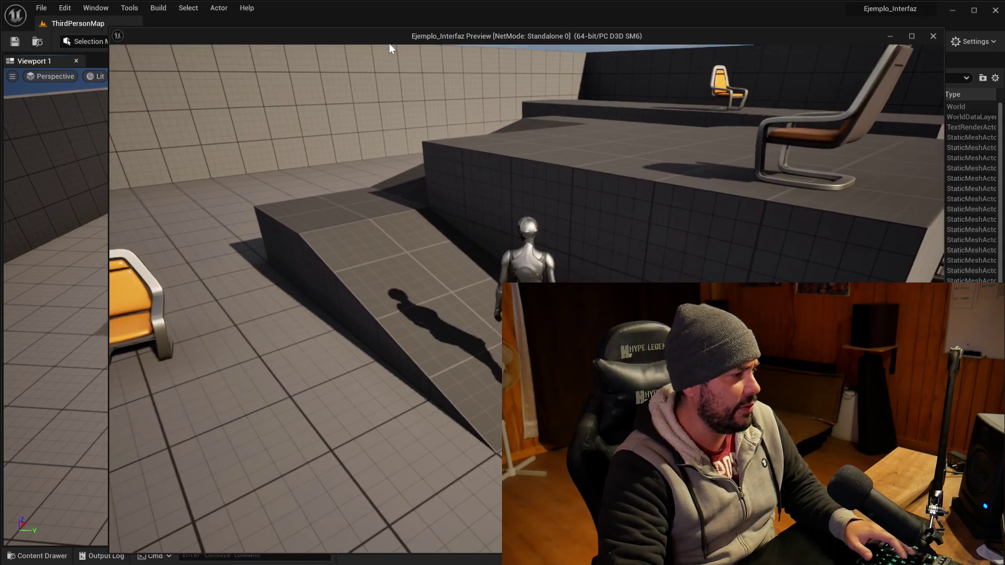
pyautogui.press('Escape')
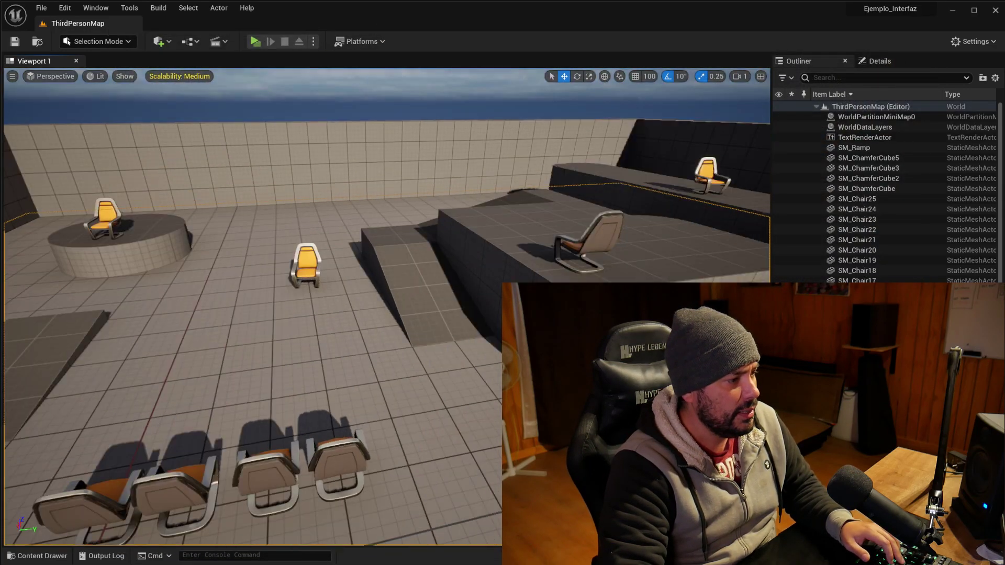
# Play the level from a new camera spot facing the dark wall, and stop the session.
pyautogui.press('w')
pyautogui.moveTo(142, 79); pyautogui.dragTo(142, 79, button='right')
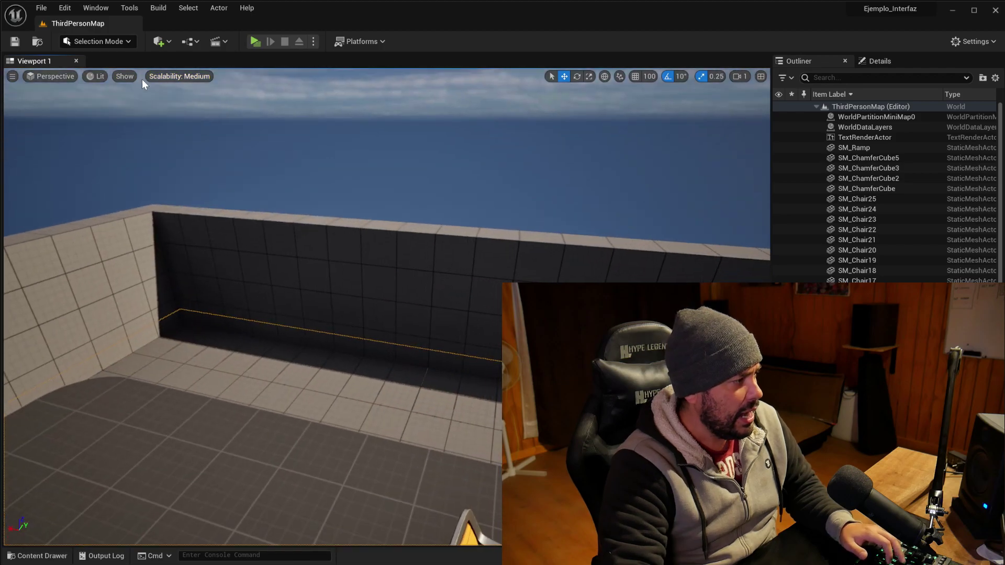
pyautogui.click(258, 42)
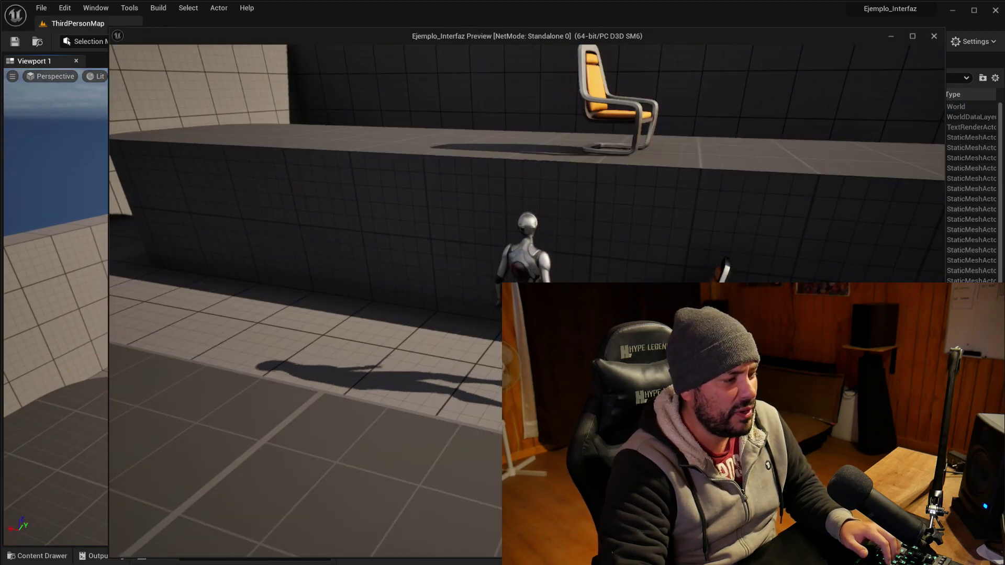
pyautogui.press('Escape')
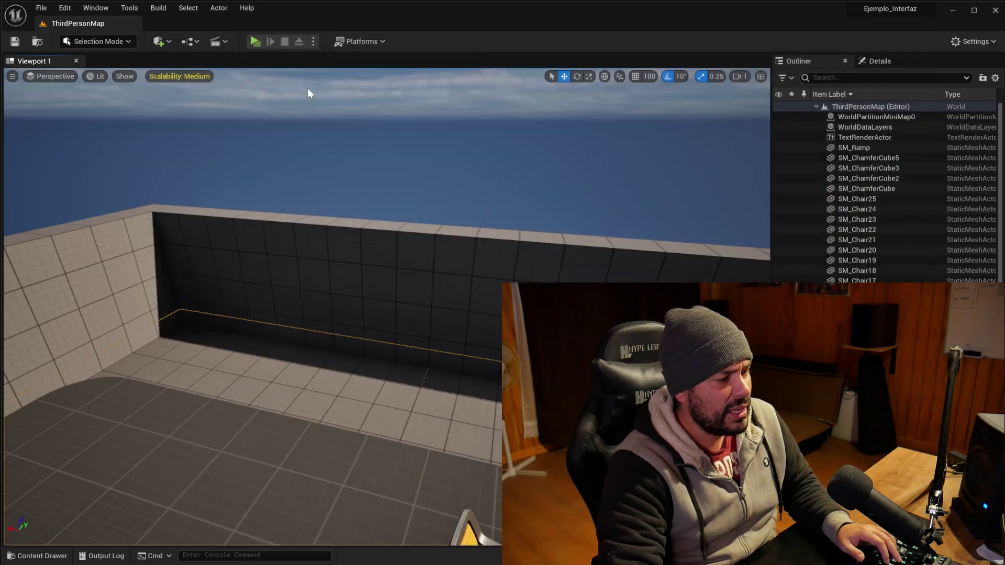
# Delete the dark boundary wall SM_Cube3.
pyautogui.click(459, 250)
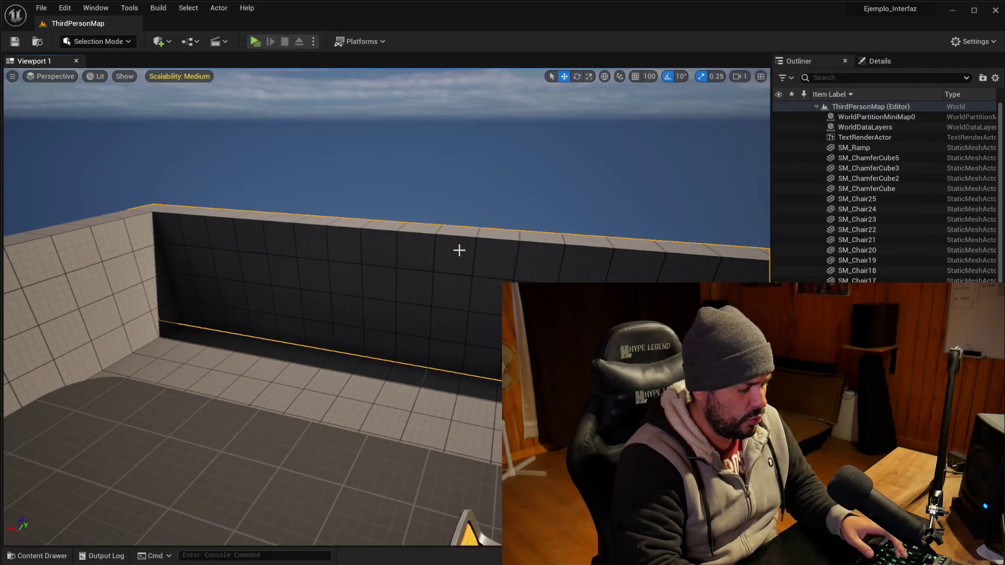
pyautogui.press('Delete')
# Select the blue cube SM_ChamferCube2 on the floor beside the open edge.
pyautogui.moveTo(459, 250); pyautogui.dragTo(474, 279, button='right')
pyautogui.click(357, 396)
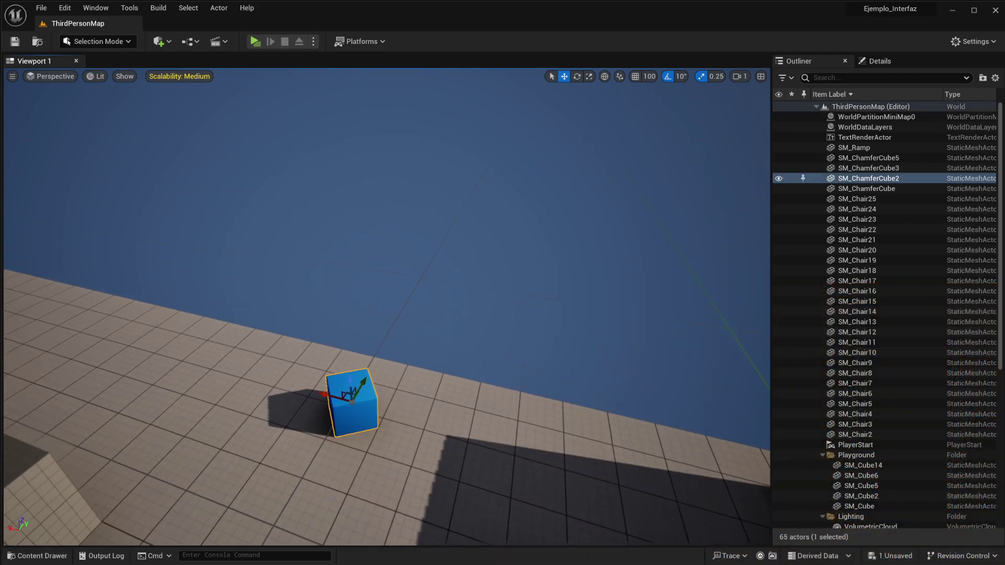
pyautogui.scroll(1, 279, 186)
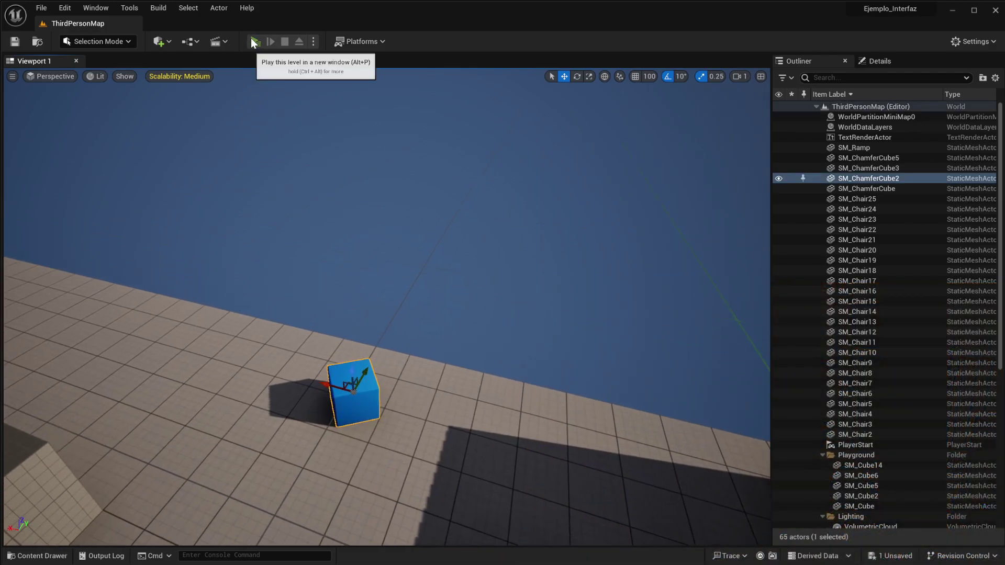
# Play the level in the preview window, walk the character past the blue cube and off the floor's open edge, and stop the session.
pyautogui.click(254, 40)
pyautogui.press('w')
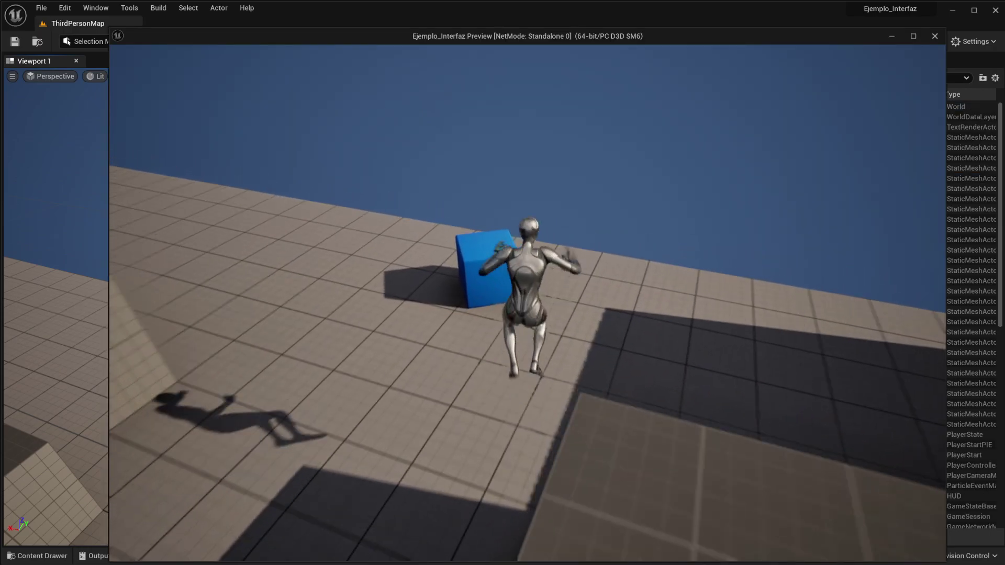
pyautogui.press('w')
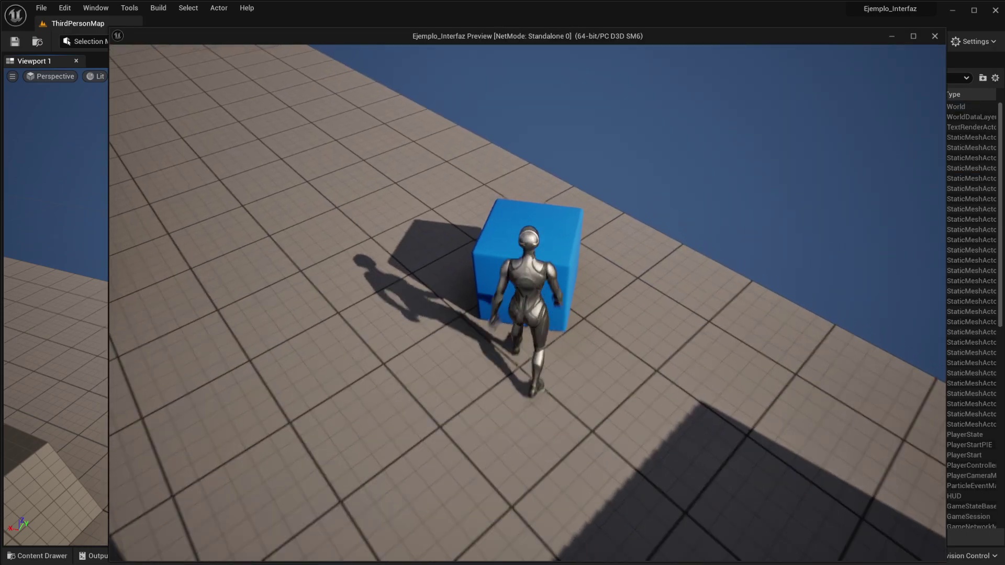
pyautogui.press('d')
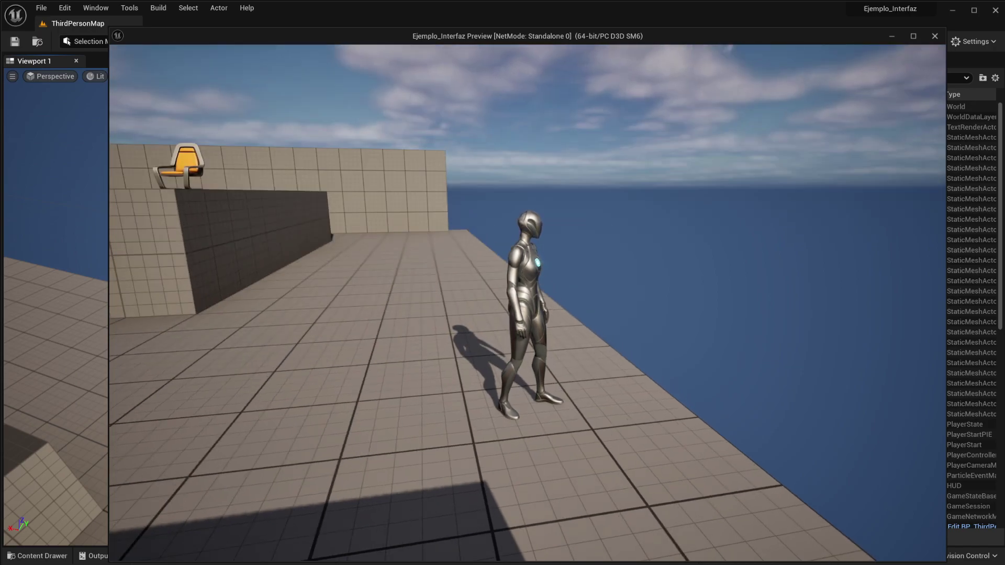
pyautogui.press('d')
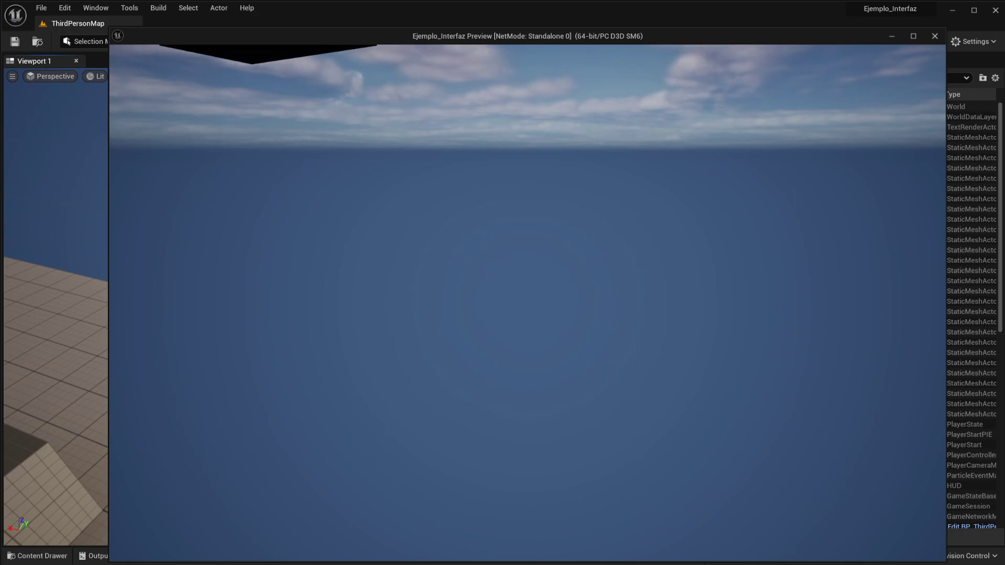
pyautogui.press('Escape')
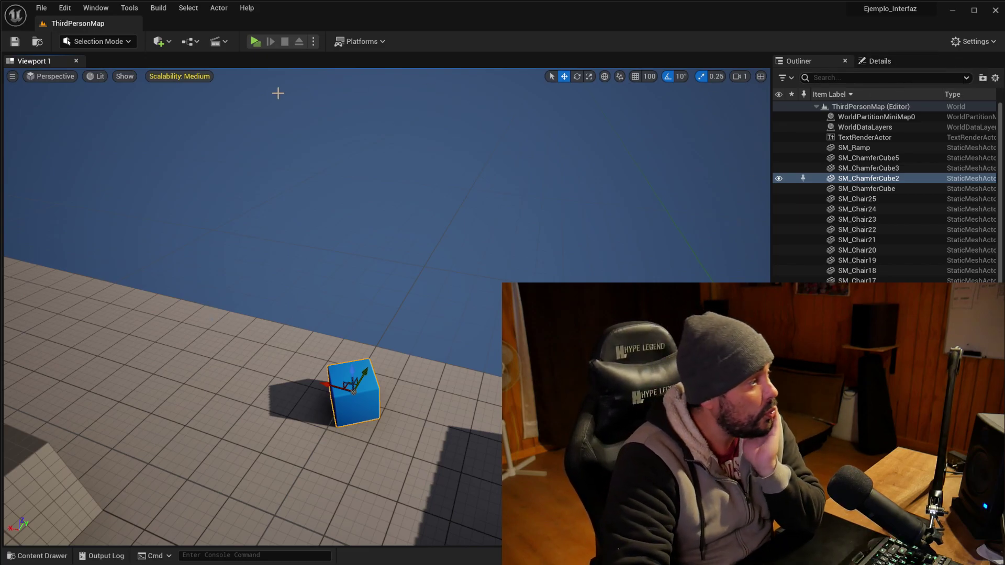
# Load the Default Editor Layout.
pyautogui.click(99, 12)
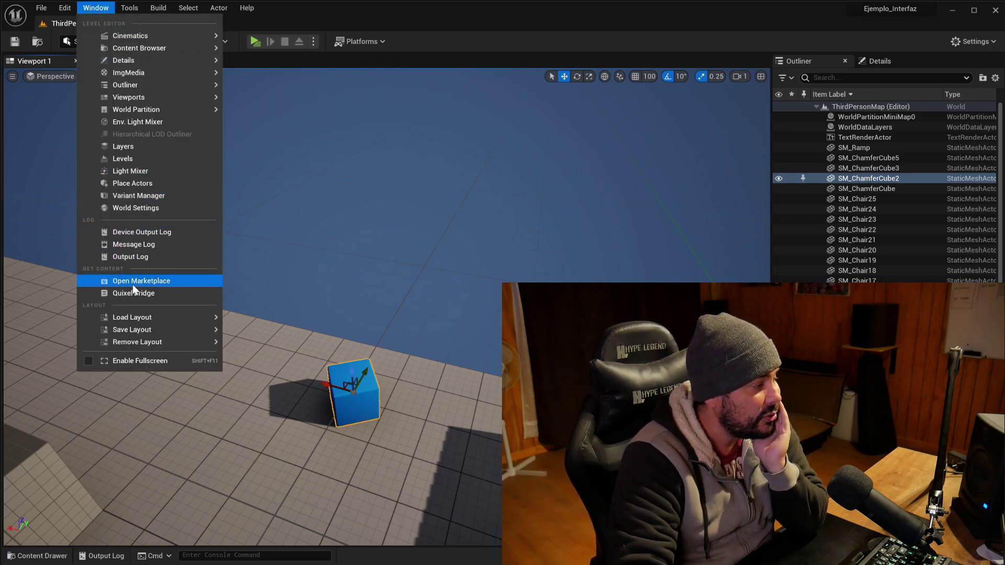
pyautogui.moveTo(126, 317)
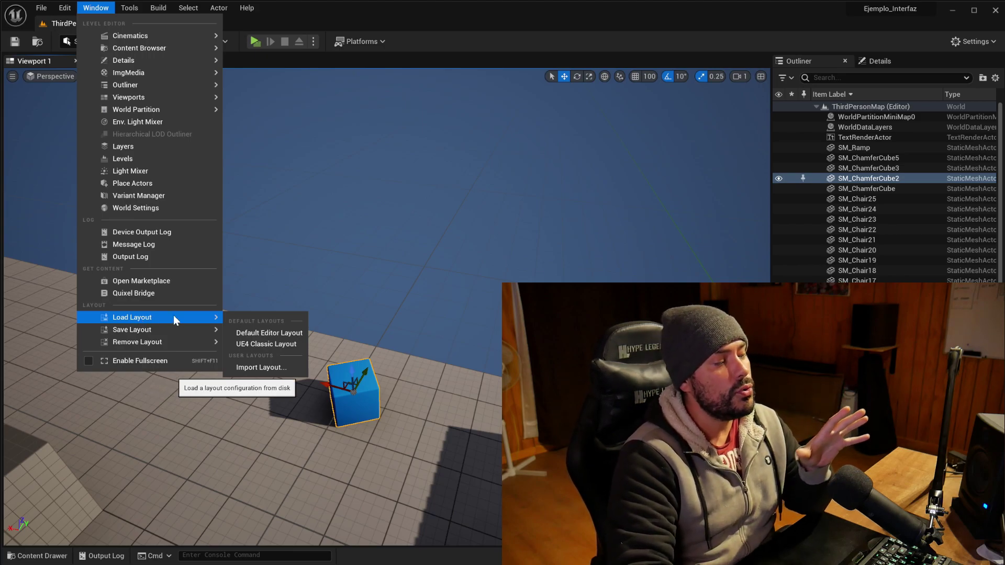
pyautogui.click(258, 335)
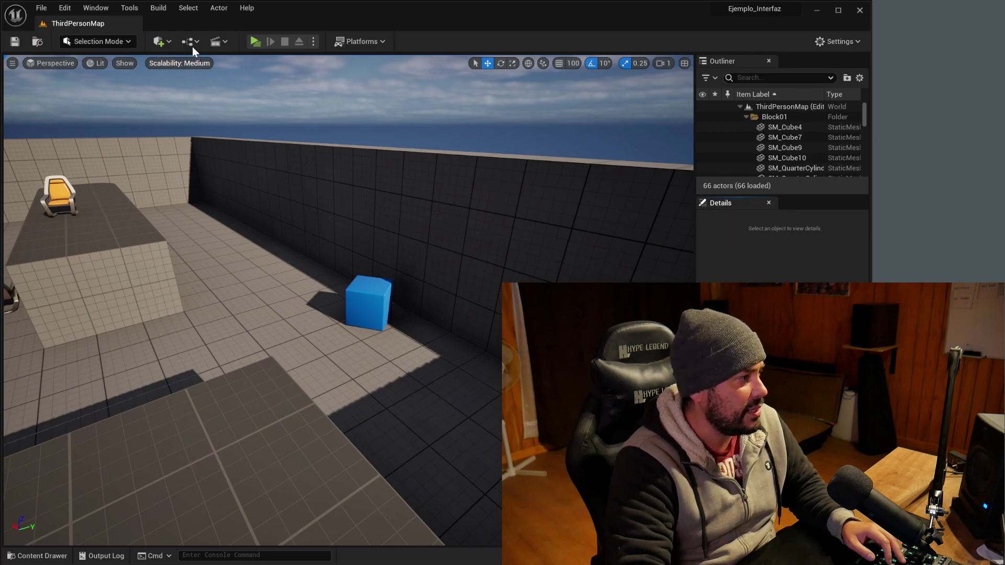
# Load the UE4 Classic Layout and close its Place Actors and Content Browser panels.
pyautogui.click(96, 8)
pyautogui.moveTo(173, 319)
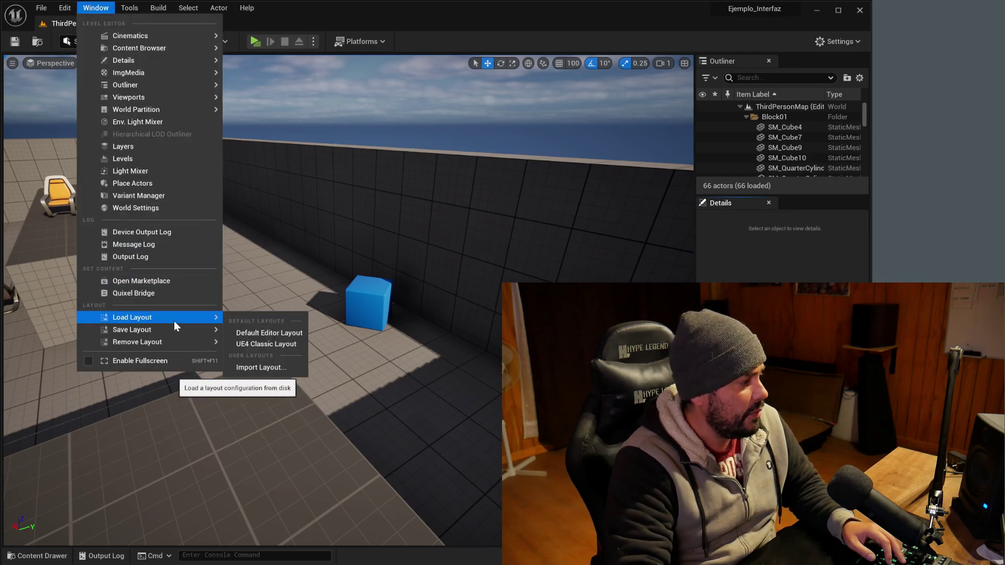
pyautogui.click(273, 337)
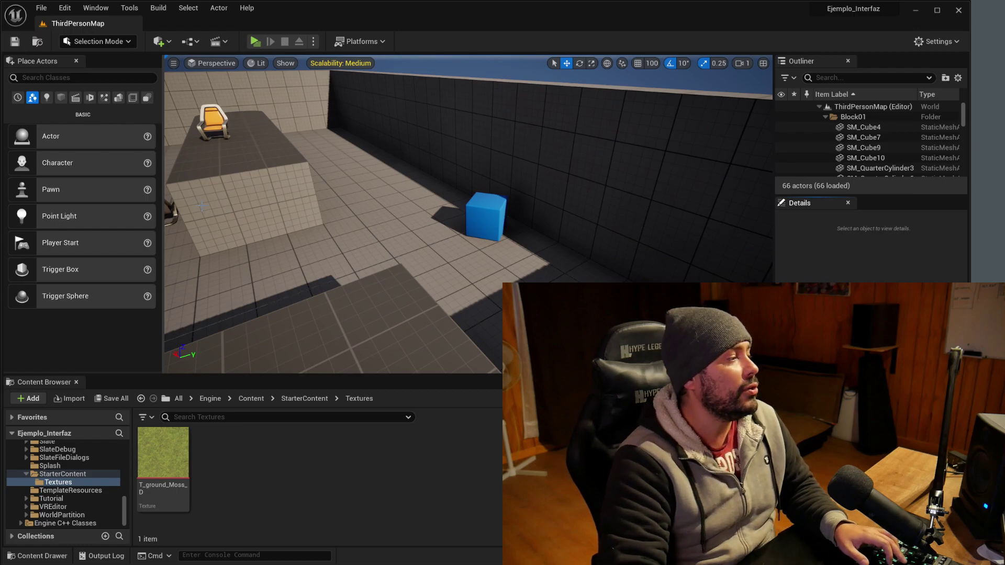
pyautogui.click(76, 61)
pyautogui.click(76, 382)
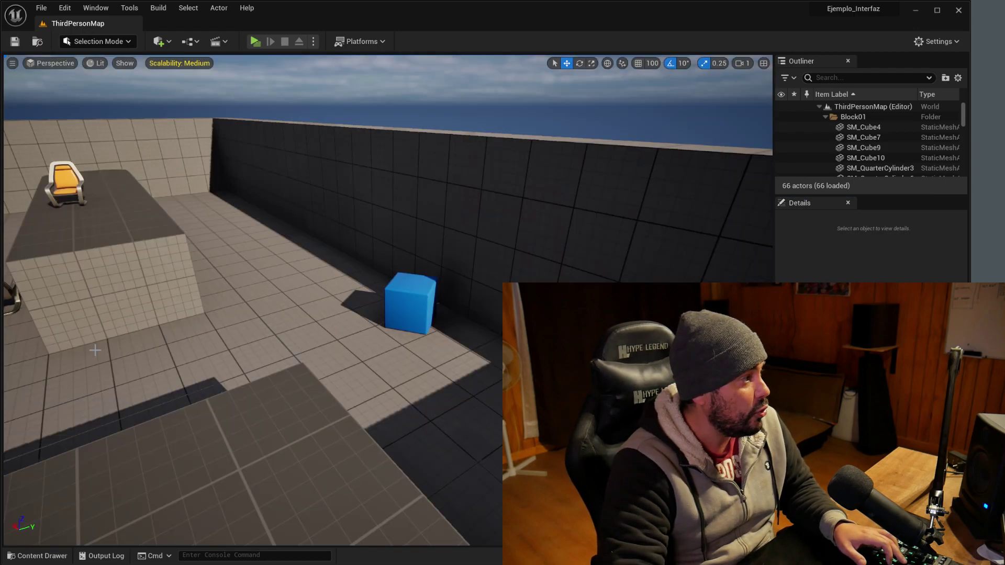
# Reopen the Place Actors panel and dock it below the viewport.
pyautogui.click(103, 10)
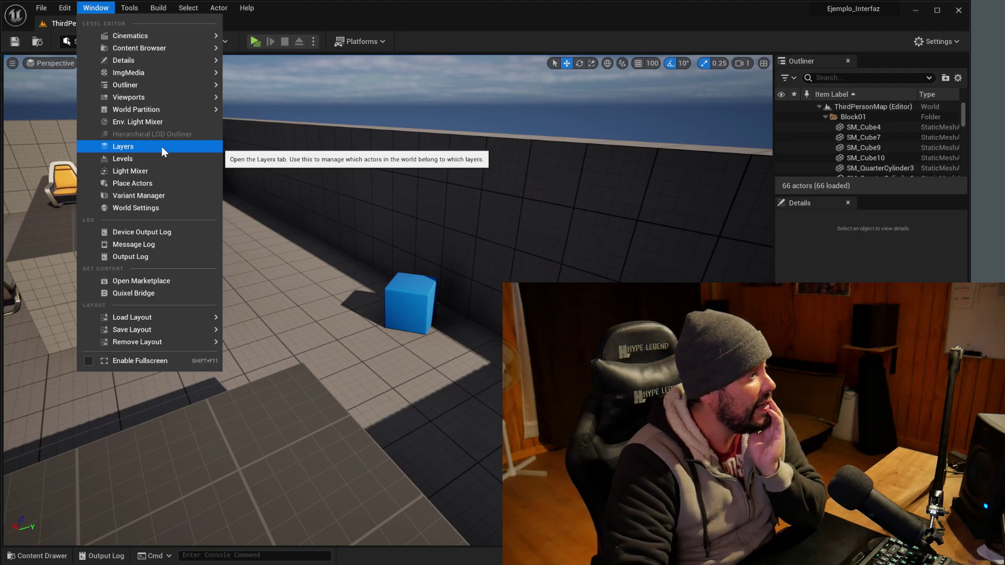
pyautogui.click(156, 183)
pyautogui.moveTo(39, 62); pyautogui.dragTo(389, 482)
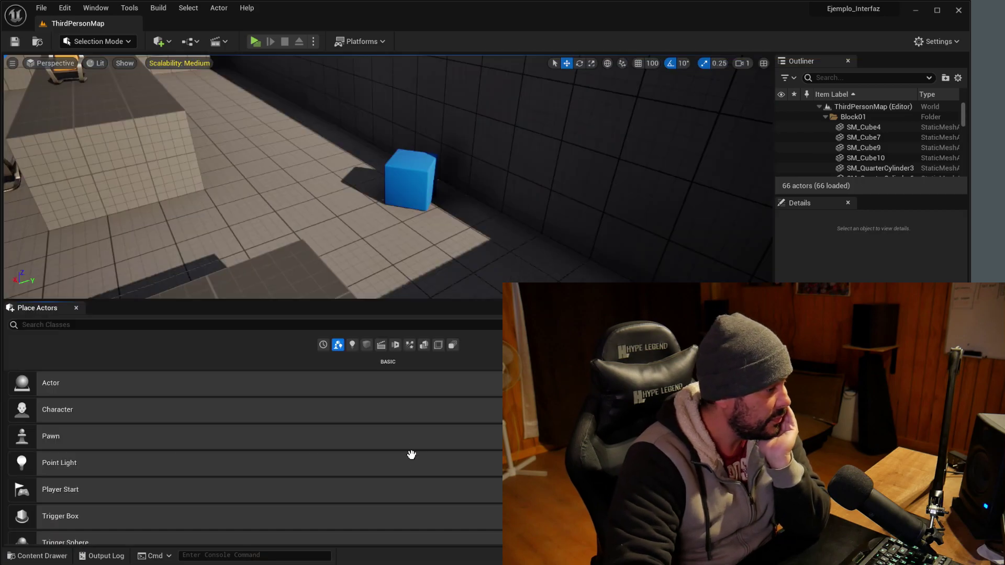
pyautogui.moveTo(314, 137); pyautogui.dragTo(308, 173)
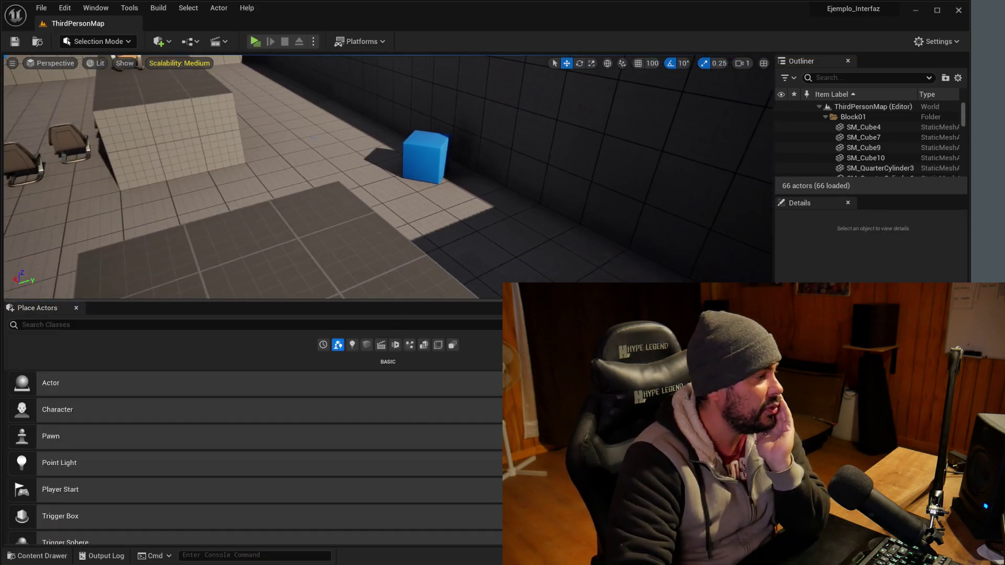
# Save the current editor layout as 456 with the description "el bakanoso".
pyautogui.click(97, 8)
pyautogui.moveTo(168, 329)
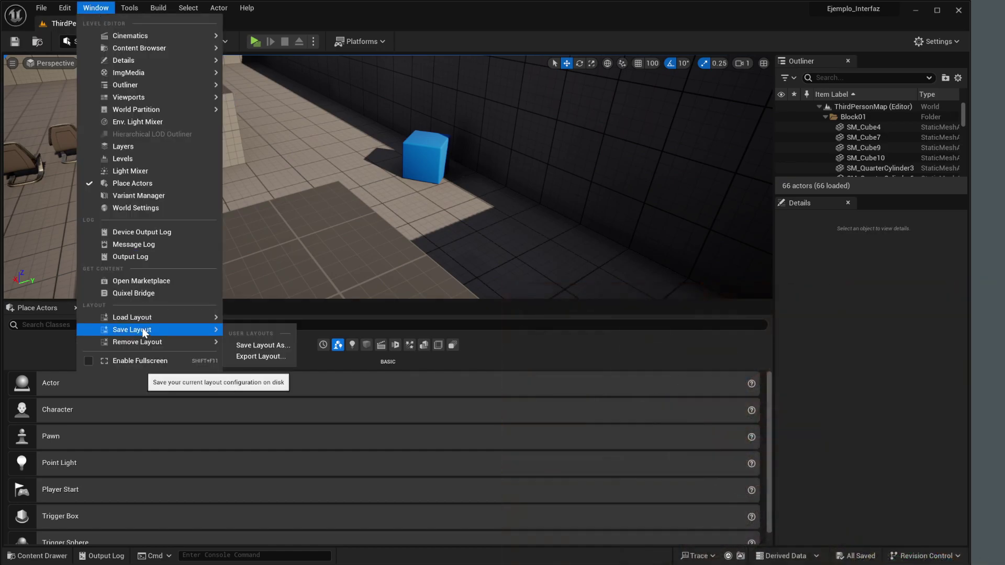
pyautogui.click(271, 347)
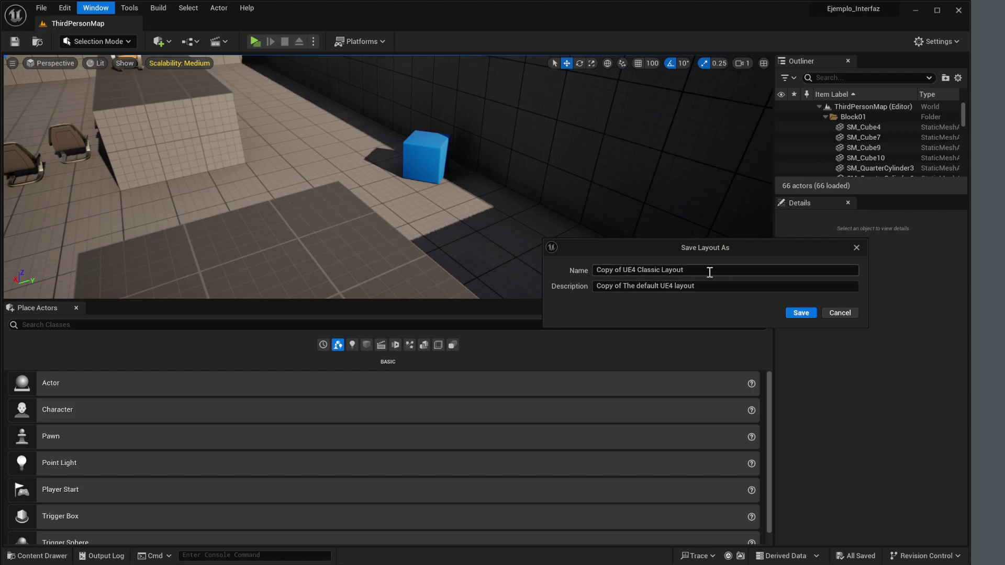
pyautogui.write('456')
pyautogui.moveTo(697, 287); pyautogui.dragTo(688, 285)
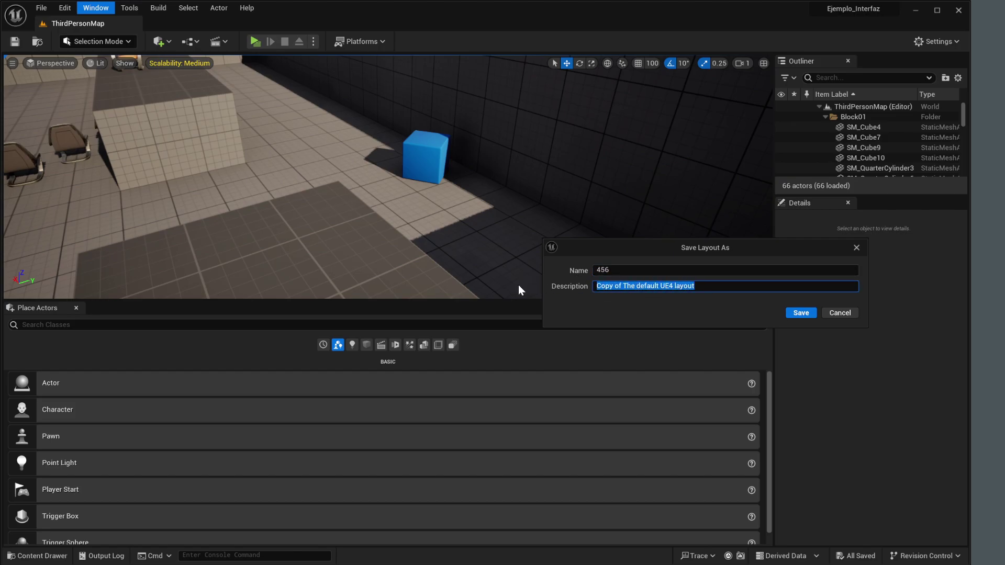
pyautogui.write('el bakanoso')
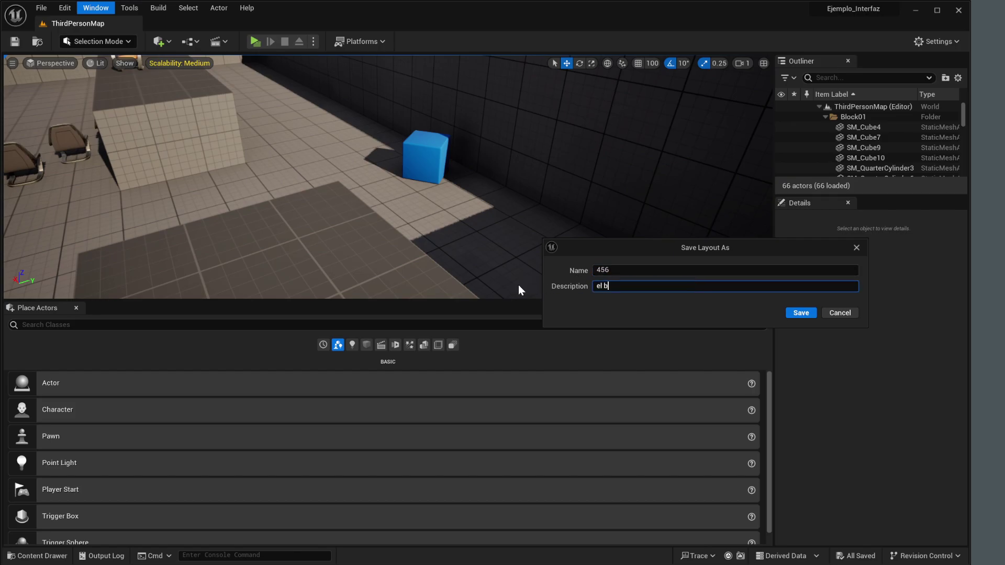
pyautogui.click(800, 313)
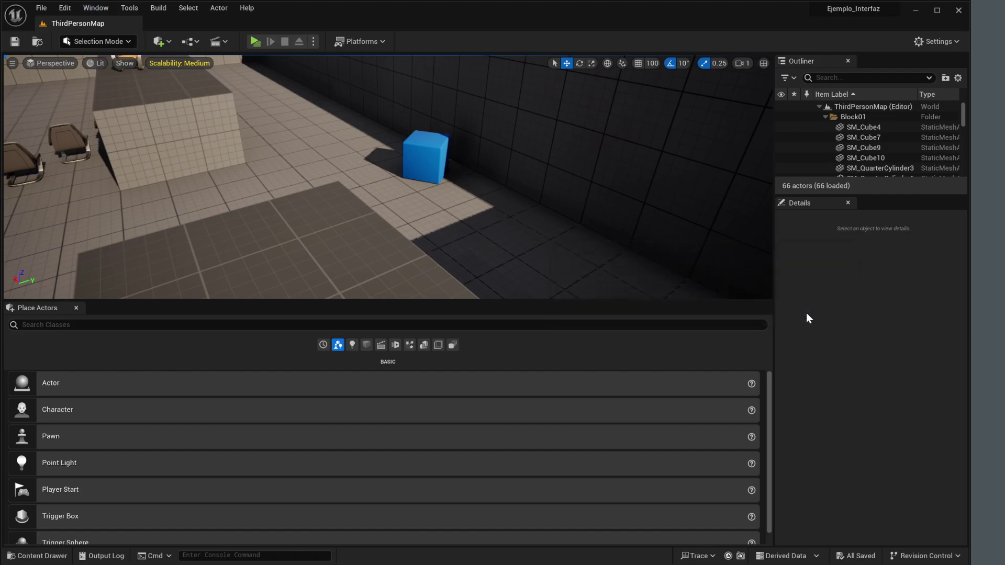
# Look up the saved layout 456 among the loadable user layouts without loading it.
pyautogui.click(96, 8)
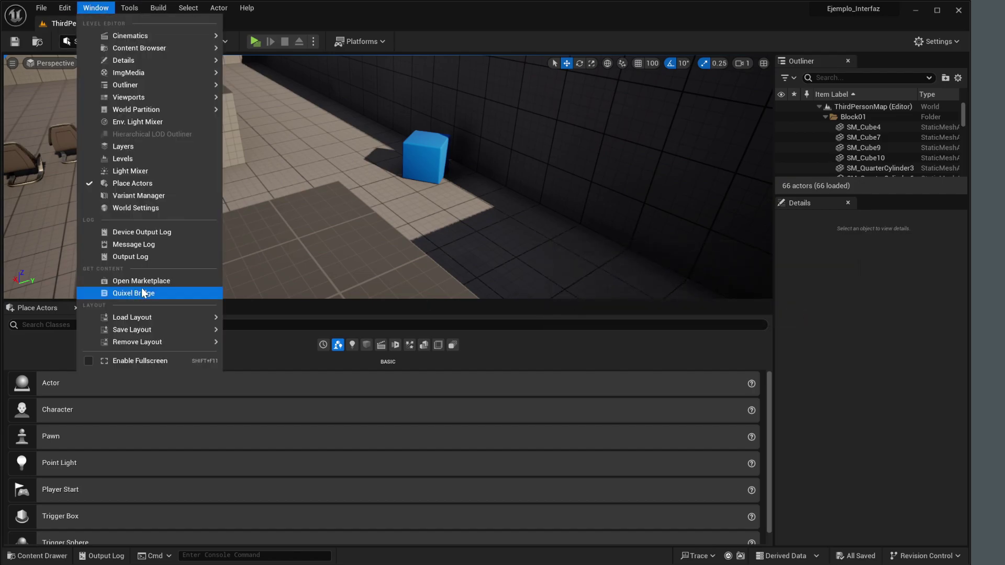
pyautogui.moveTo(151, 314)
pyautogui.moveTo(249, 371)
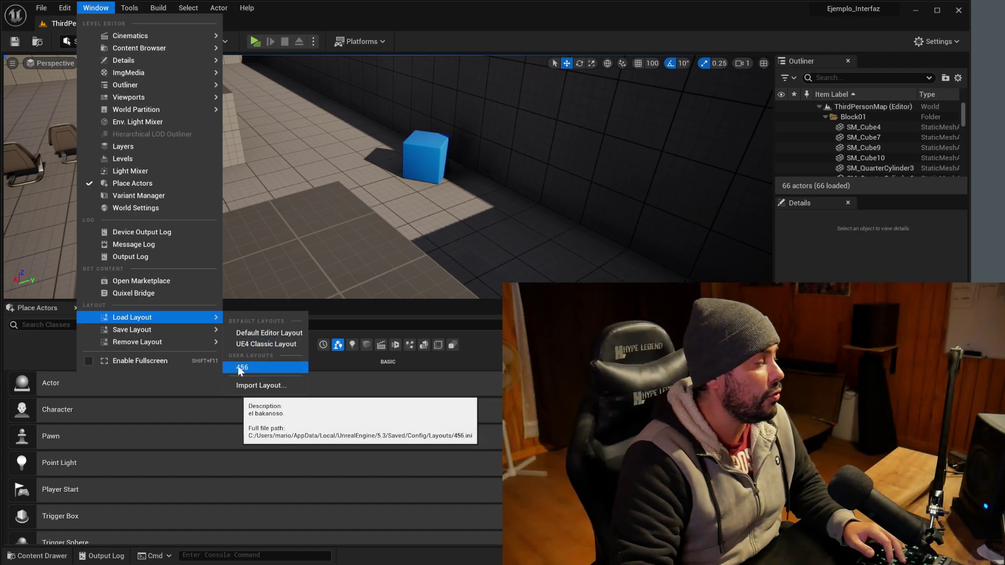
pyautogui.click(277, 273)
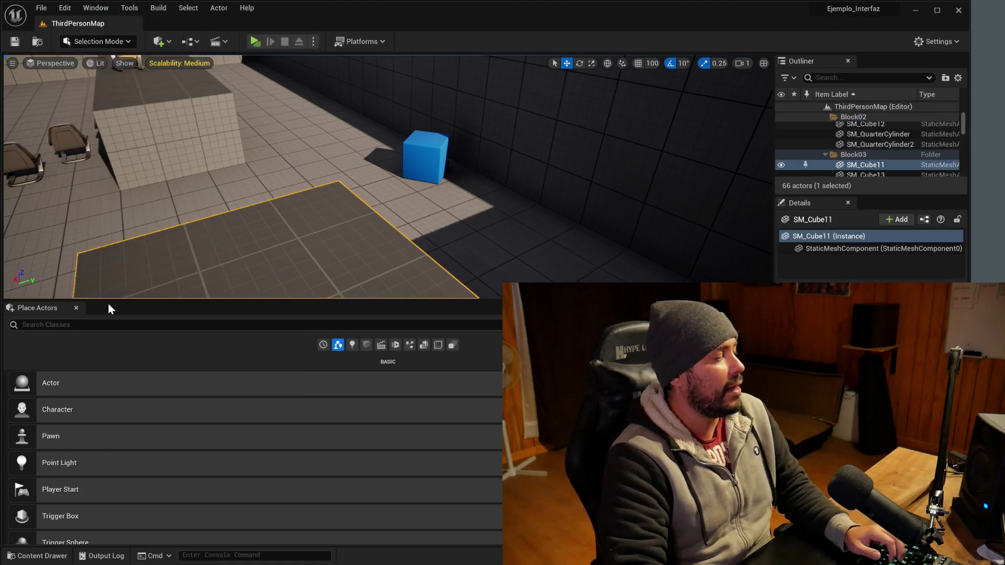
# Close the Place Actors panel and dock Details as a tab beside the Outliner, keeping the Outliner in front.
pyautogui.click(76, 308)
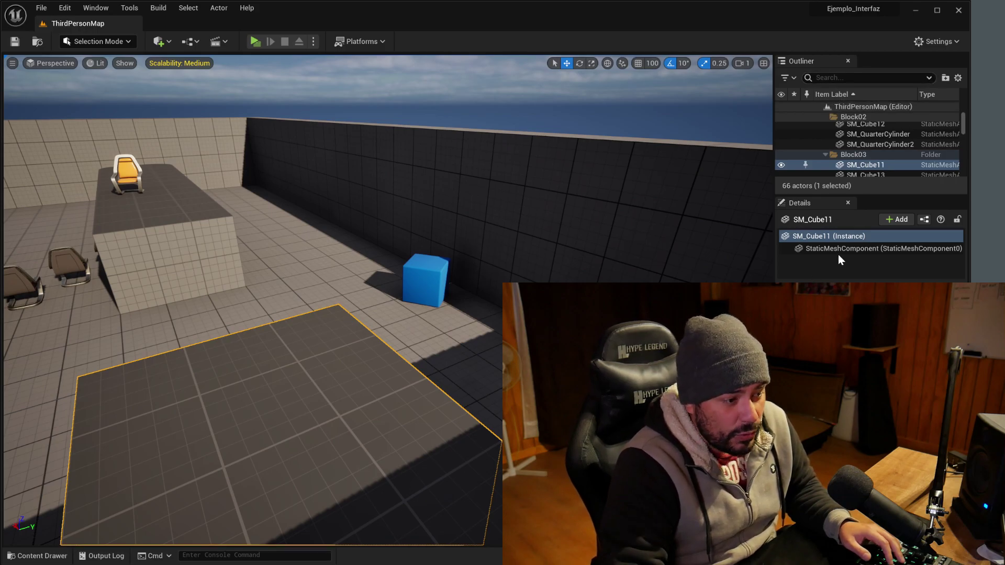
pyautogui.moveTo(821, 206); pyautogui.dragTo(877, 64)
pyautogui.click(825, 59)
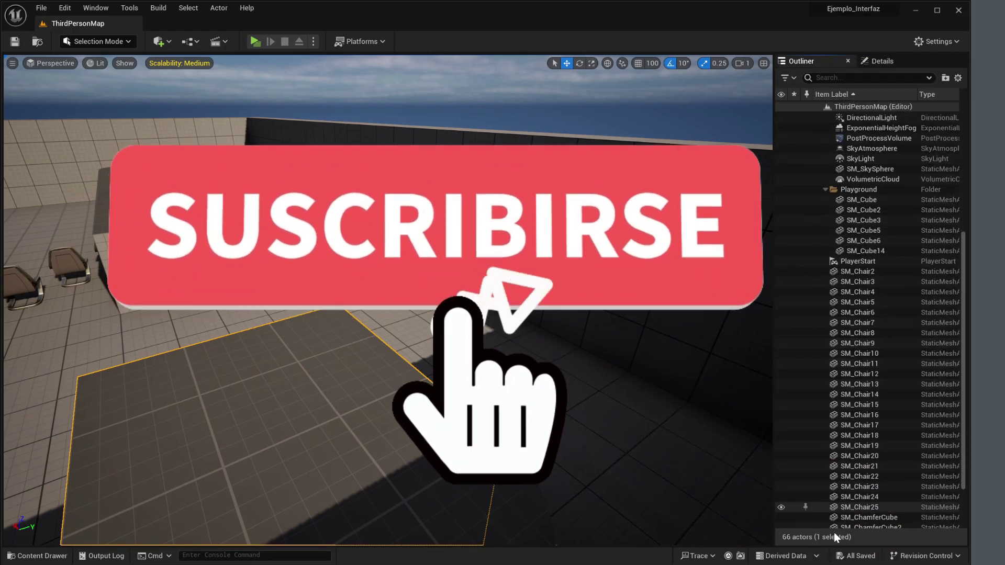
# Select the boundary wall SM_Cube3 in the Outliner and display its details.
pyautogui.scroll(3, 840, 336)
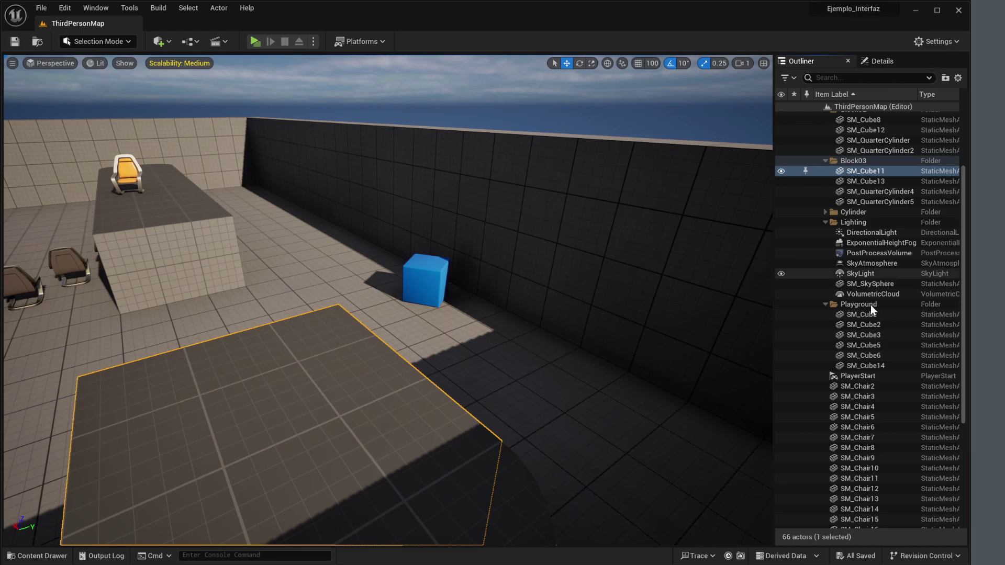
pyautogui.click(869, 334)
pyautogui.click(884, 62)
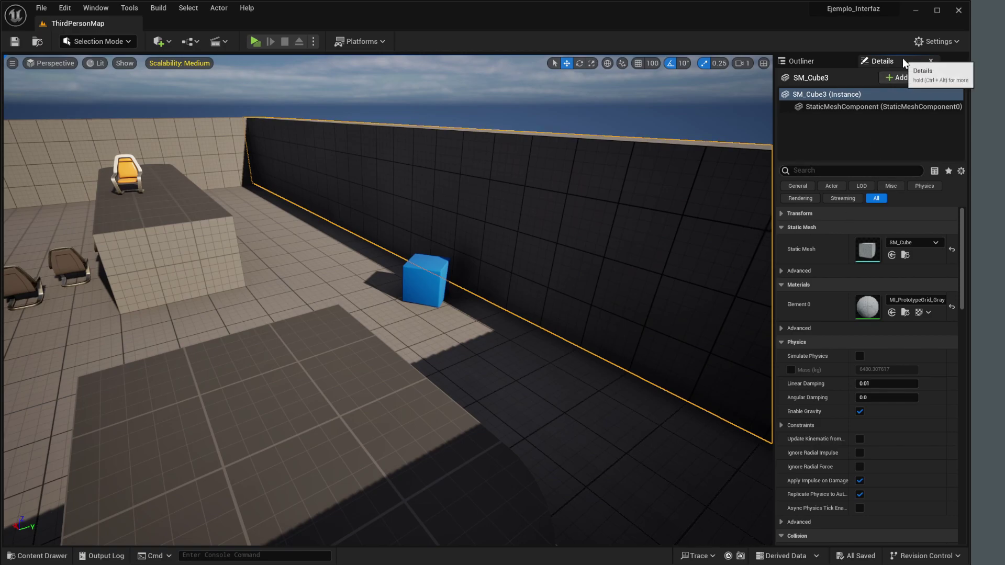
# Open World Settings and dock it as a tab beside Details.
pyautogui.click(105, 7)
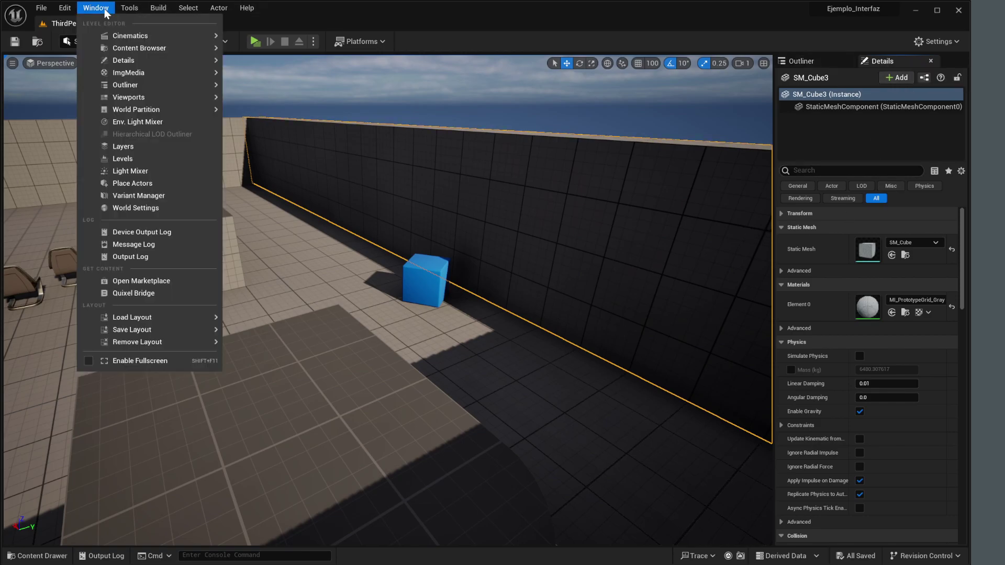
pyautogui.click(134, 210)
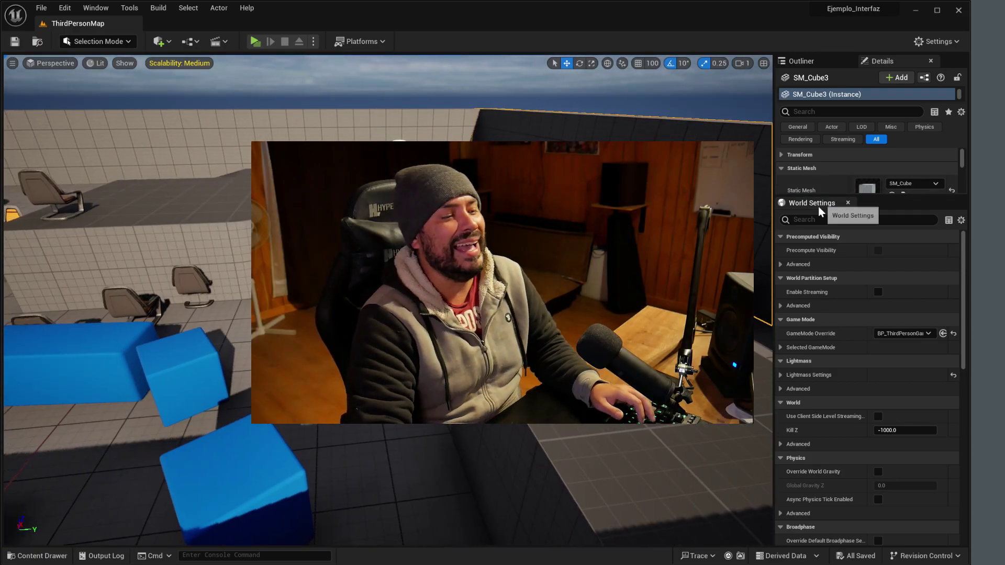
pyautogui.moveTo(817, 208); pyautogui.dragTo(903, 63)
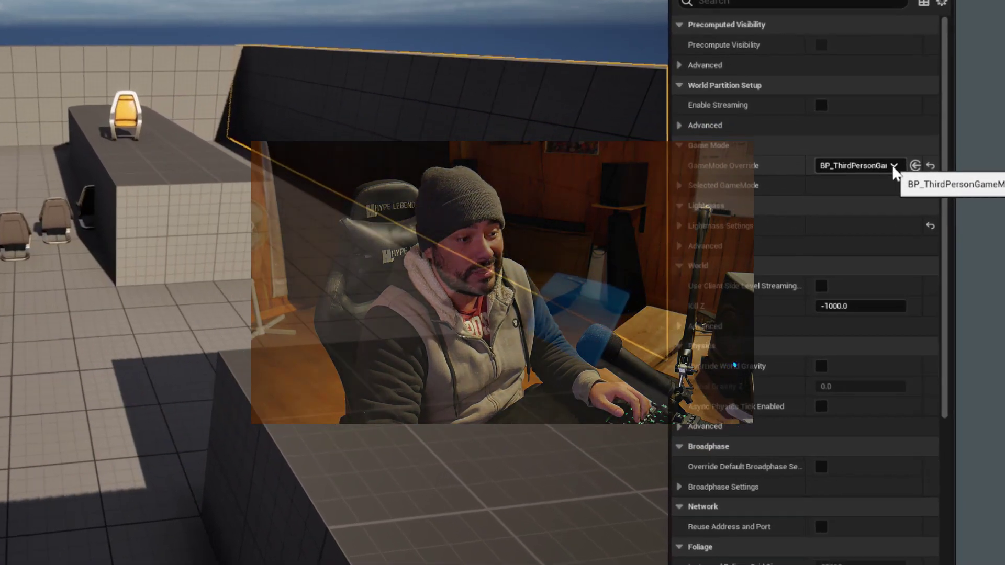
# Examine the available GameMode Override options in World Settings and leave the selection as it is.
pyautogui.click(927, 192)
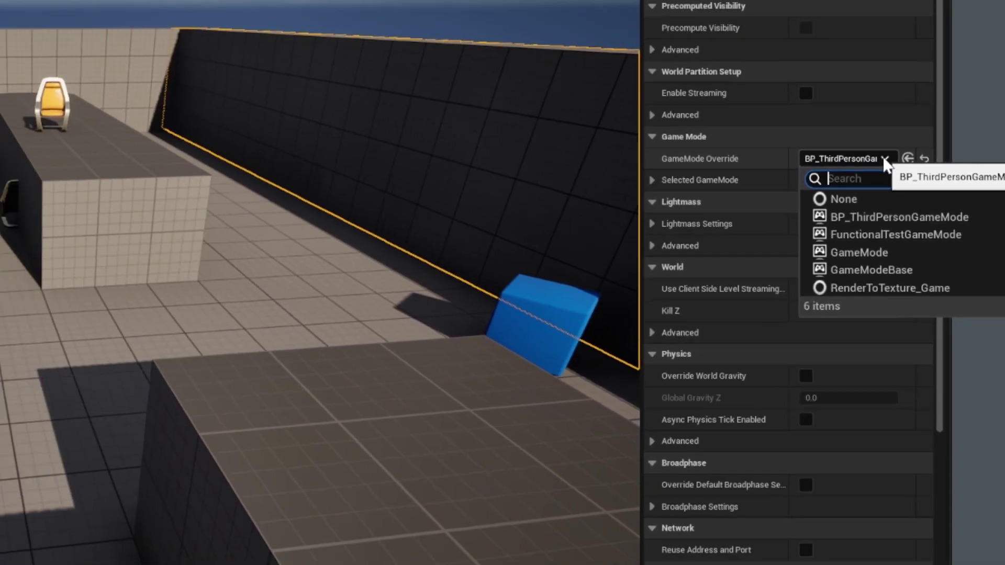
pyautogui.click(883, 158)
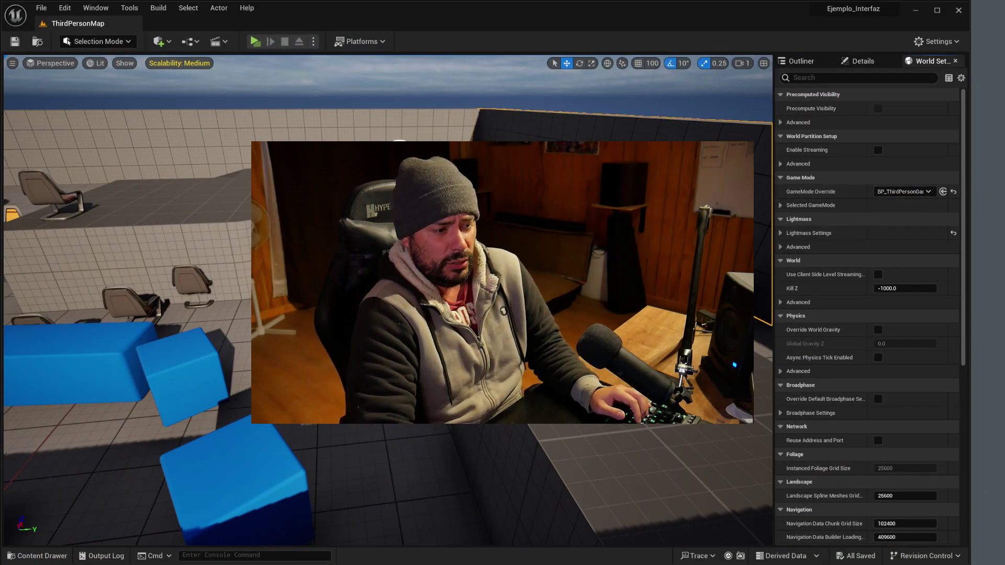
pyautogui.click(904, 193)
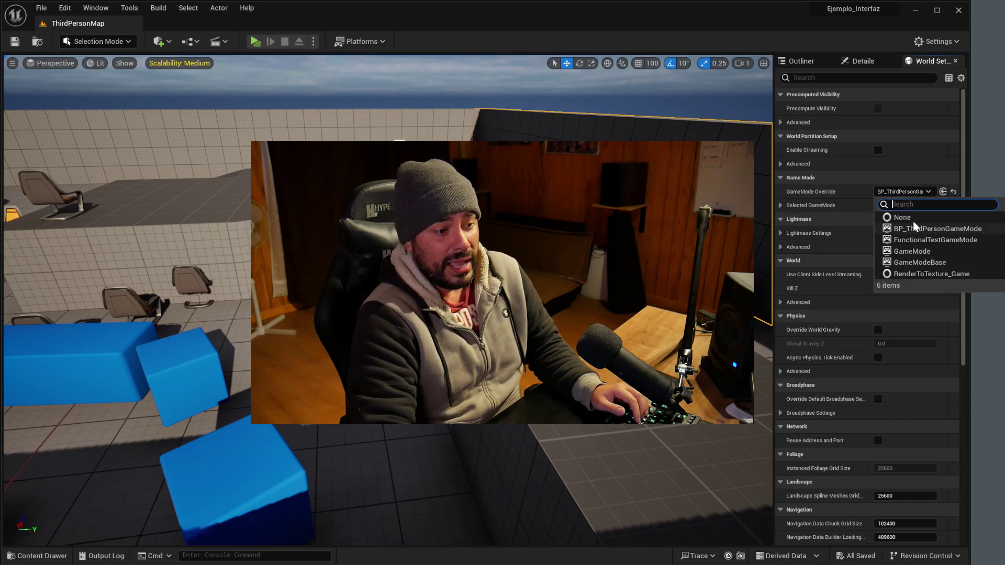
pyautogui.click(907, 199)
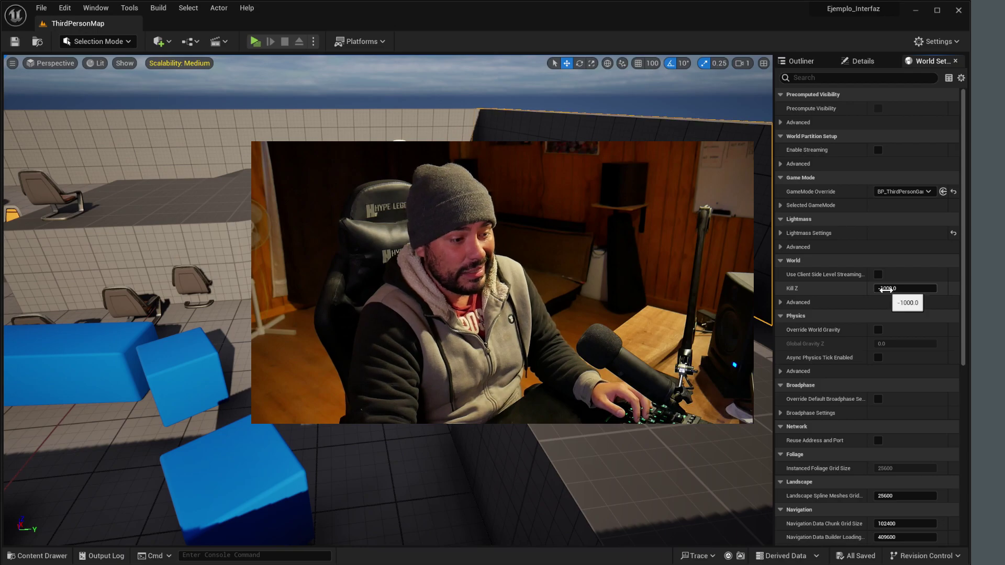
# Delete the selected dark boundary wall, opening that edge of the level, and open the Kill Z value for editing in World Settings.
pyautogui.click(885, 289)
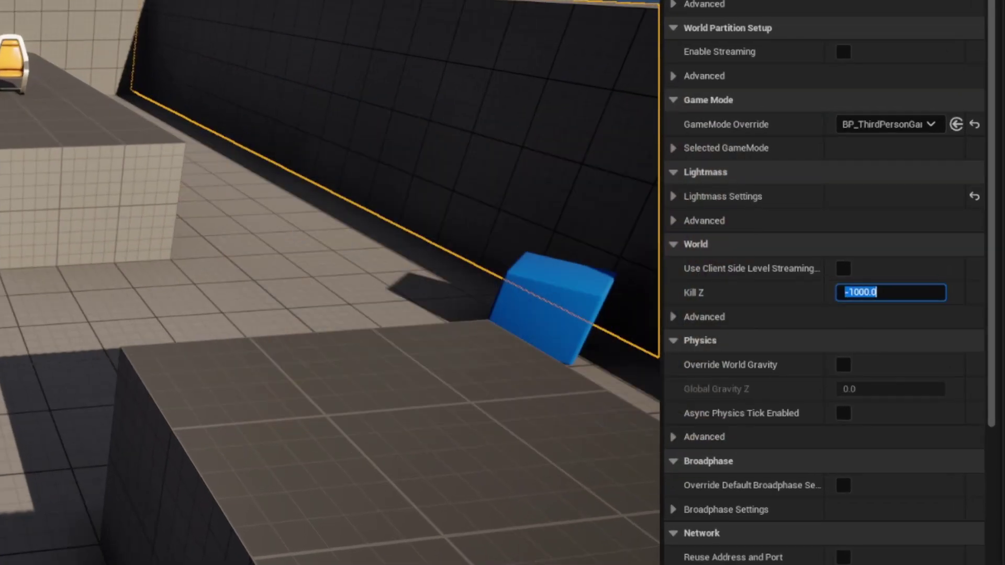
pyautogui.press('Return')
pyautogui.click(379, 137)
pyautogui.press('Delete')
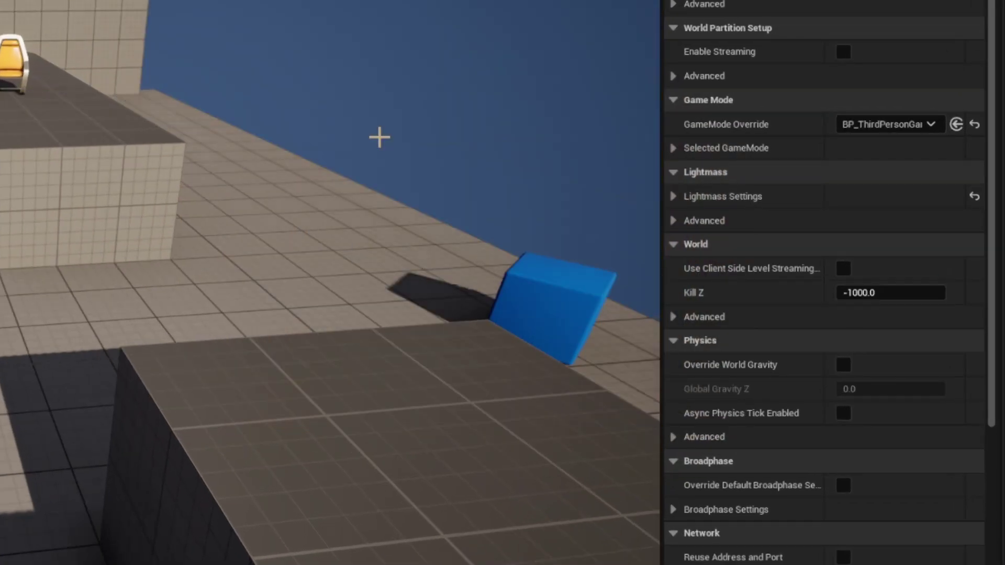
pyautogui.press('w')
pyautogui.moveTo(379, 137); pyautogui.dragTo(500, 157, button='right')
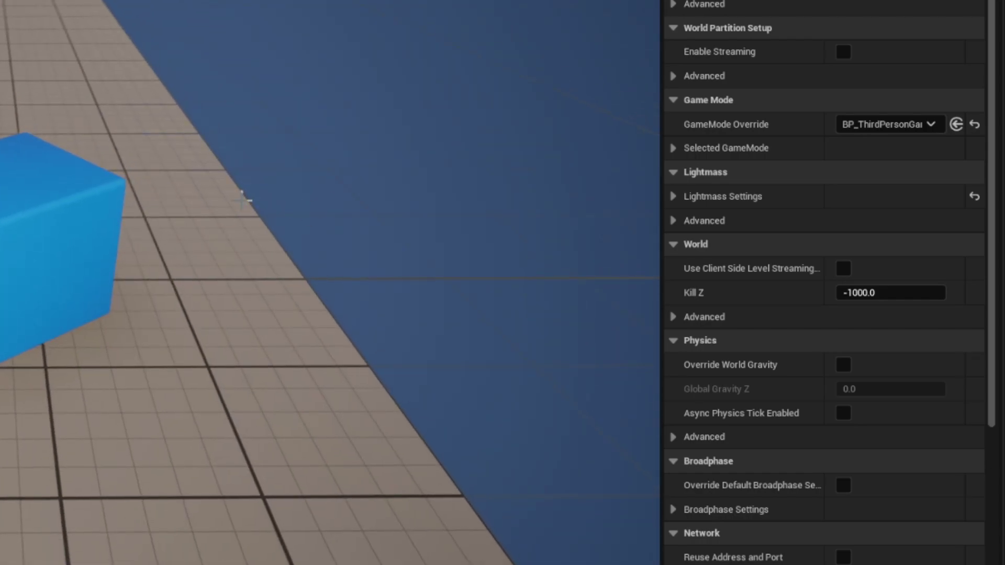
pyautogui.click(853, 291)
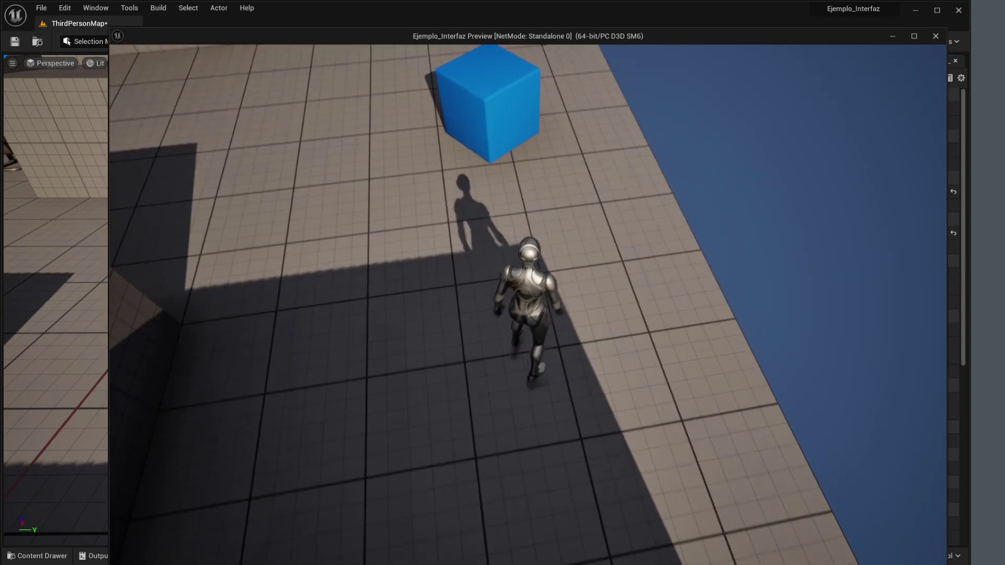
# Play-test the level, running the character into the blue cube to push it off the open edge.
pyautogui.press('w')
pyautogui.press('a')
pyautogui.press('d')
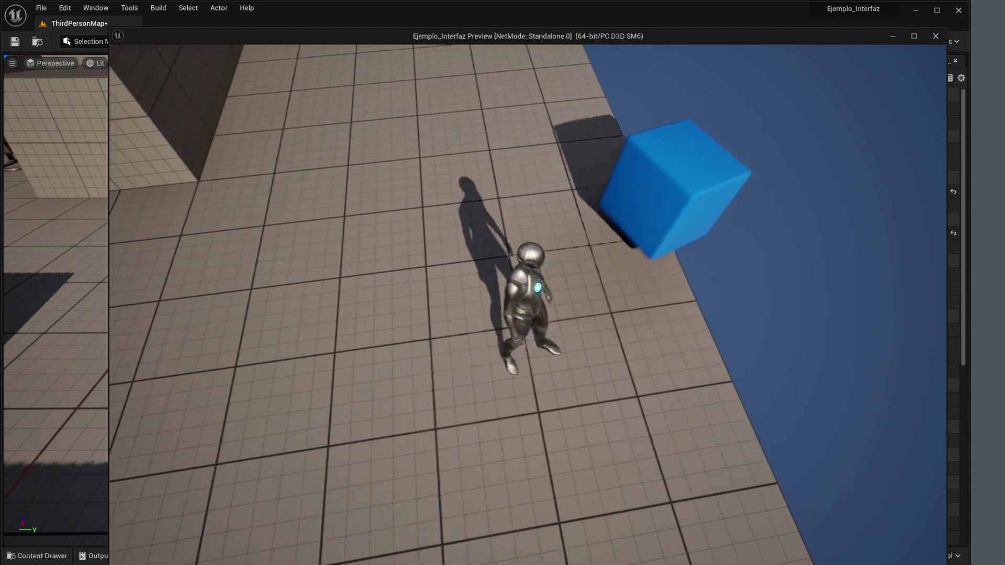
pyautogui.press('d')
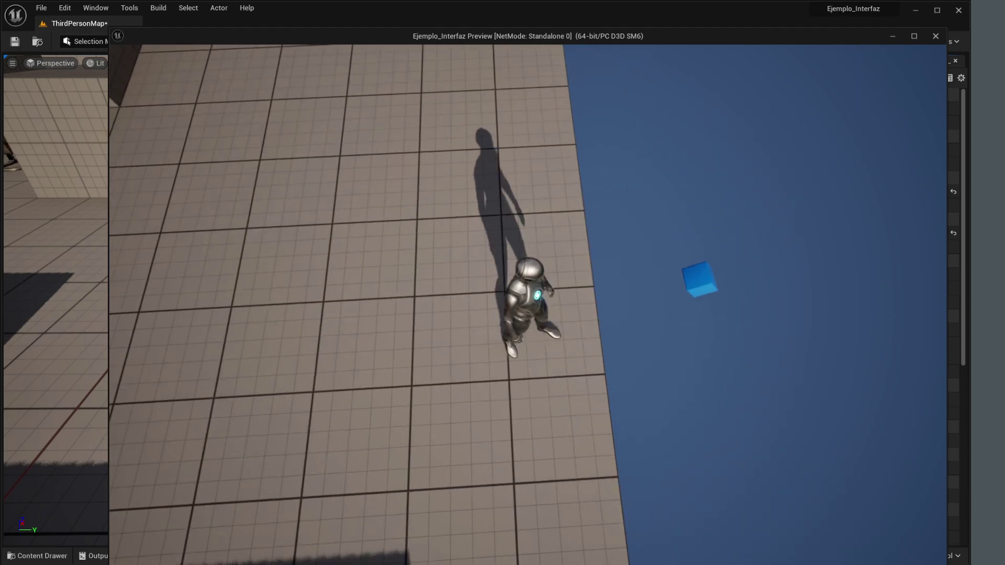
pyautogui.press('d')
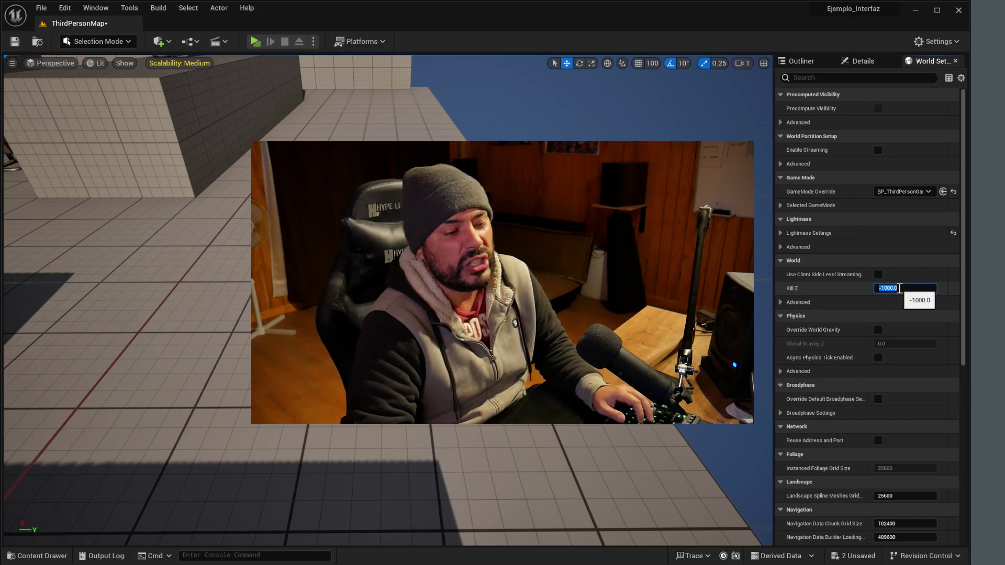
# Try clearing the Kill Z value in World Settings and undo the change.
pyautogui.press('BackSpace')
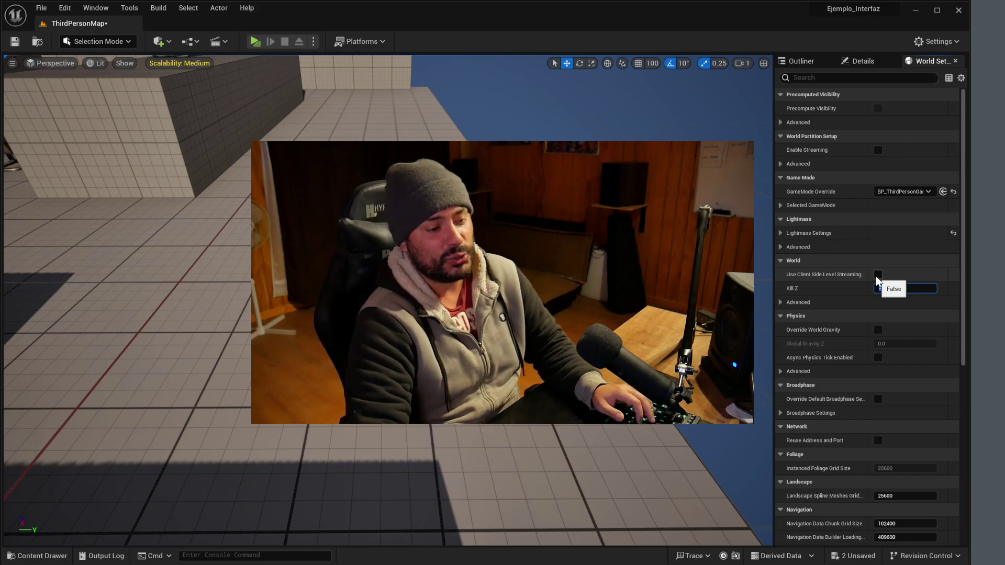
pyautogui.hotkey('ctrl', 'z')
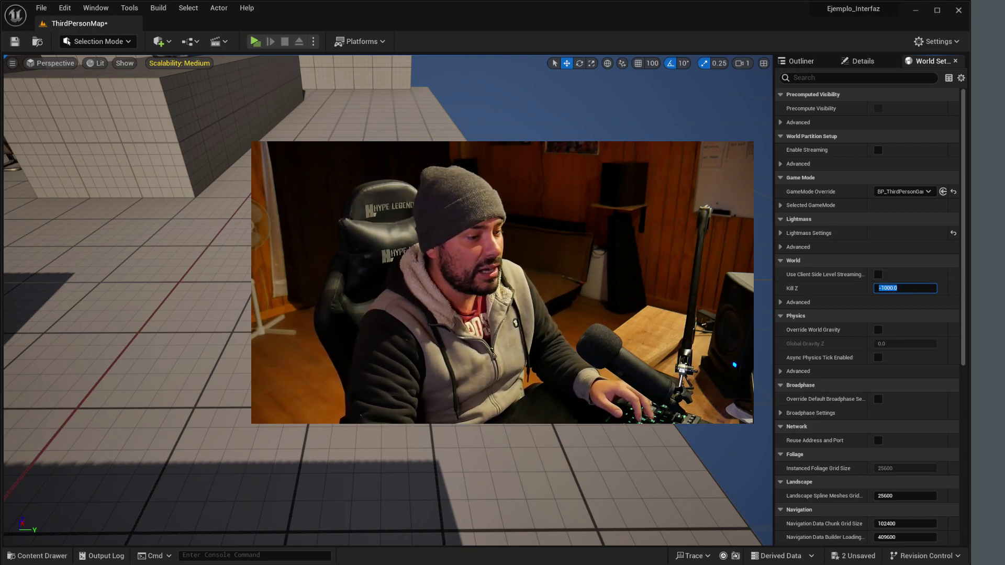
pyautogui.press('a')
pyautogui.moveTo(575, 261); pyautogui.dragTo(575, 261, button='right')
pyautogui.press('w')
pyautogui.press('e')
pyautogui.press('s')
pyautogui.moveTo(159, 377); pyautogui.dragTo(160, 377, button='right')
pyautogui.press('a')
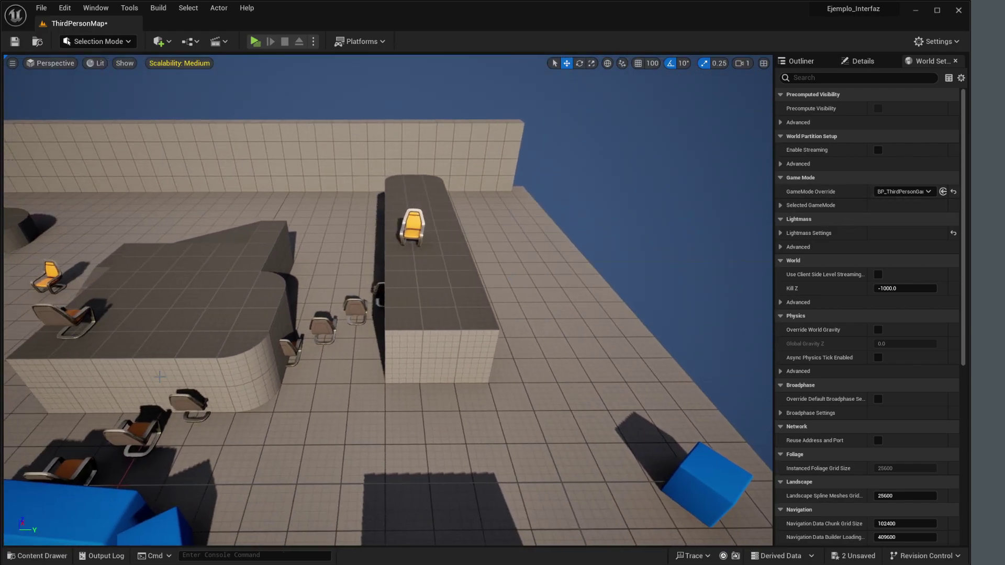
# Add the First Person Blueprint content pack to the project and close the content dialog.
pyautogui.hotkey('ctrl', 'space')
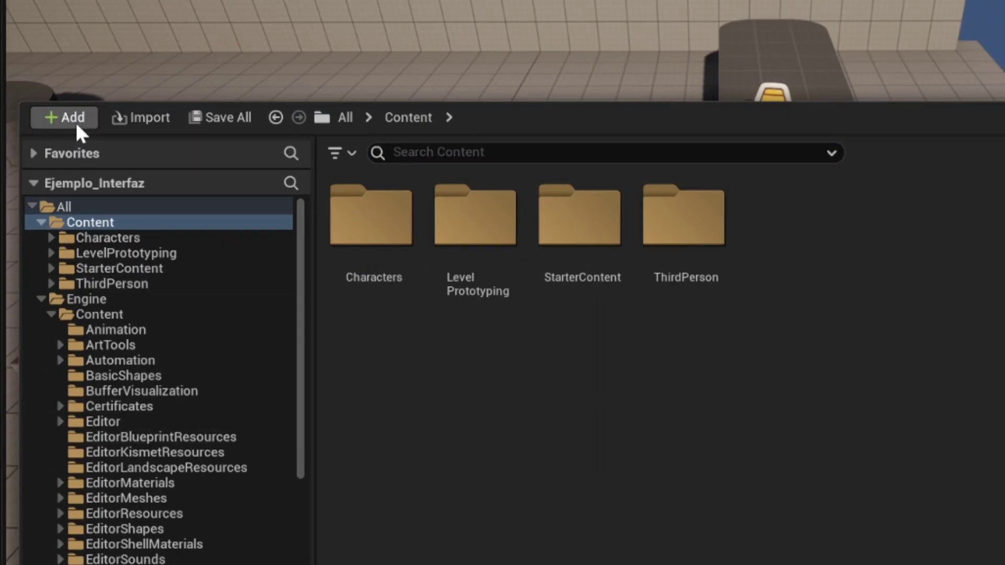
pyautogui.click(74, 119)
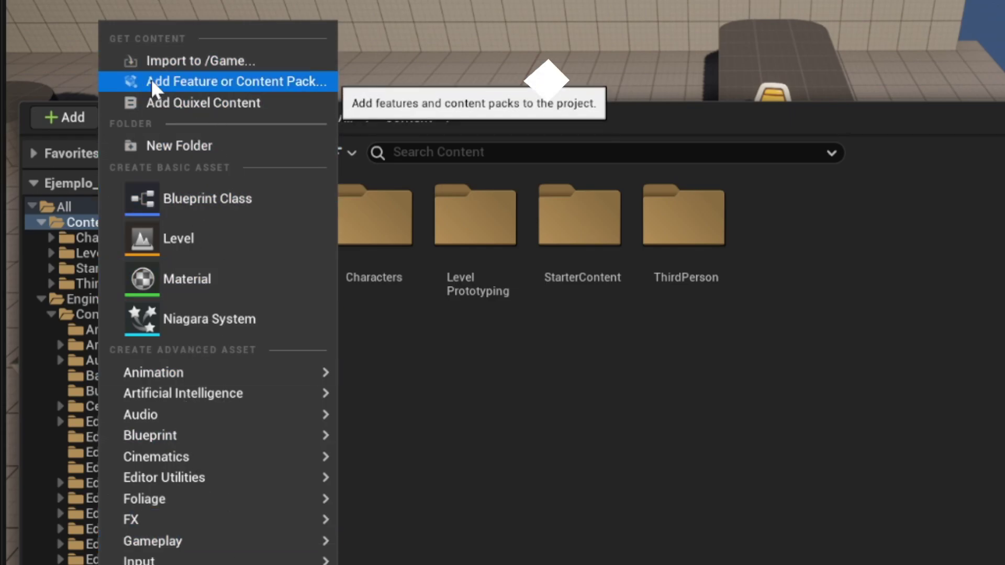
pyautogui.click(258, 83)
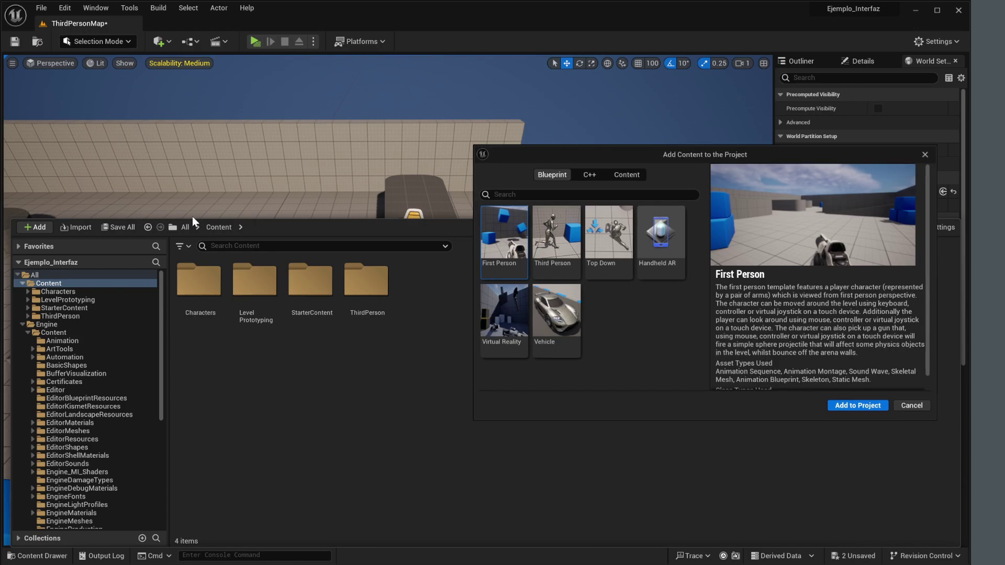
pyautogui.click(602, 238)
pyautogui.click(497, 235)
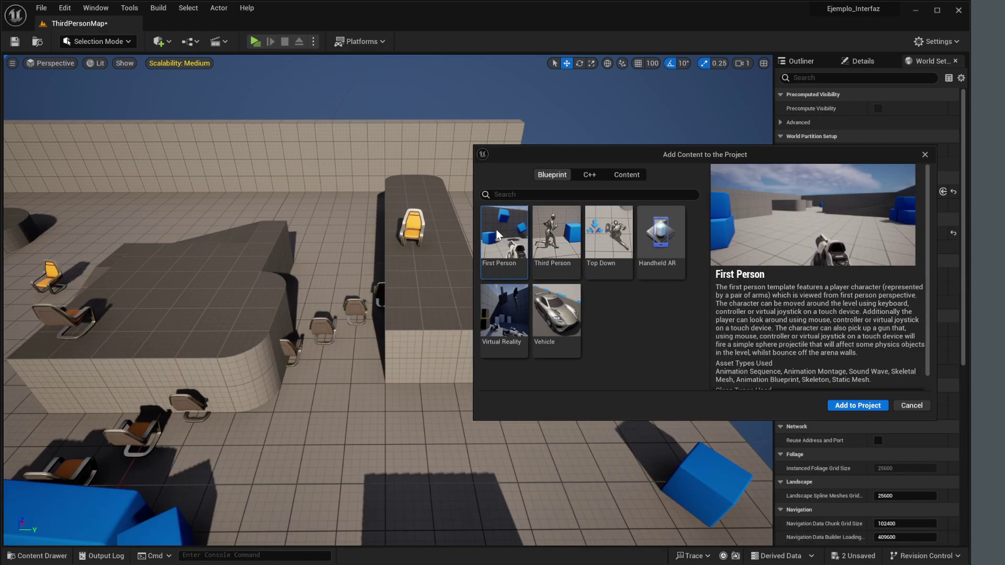
pyautogui.click(864, 405)
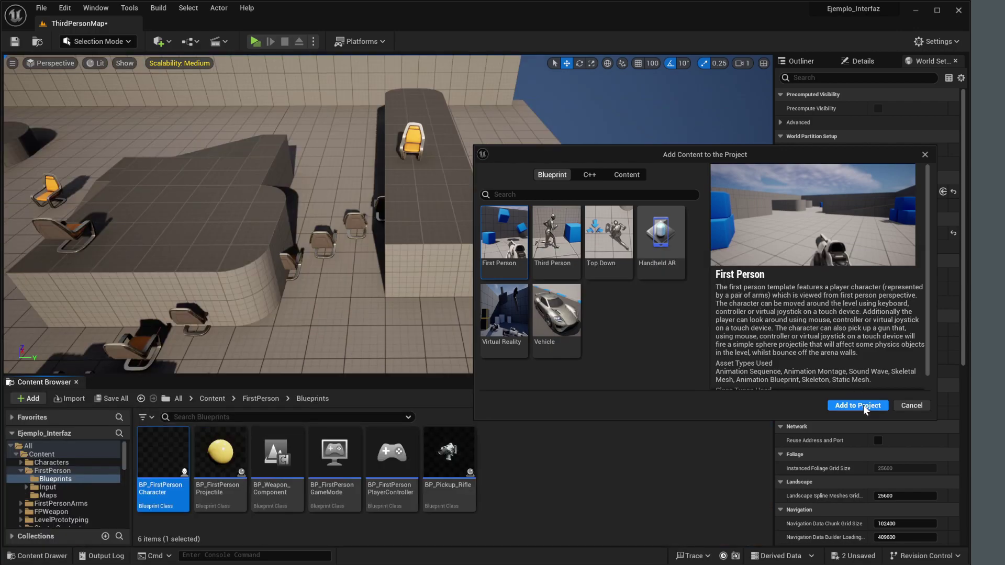
pyautogui.click(910, 406)
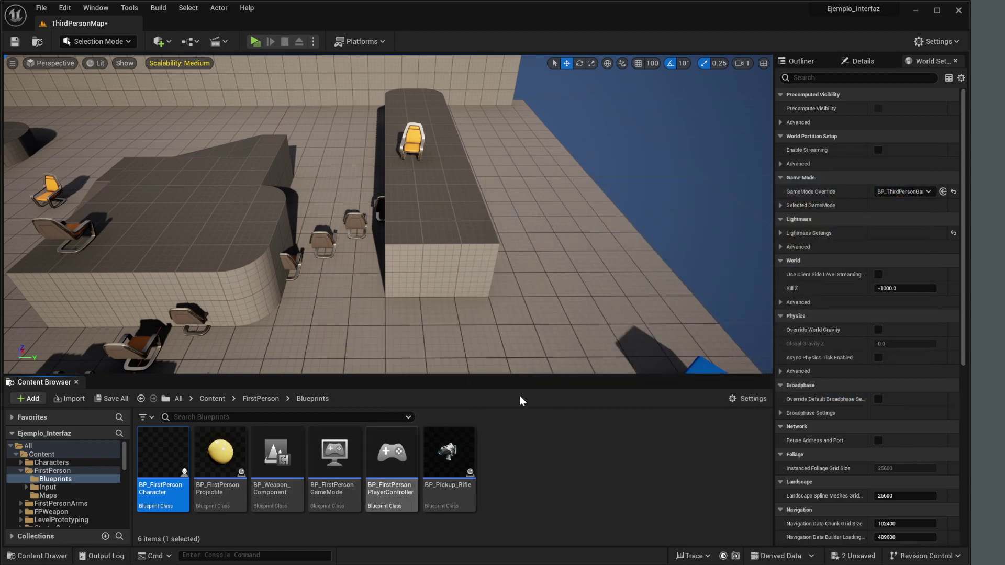
# Set the GameMode Override to BP_FirstPersonGameMode and close the Content Browser.
pyautogui.click(896, 195)
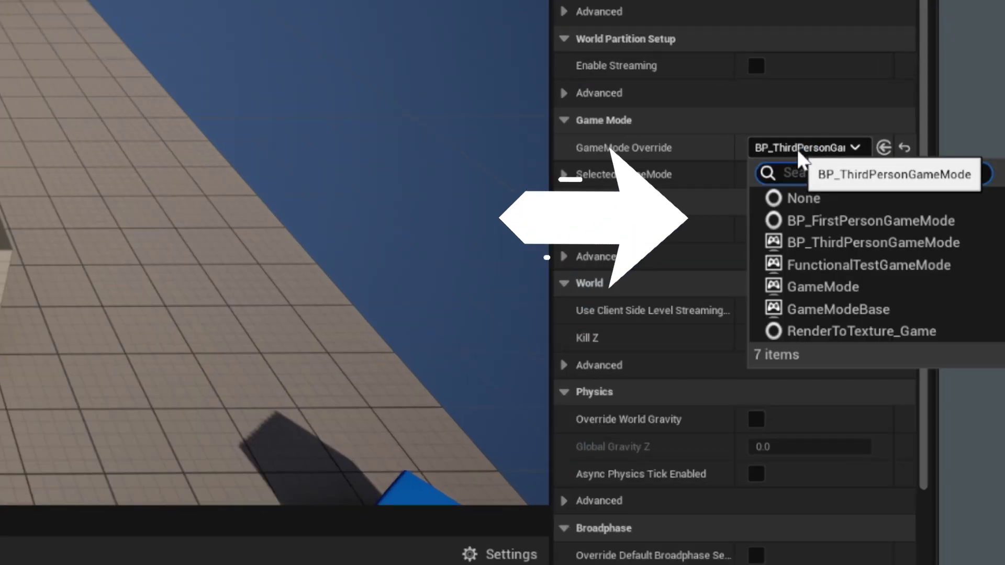
pyautogui.click(822, 148)
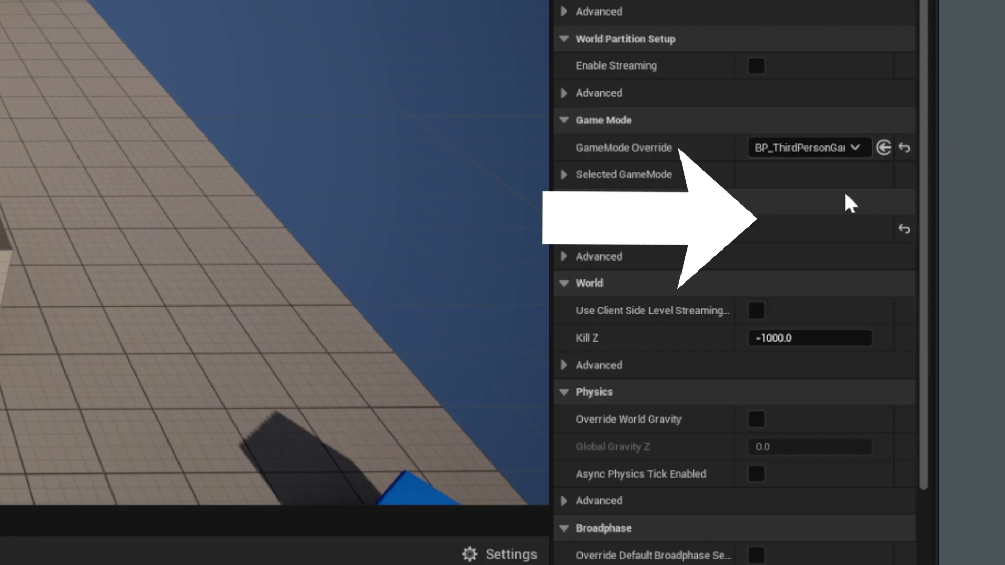
pyautogui.click(841, 148)
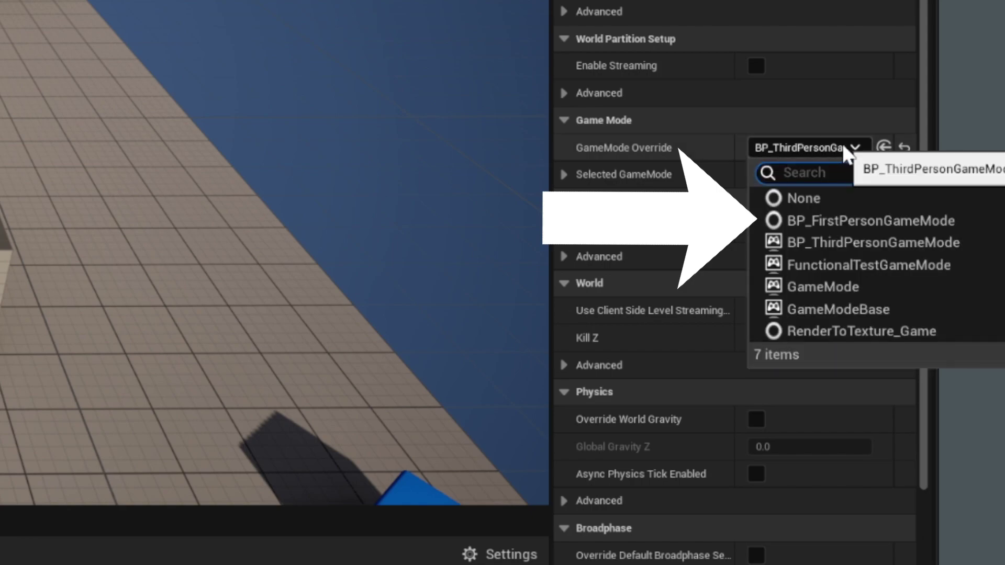
pyautogui.click(854, 217)
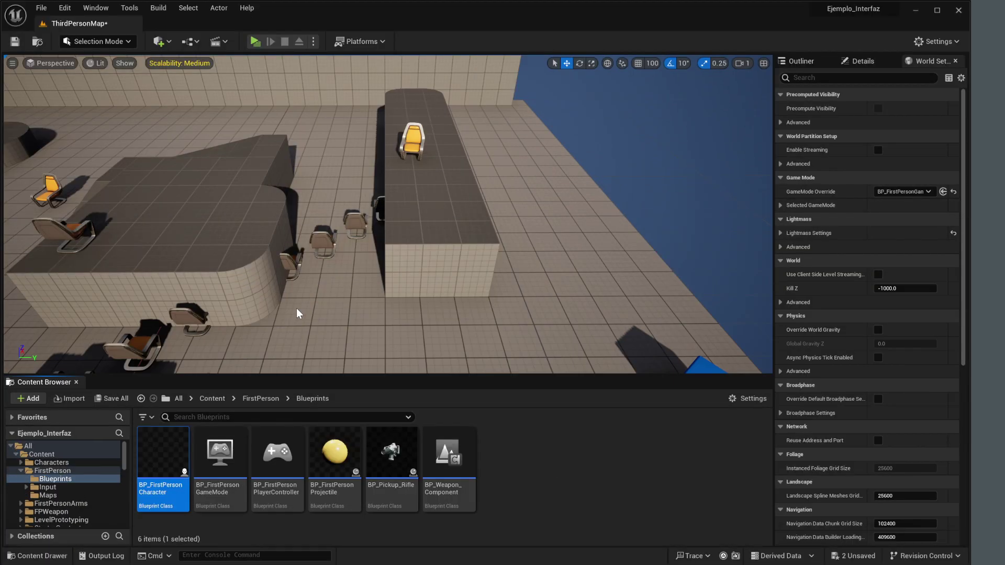
pyautogui.click(76, 381)
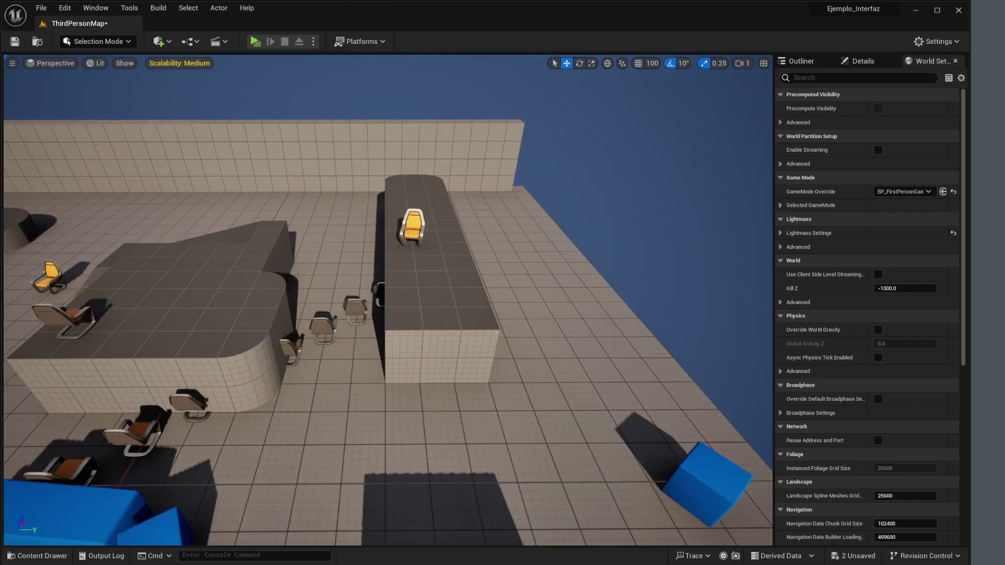
# Play-test the level from the chair area in first person, walk around, and end the session.
pyautogui.press('a')
pyautogui.press('w')
pyautogui.moveTo(314, 251); pyautogui.dragTo(314, 251, button='right')
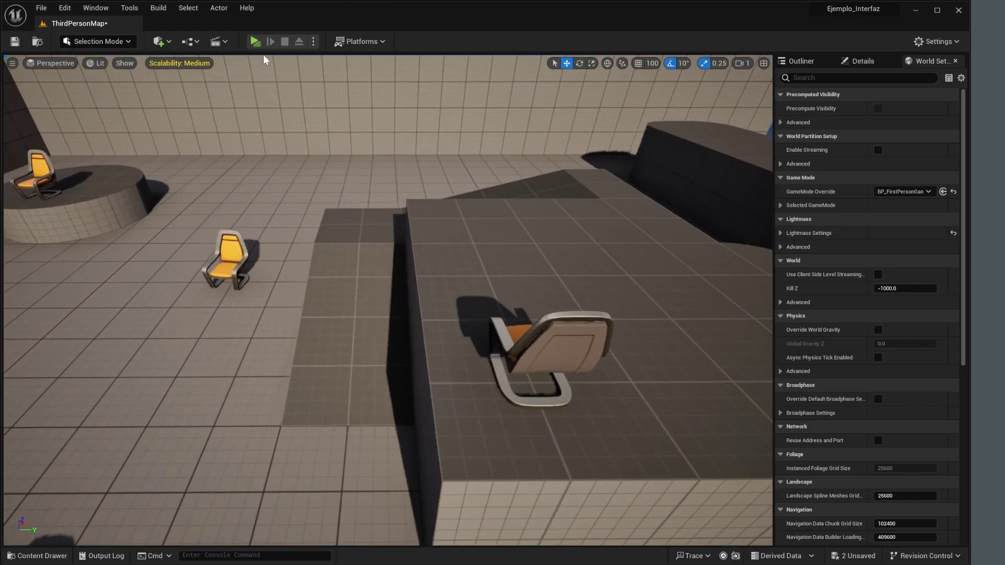
pyautogui.click(253, 42)
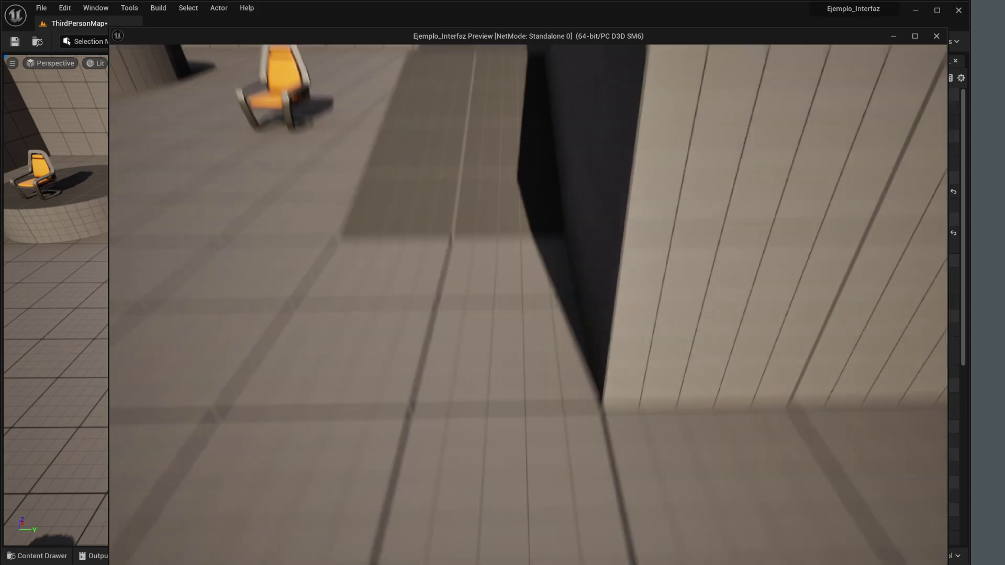
pyautogui.press('w')
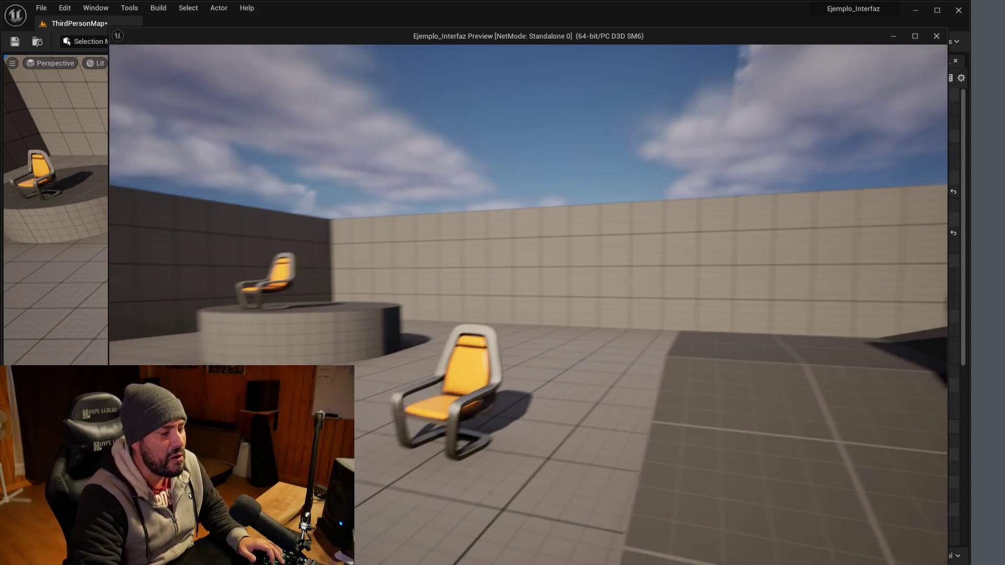
pyautogui.press('w')
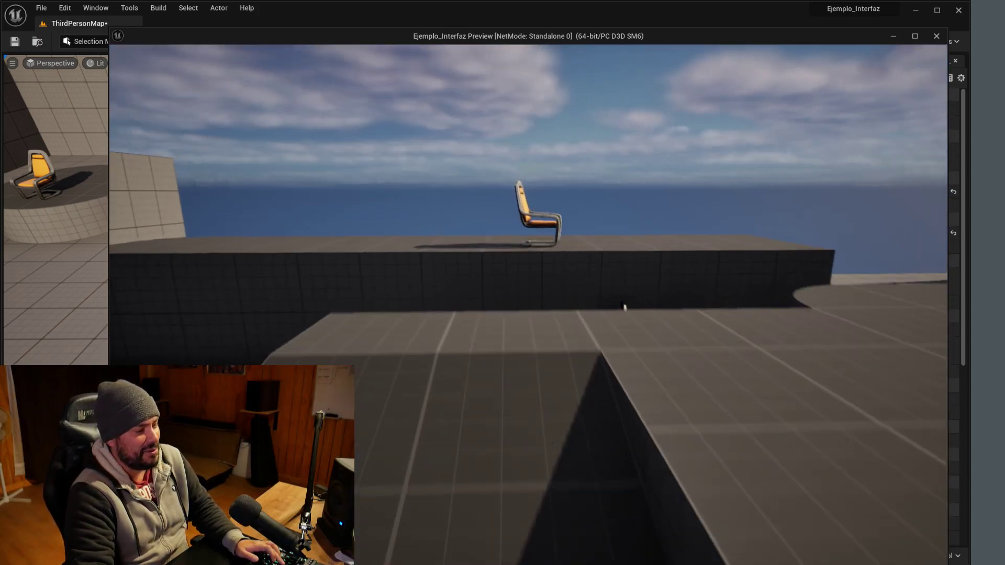
pyautogui.press('s')
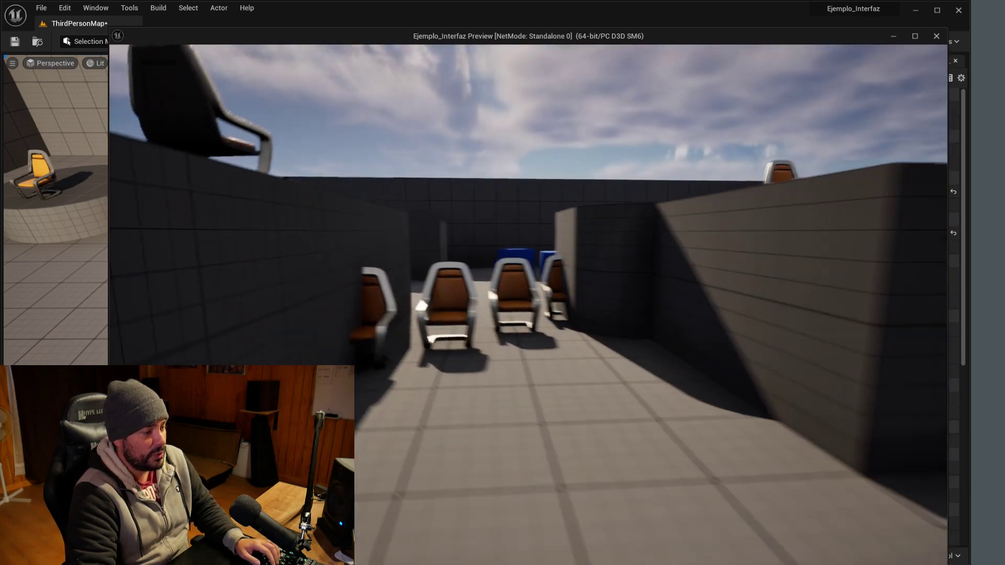
pyautogui.press('s')
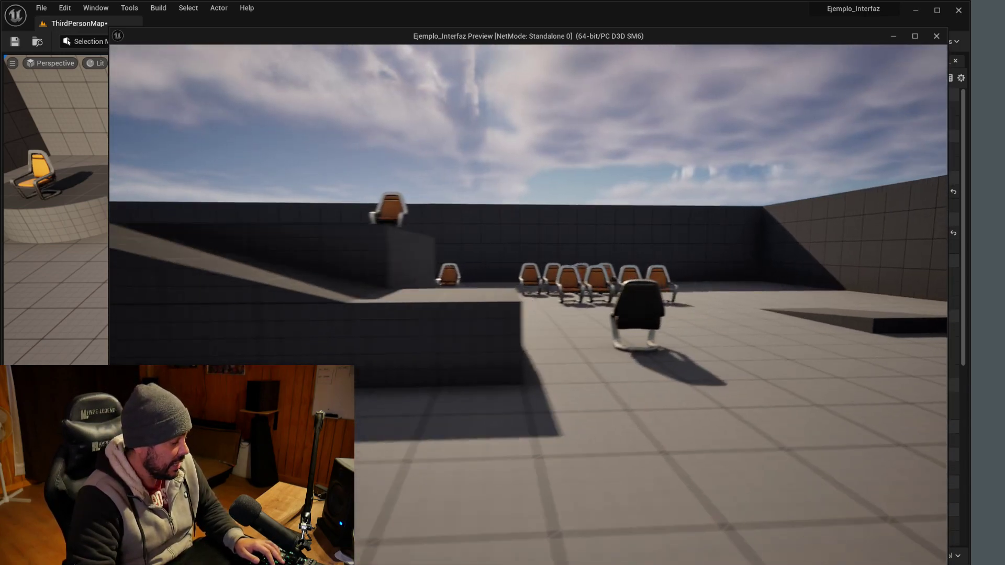
pyautogui.press('Escape')
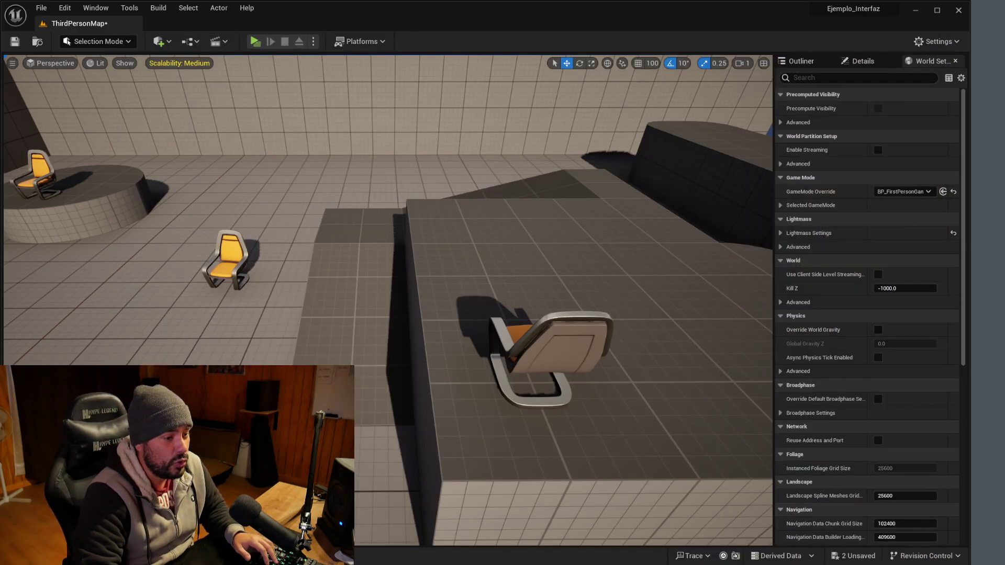
# Set the GameMode Override to BP_ThirdPersonGameMode and play-test the level briefly with the third-person character.
pyautogui.click(926, 191)
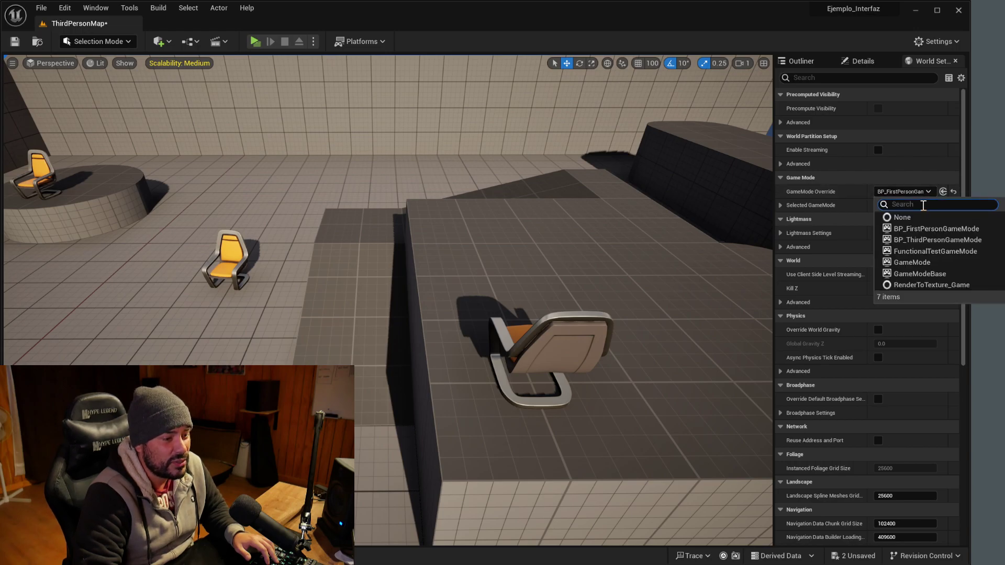
pyautogui.click(922, 239)
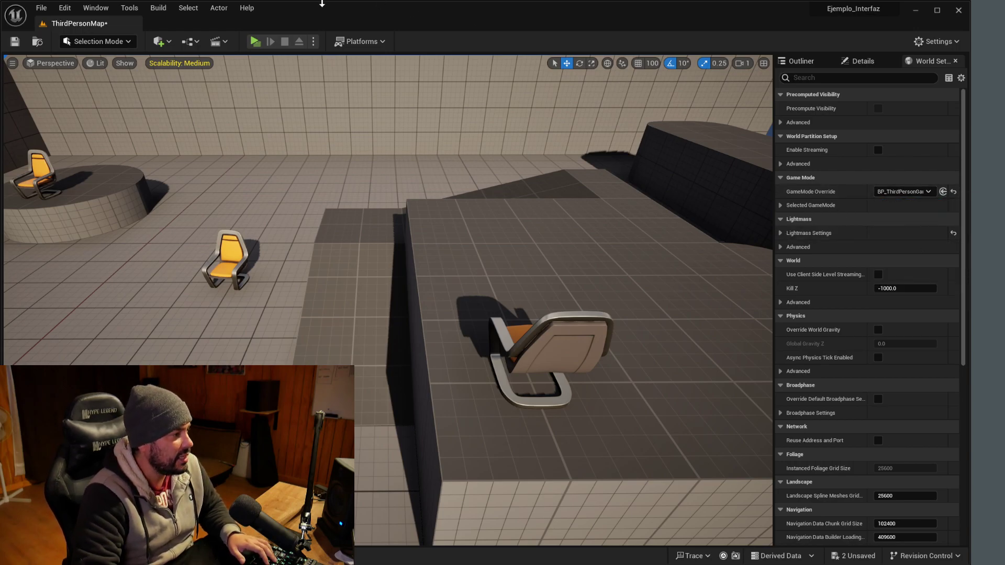
pyautogui.click(270, 42)
pyautogui.press('s')
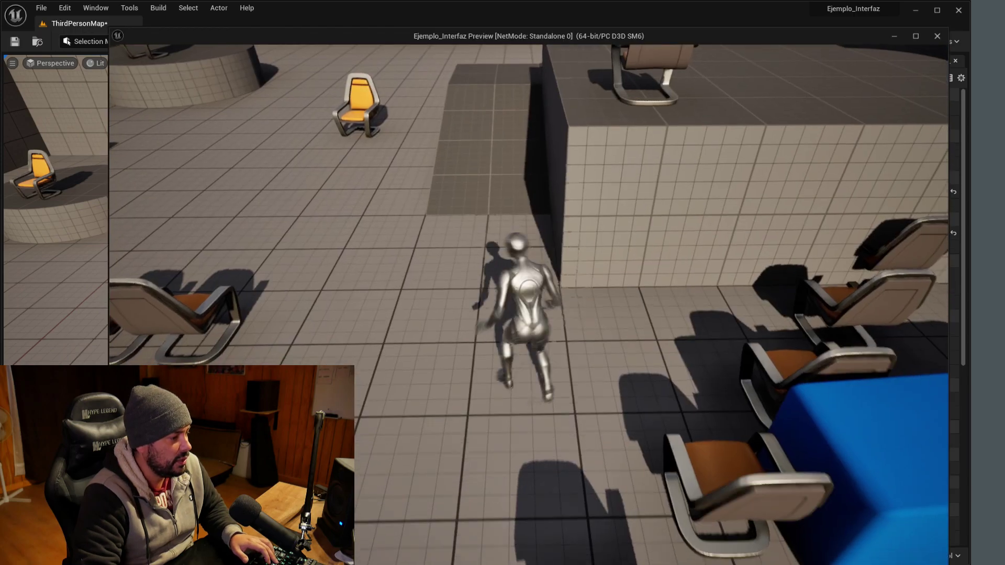
pyautogui.press('a')
pyautogui.press('w')
pyautogui.press('d')
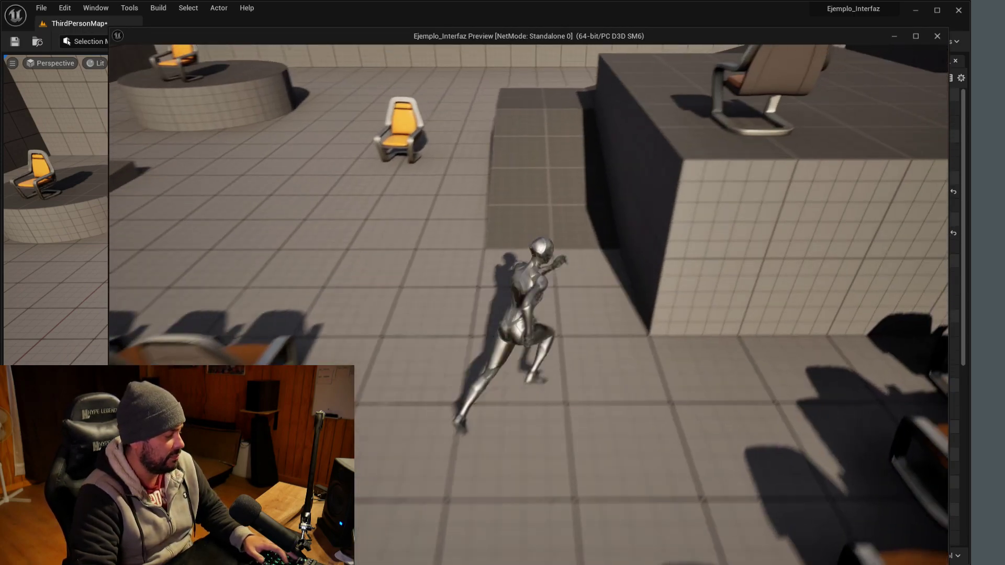
pyautogui.press('Escape')
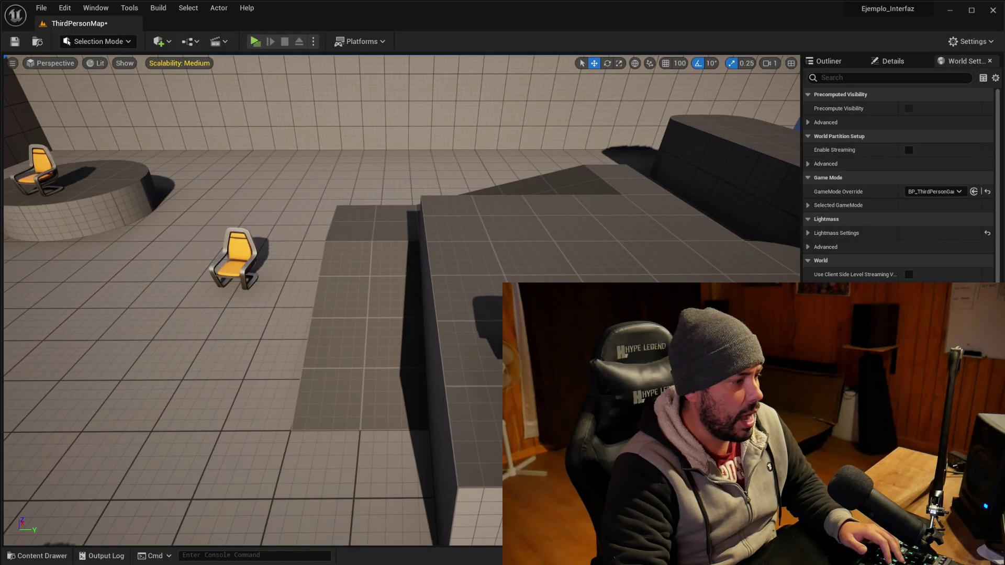
# Select the large raised block beside the ramp and switch the viewport to immersive full-screen display.
pyautogui.click(537, 220)
pyautogui.press('a')
pyautogui.press('s')
pyautogui.moveTo(412, 219)
pyautogui.mouseDown(button='right')
pyautogui.moveTo(412, 211)
pyautogui.moveTo(412, 219)
pyautogui.mouseUp(button='right')
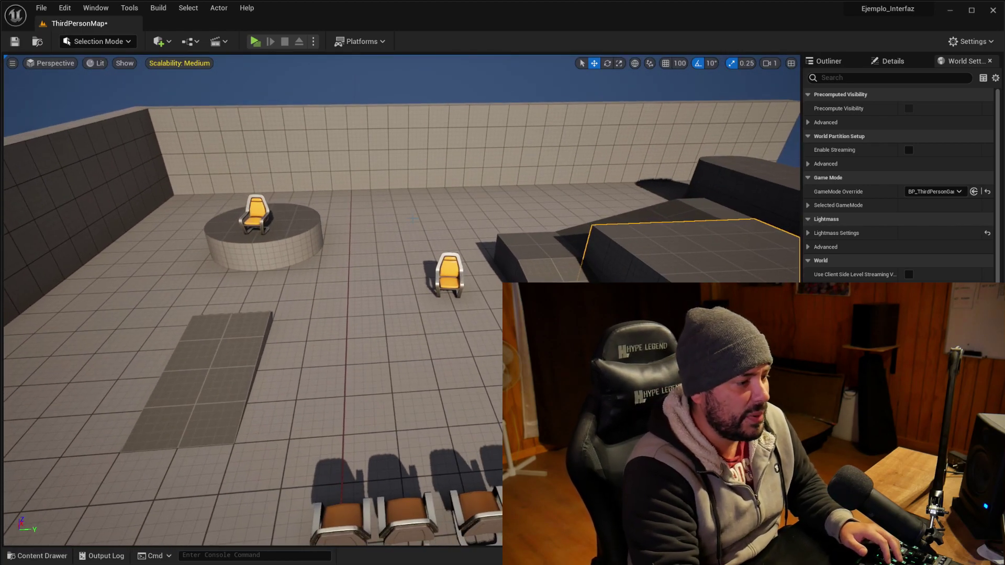
pyautogui.press('F11')
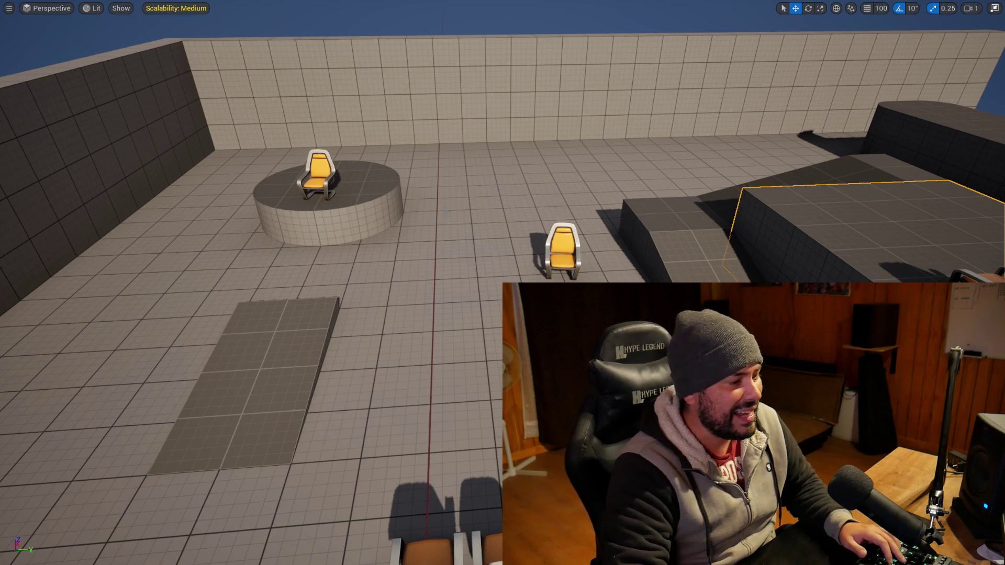
# Reposition the yellow chair near the ramp, lowering it toward the floor, and leave the immersive full-screen display.
pyautogui.moveTo(412, 220); pyautogui.dragTo(476, 220, button='right')
pyautogui.press('w')
pyautogui.press('s')
pyautogui.click(250, 366)
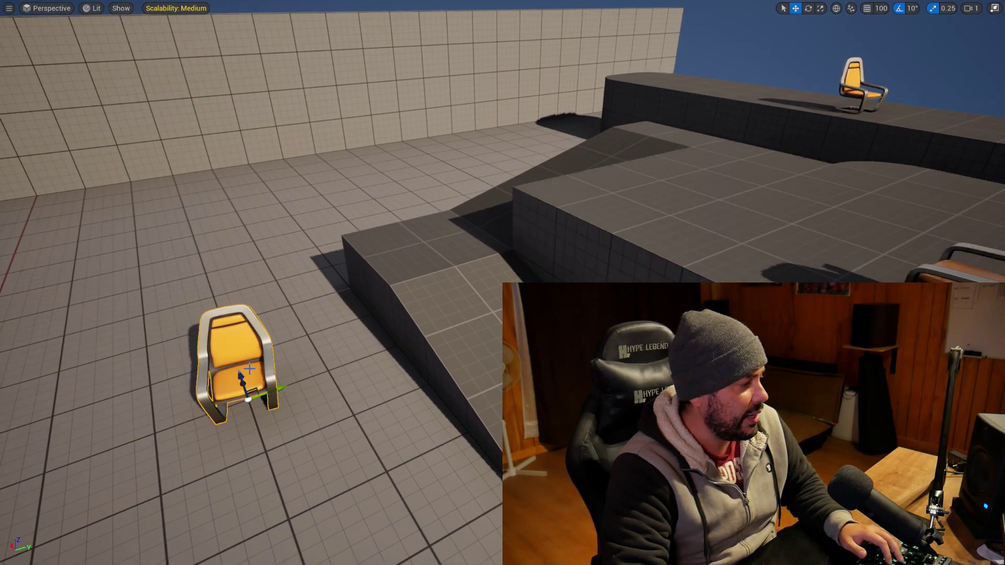
pyautogui.moveTo(246, 384); pyautogui.dragTo(202, 332)
pyautogui.moveTo(224, 366); pyautogui.dragTo(239, 301, button='right')
pyautogui.press('s')
pyautogui.press('d')
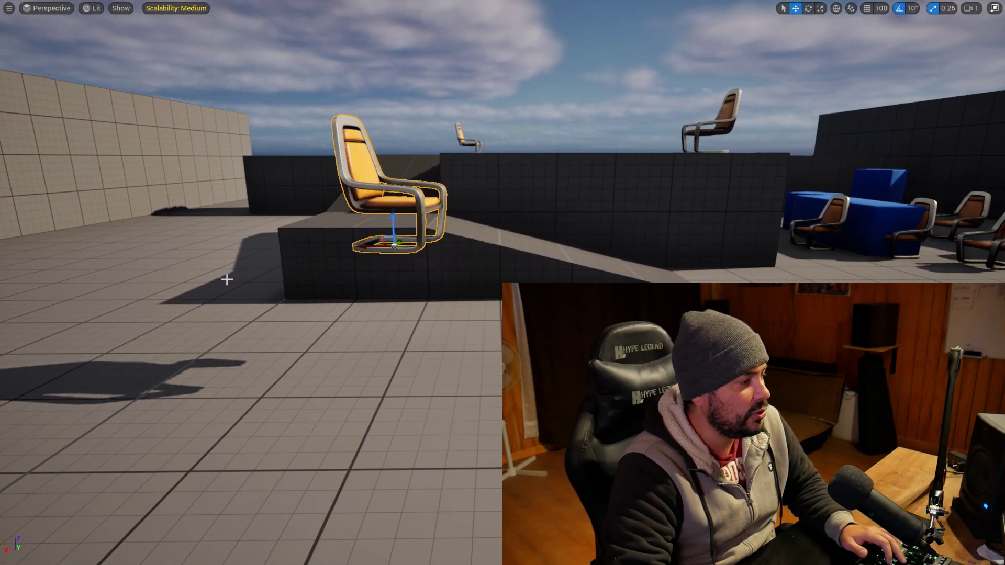
pyautogui.moveTo(394, 217); pyautogui.dragTo(383, 290)
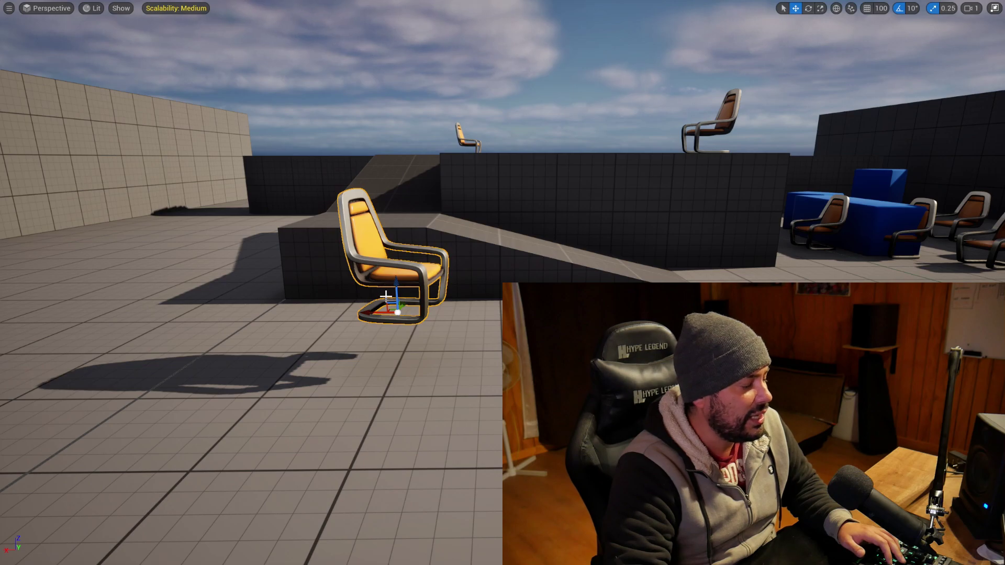
pyautogui.press('F11')
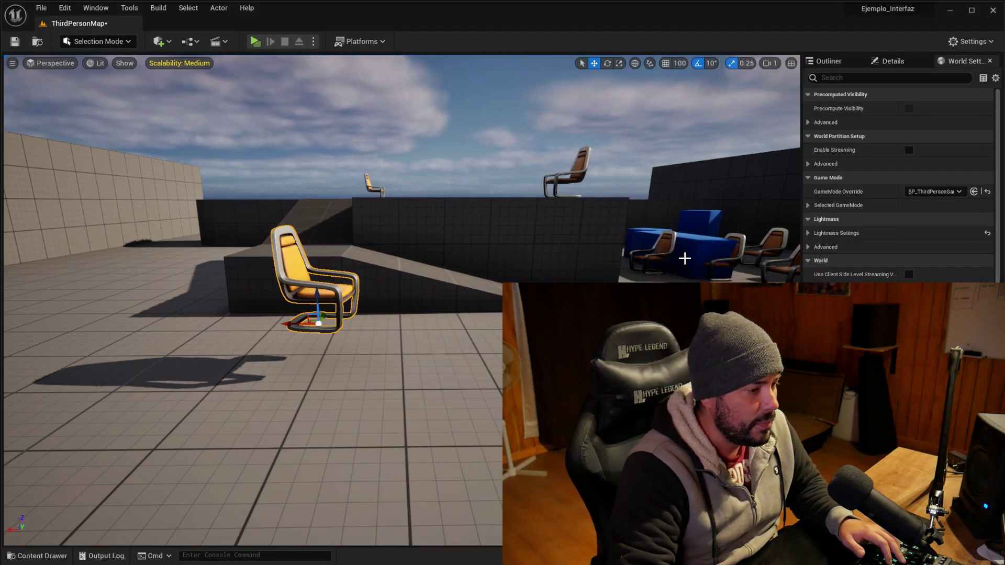
# Show the Outliner and move the blue cube SM_ChamferCube3 across the level to beside the yellow chair near the ramp.
pyautogui.moveTo(684, 259); pyautogui.dragTo(733, 246, button='right')
pyautogui.click(829, 61)
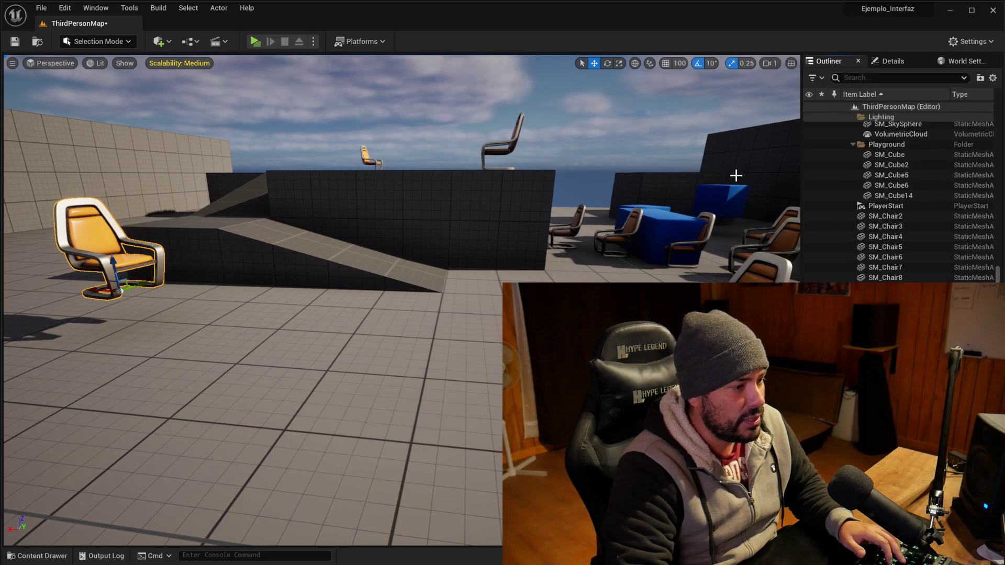
pyautogui.click(720, 200)
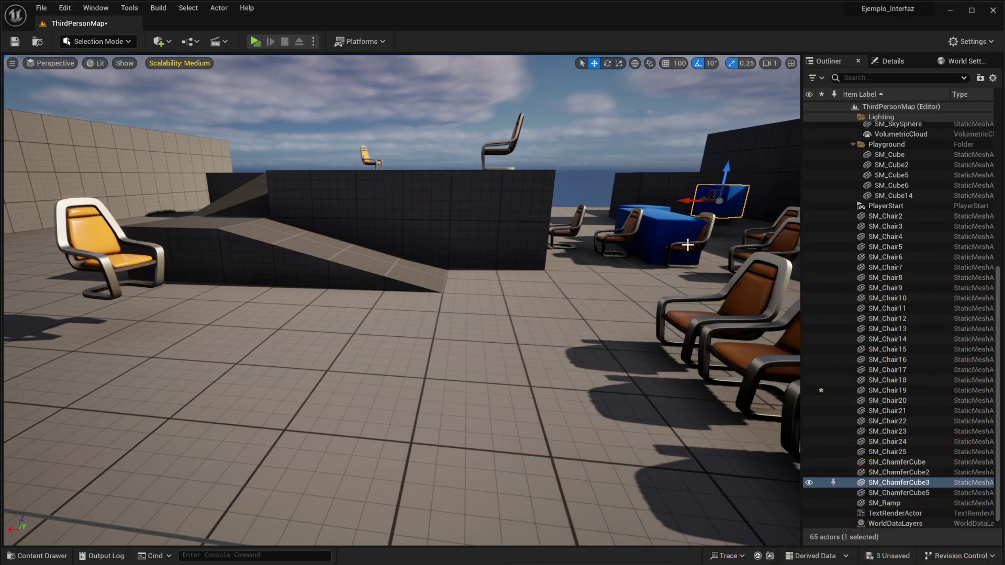
pyautogui.press('w')
pyautogui.moveTo(470, 293); pyautogui.dragTo(450, 351, button='right')
pyautogui.press('e')
pyautogui.moveTo(571, 331); pyautogui.dragTo(572, 331, button='right')
pyautogui.moveTo(529, 346); pyautogui.dragTo(146, 400)
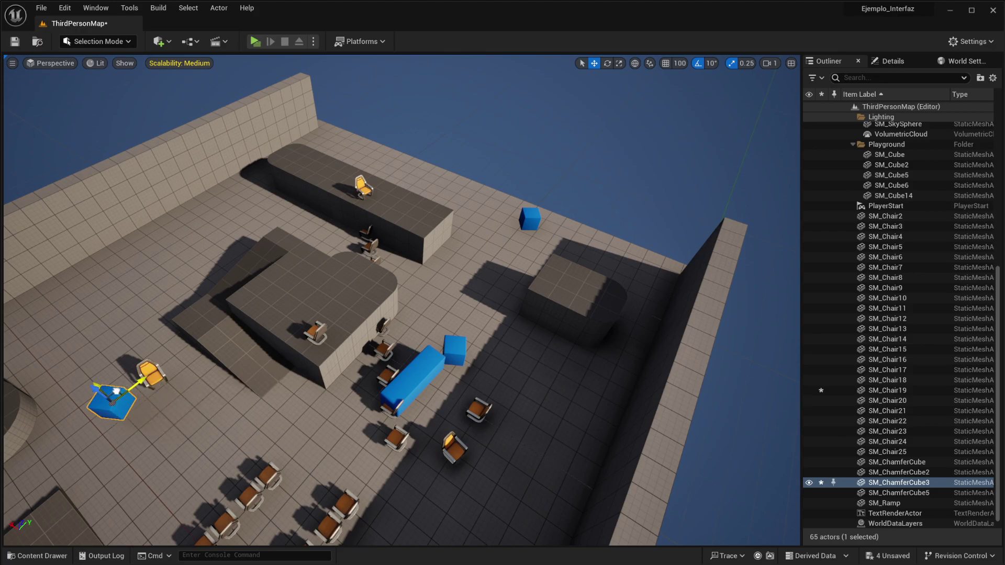
pyautogui.moveTo(178, 399)
pyautogui.mouseDown(button='right')
pyautogui.moveTo(180, 366)
pyautogui.moveTo(178, 402)
pyautogui.mouseUp(button='right')
pyautogui.press('w')
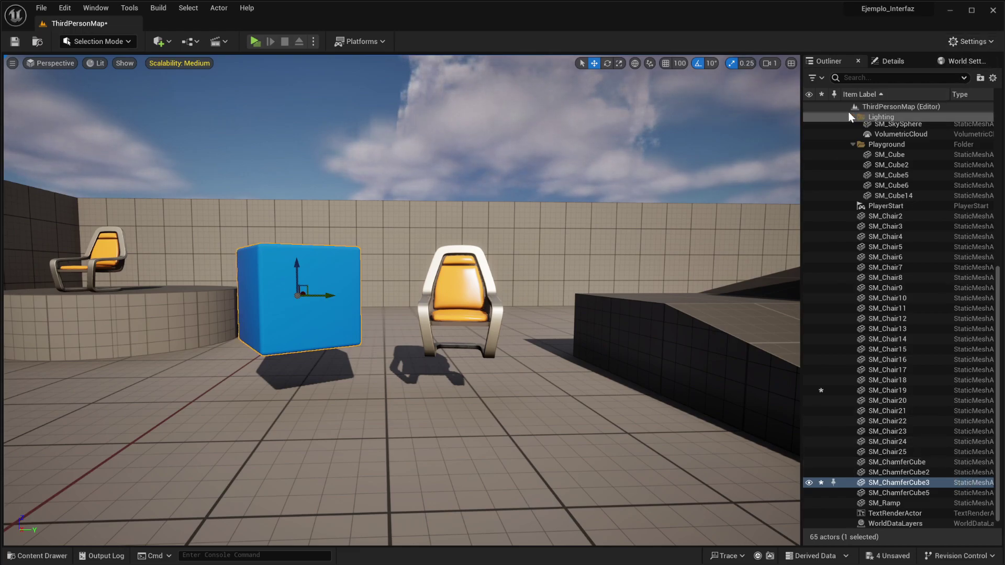
# Widen the Outliner and its Type column, and select the yellow chair and blue cube to compare their entries.
pyautogui.moveTo(792, 112); pyautogui.dragTo(780, 112)
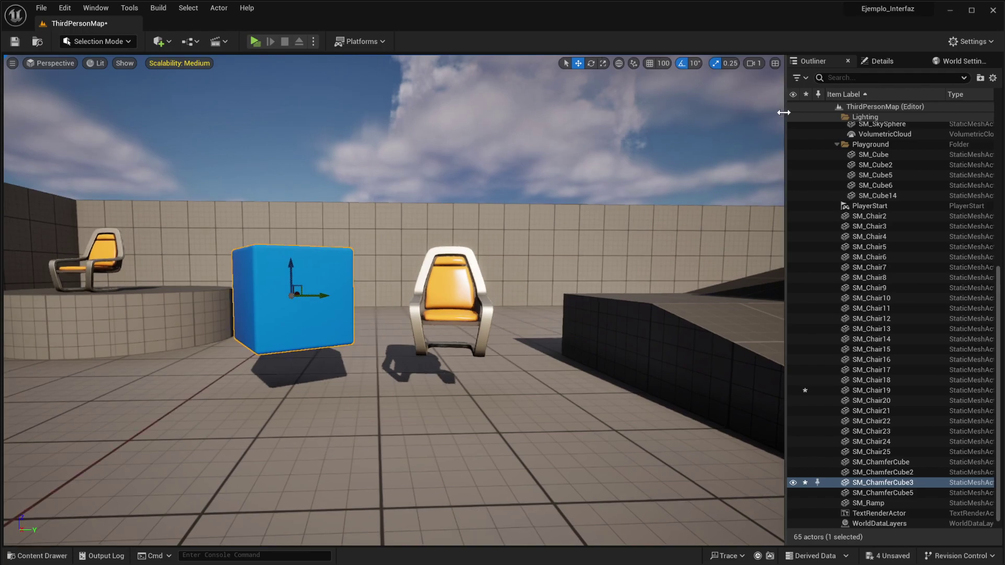
pyautogui.moveTo(943, 94); pyautogui.dragTo(924, 94)
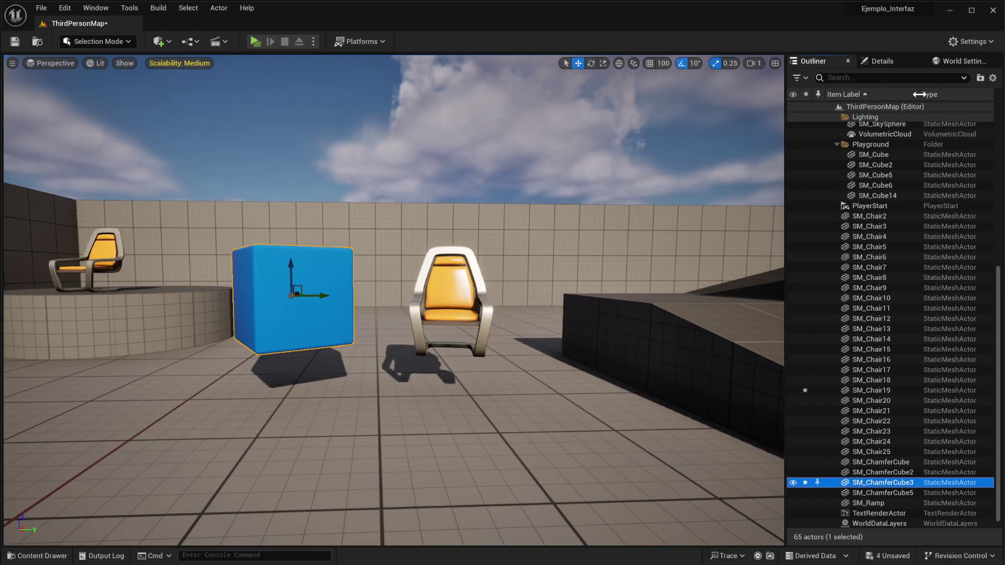
pyautogui.click(437, 282)
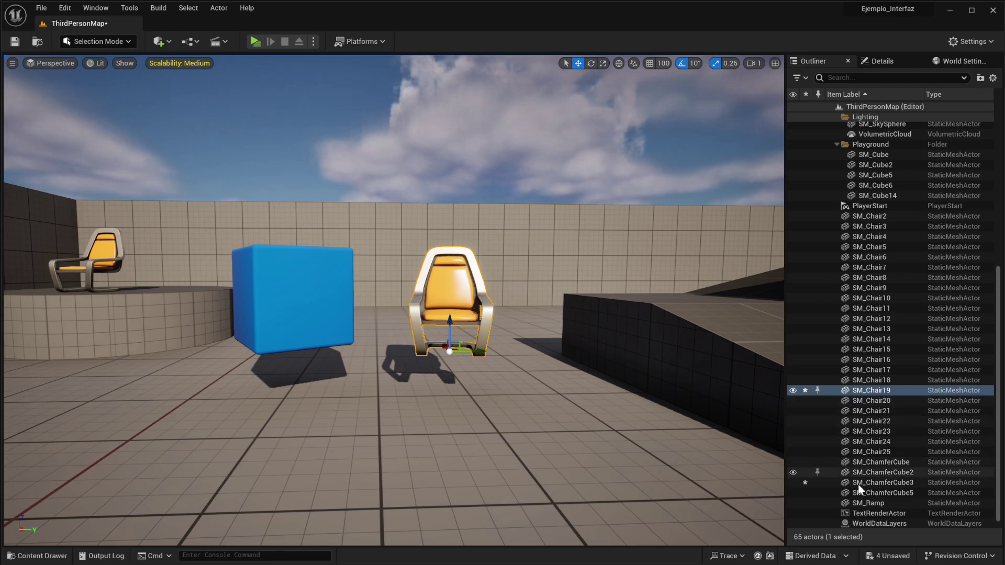
pyautogui.click(310, 311)
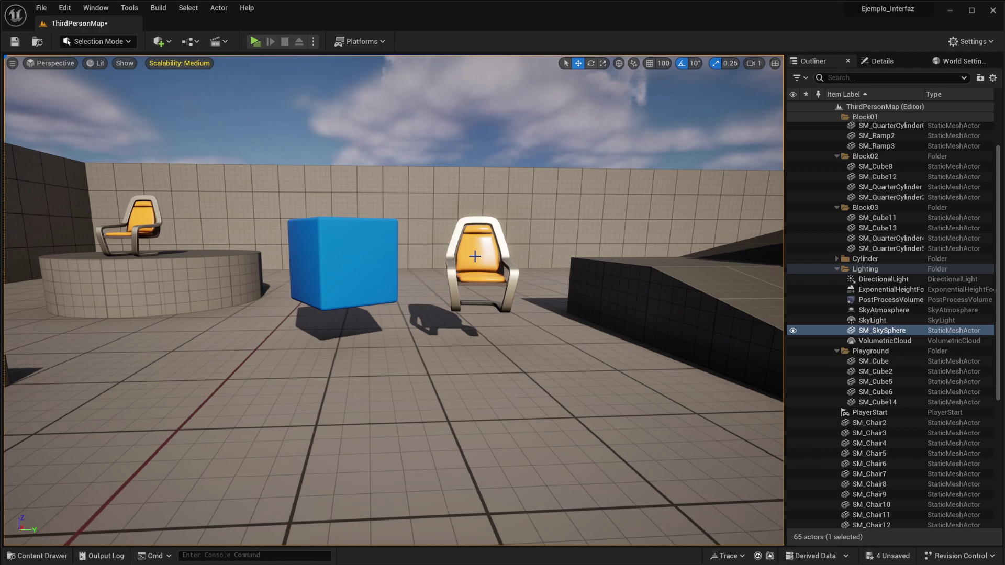
# Play-test the level, walk the third-person character up to the blue cube and yellow chair, and end the session.
pyautogui.click(259, 40)
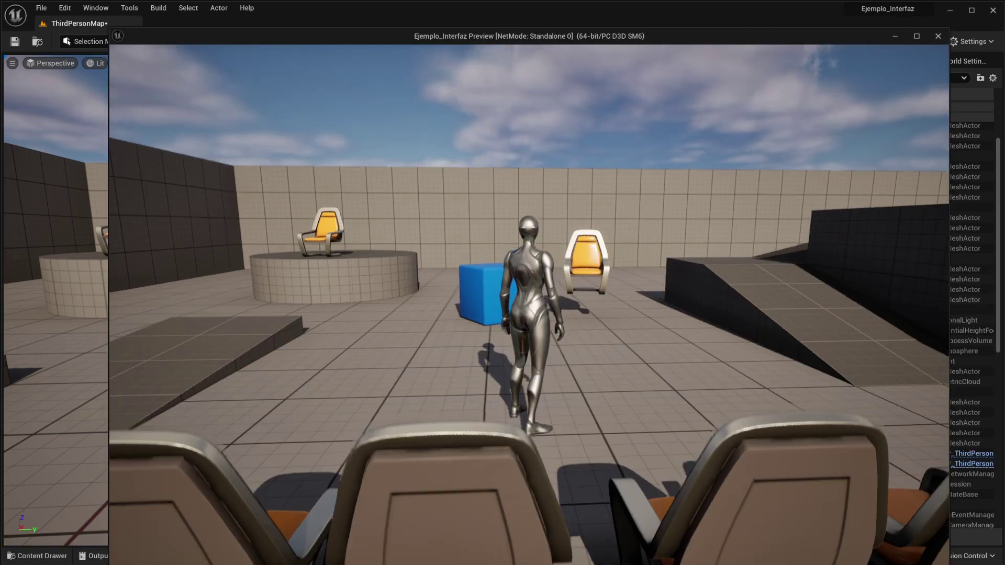
pyautogui.press('w')
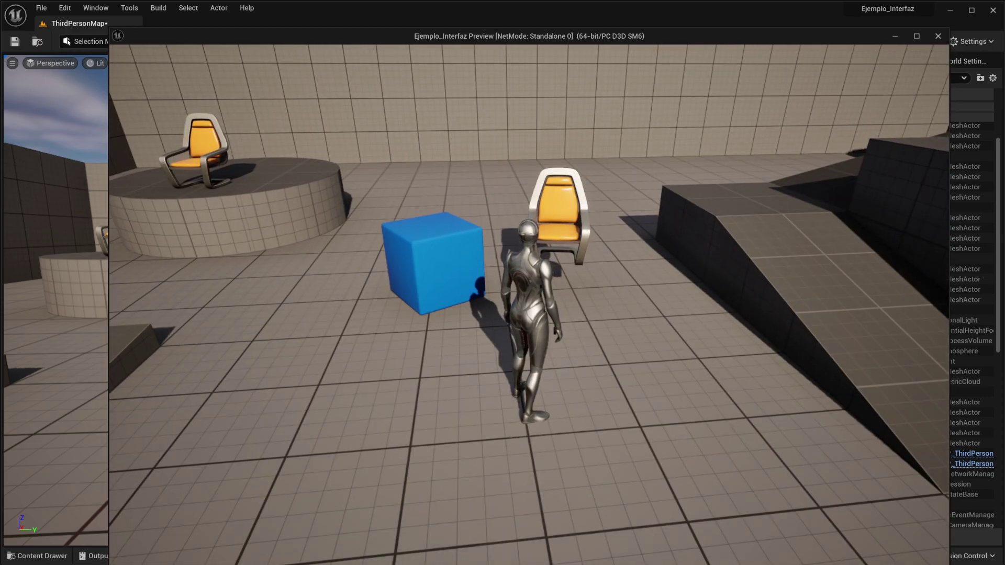
pyautogui.press('Escape')
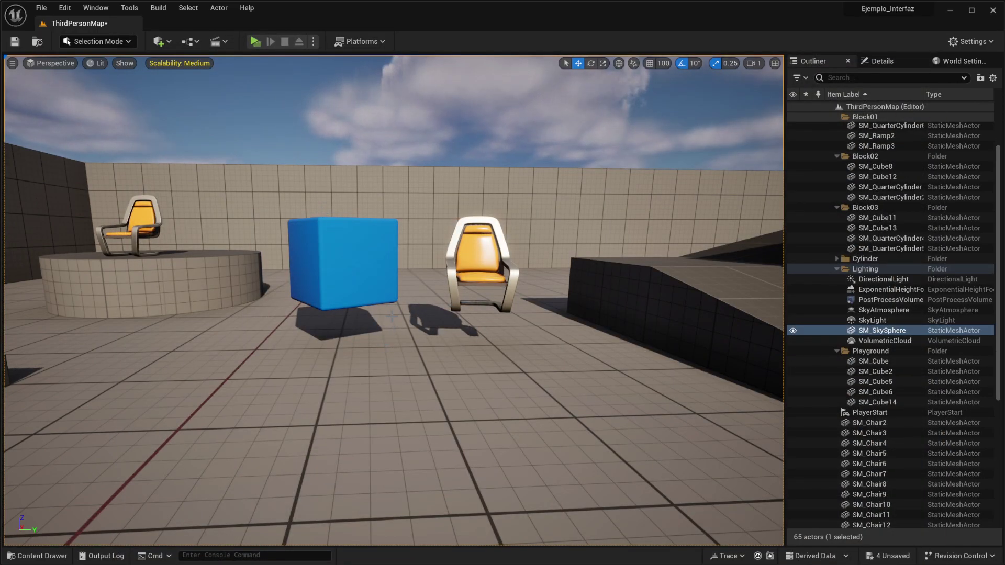
# Select the blue cube and switch the viewport to Unlit view mode to inspect the scene without lights.
pyautogui.click(372, 275)
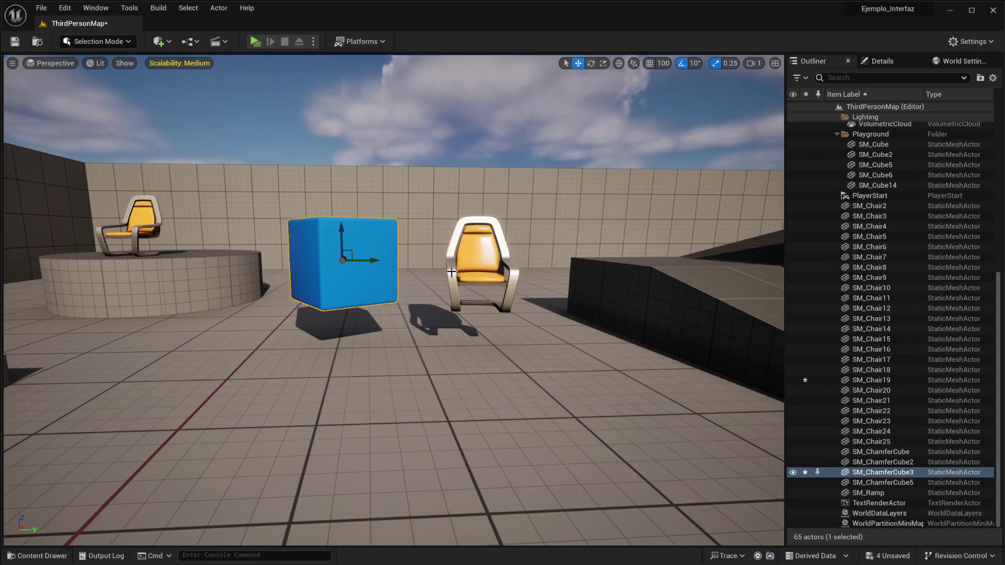
pyautogui.click(465, 269)
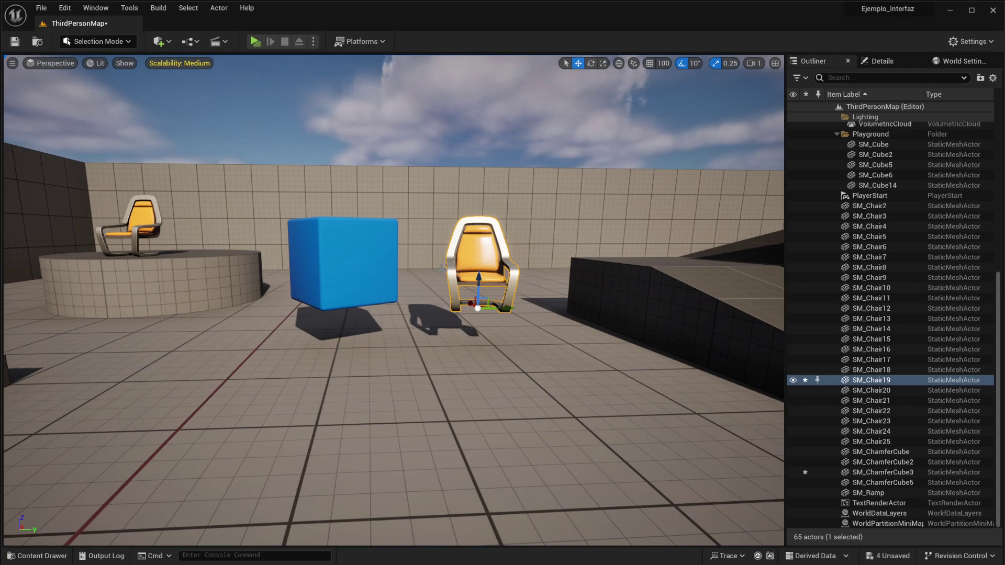
pyautogui.click(345, 256)
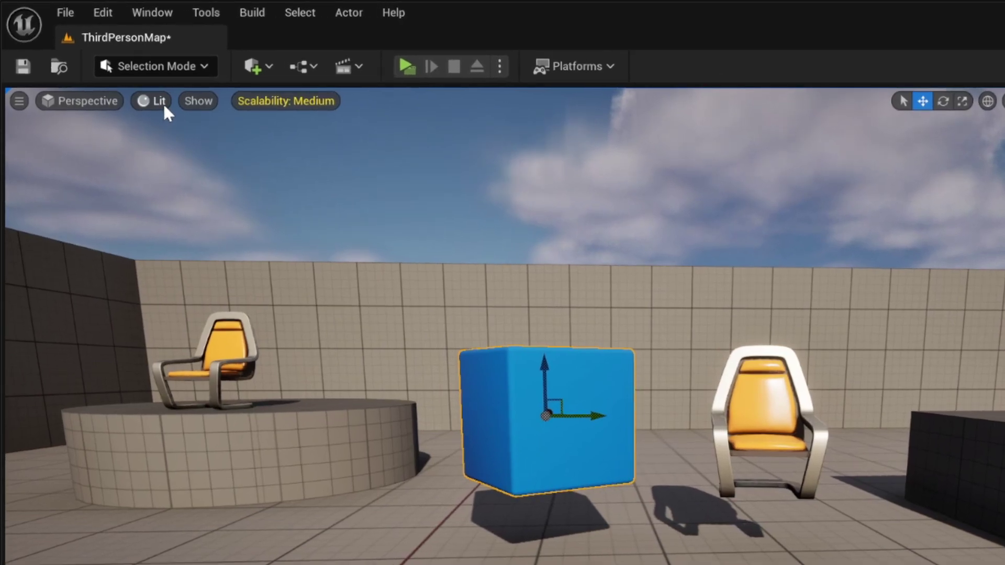
pyautogui.click(162, 103)
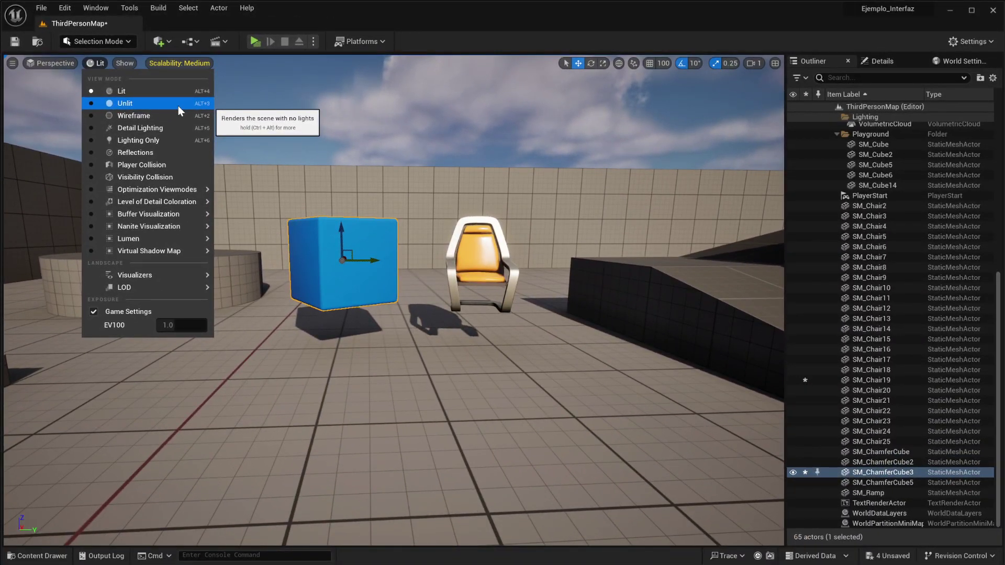
pyautogui.press('Escape')
pyautogui.hotkey('alt', '3')
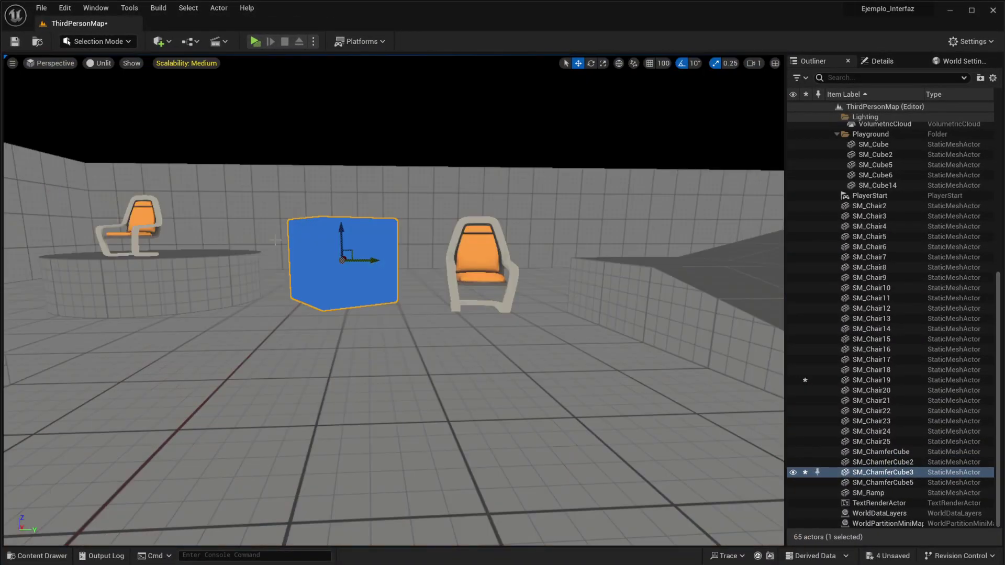
pyautogui.moveTo(394, 300); pyautogui.dragTo(275, 236, button='right')
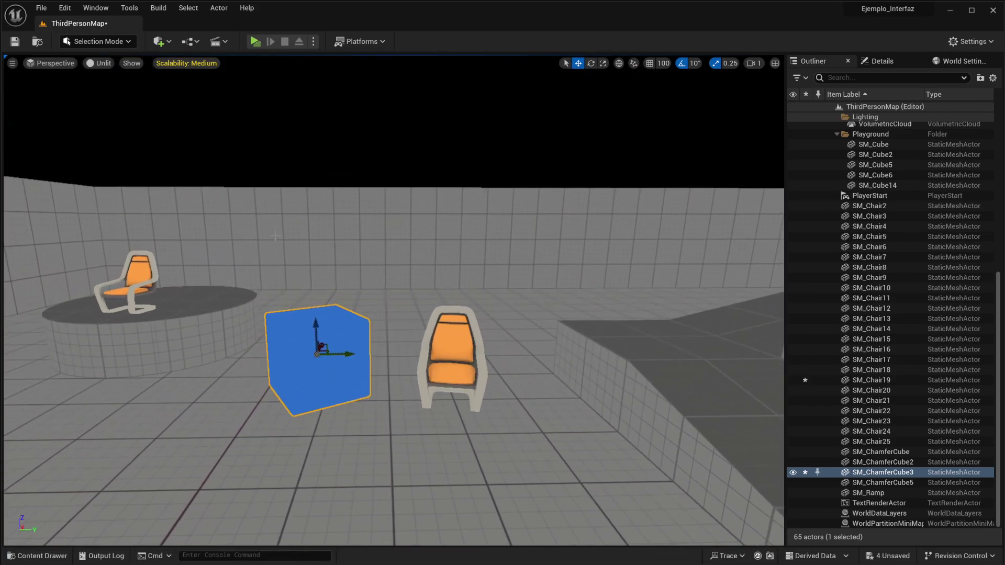
# Switch the viewport to Wireframe view mode, inspect the cube, chair and sky sphere meshes, and clear the selection.
pyautogui.hotkey('alt', '2')
pyautogui.moveTo(313, 236); pyautogui.dragTo(346, 289, button='right')
pyautogui.press('s')
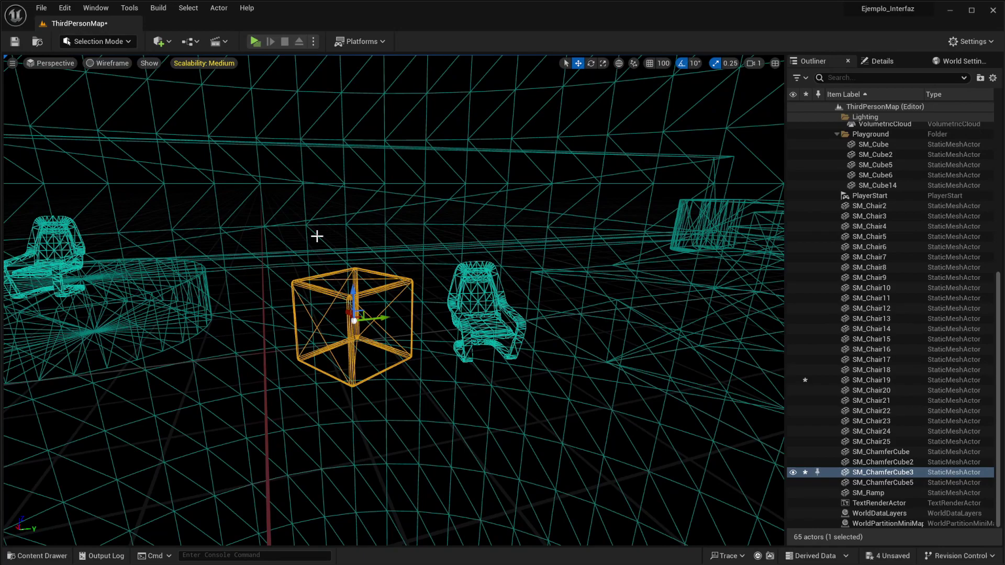
pyautogui.click(424, 390)
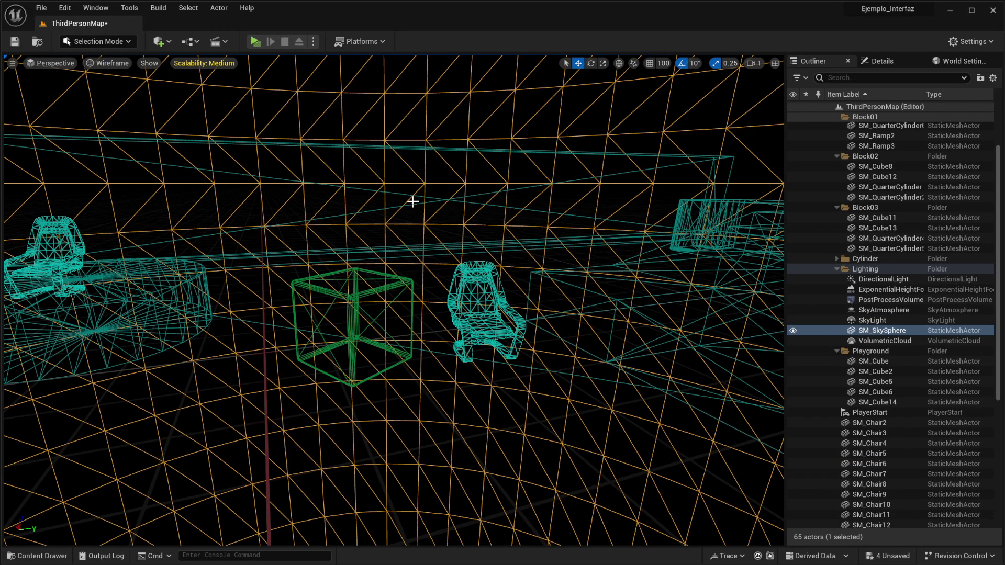
pyautogui.press('Escape')
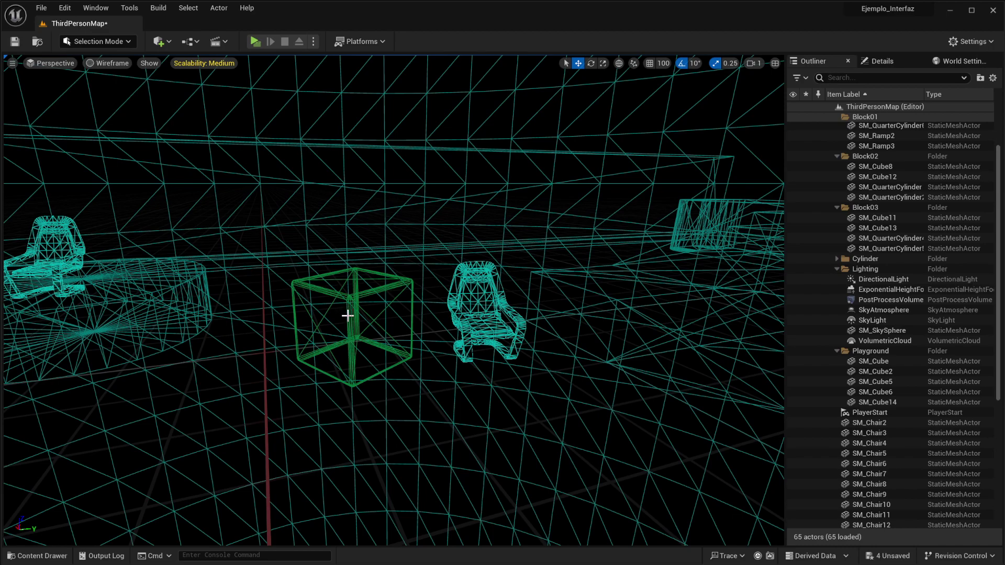
# Select the yellow chair beside the blue cube and enable Simulate Physics in its details.
pyautogui.click(481, 328)
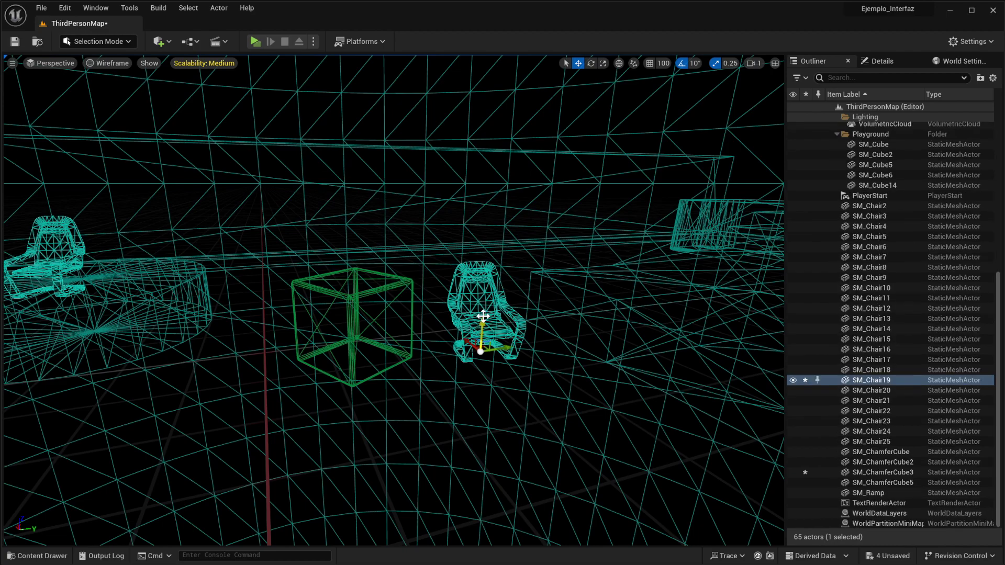
pyautogui.click(873, 62)
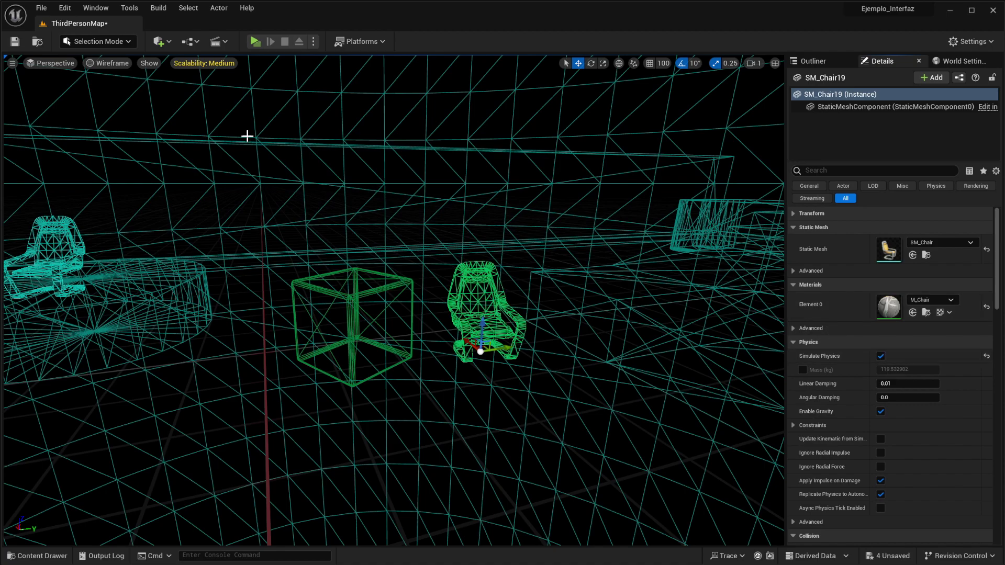
# Return the viewport to Lit view mode and play-test the level briefly near the cube and physics-enabled chair.
pyautogui.click(111, 64)
pyautogui.click(118, 90)
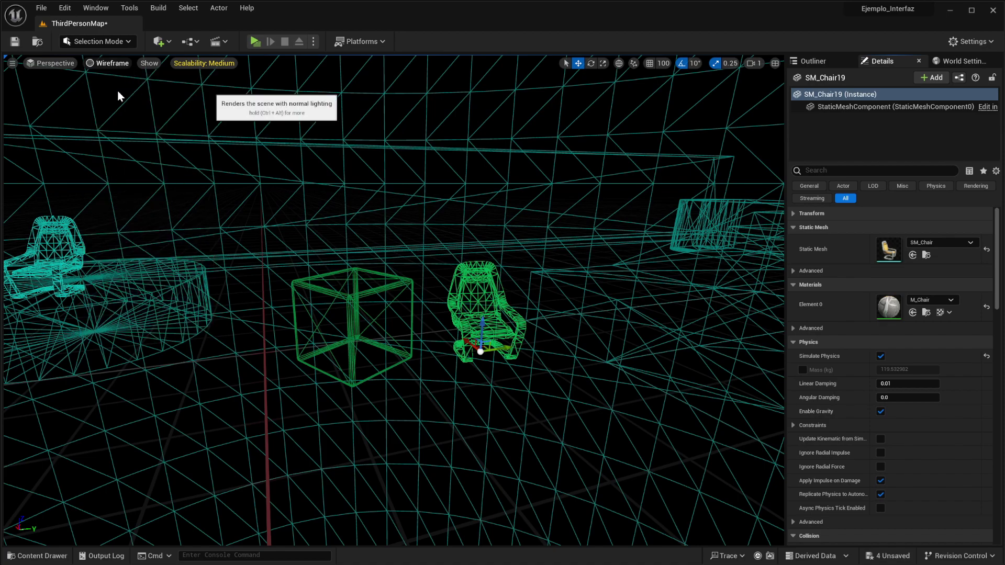
pyautogui.click(251, 44)
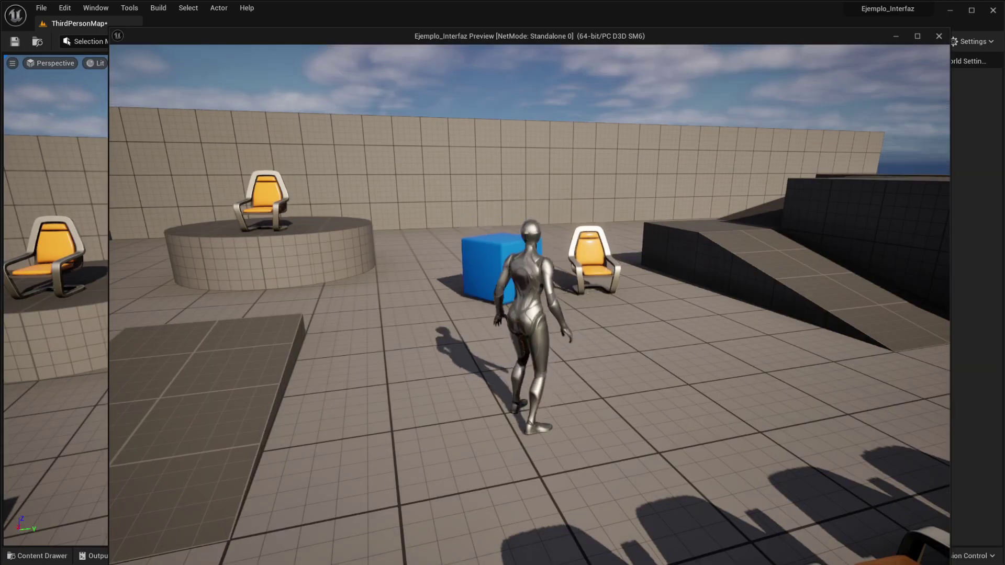
pyautogui.press('Escape')
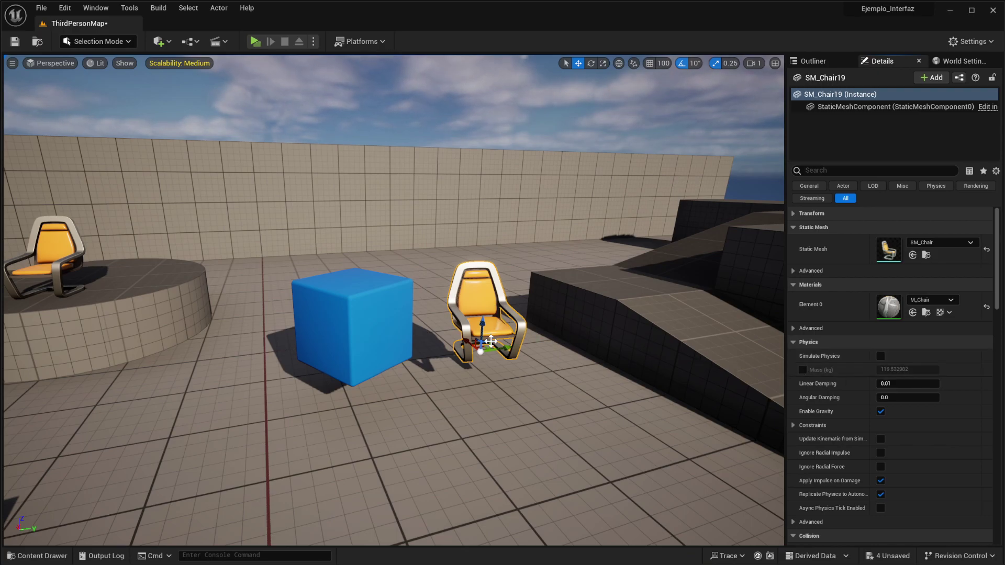
# Check the blue cube's physics settings and turn Simulate Physics back on for the yellow chair SM_Chair19.
pyautogui.click(356, 322)
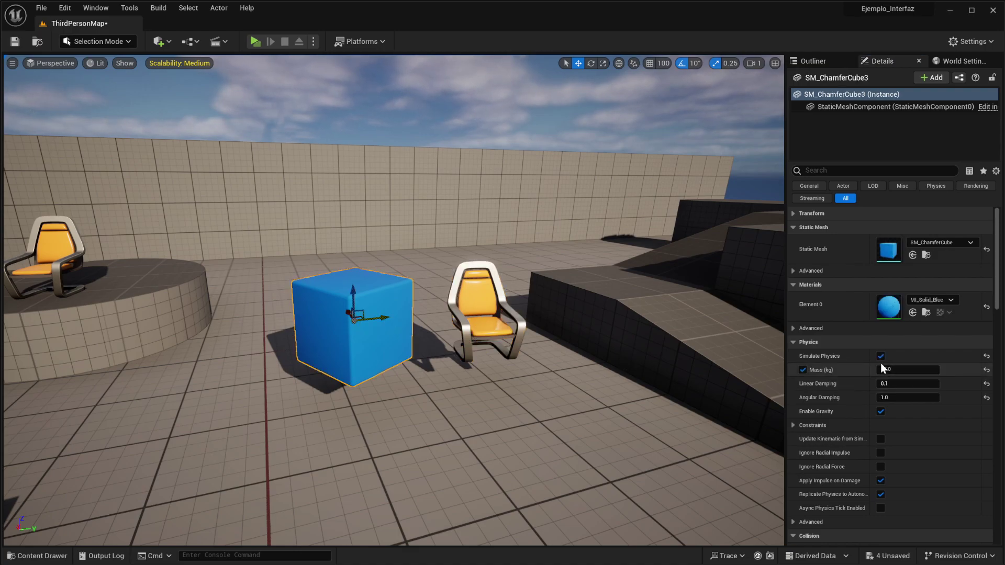
pyautogui.click(474, 308)
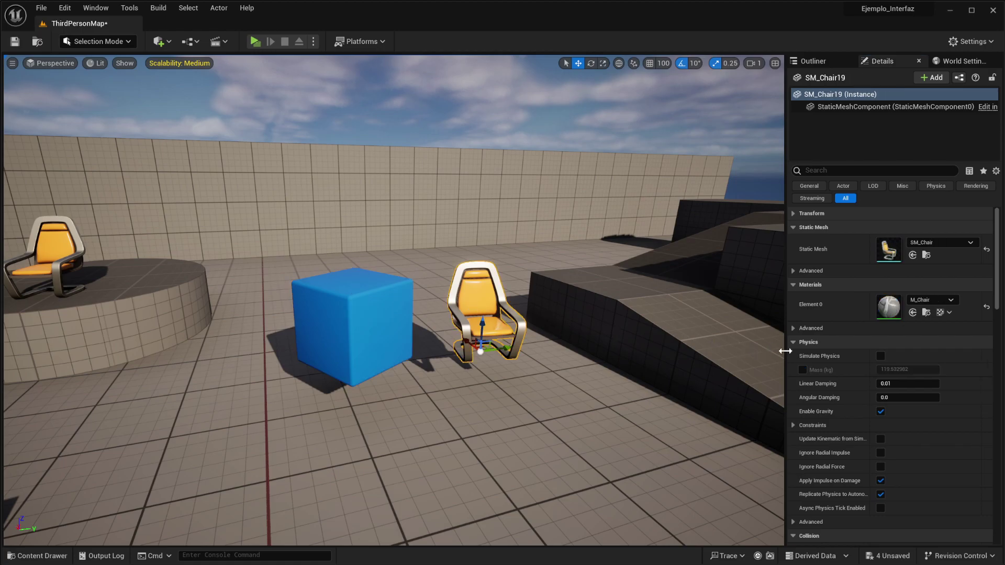
pyautogui.click(880, 355)
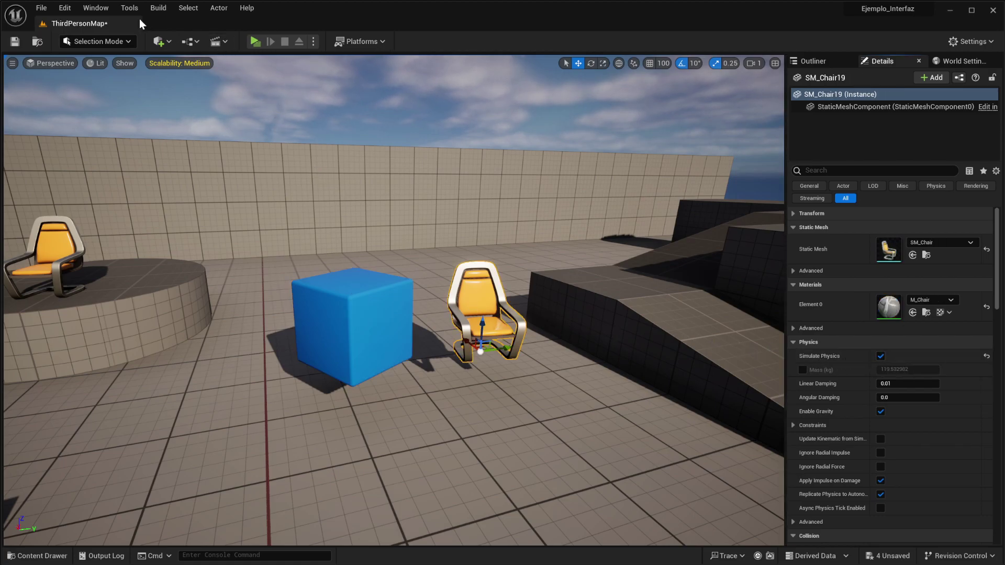
# Examine the blue cube and yellow chair in Wireframe view mode with nothing selected, and return the viewport to Lit.
pyautogui.click(99, 62)
pyautogui.press('Escape')
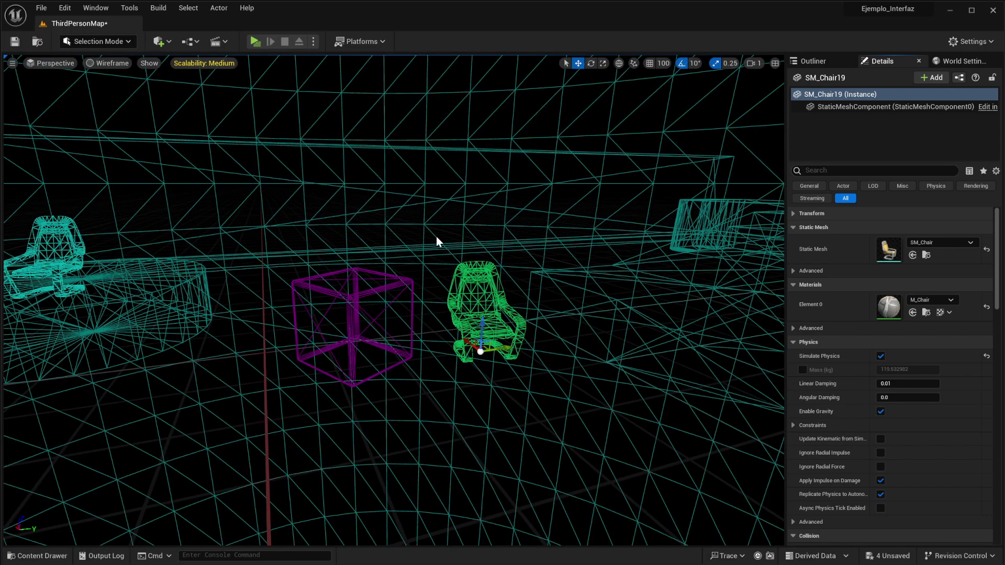
pyautogui.click(429, 152)
pyautogui.click(376, 229)
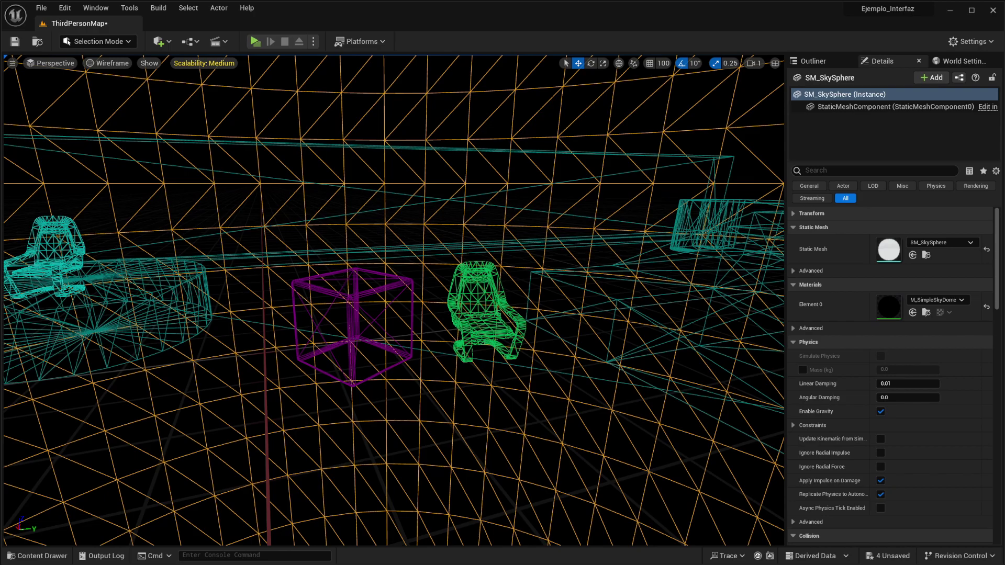
pyautogui.click(359, 298)
pyautogui.click(419, 135)
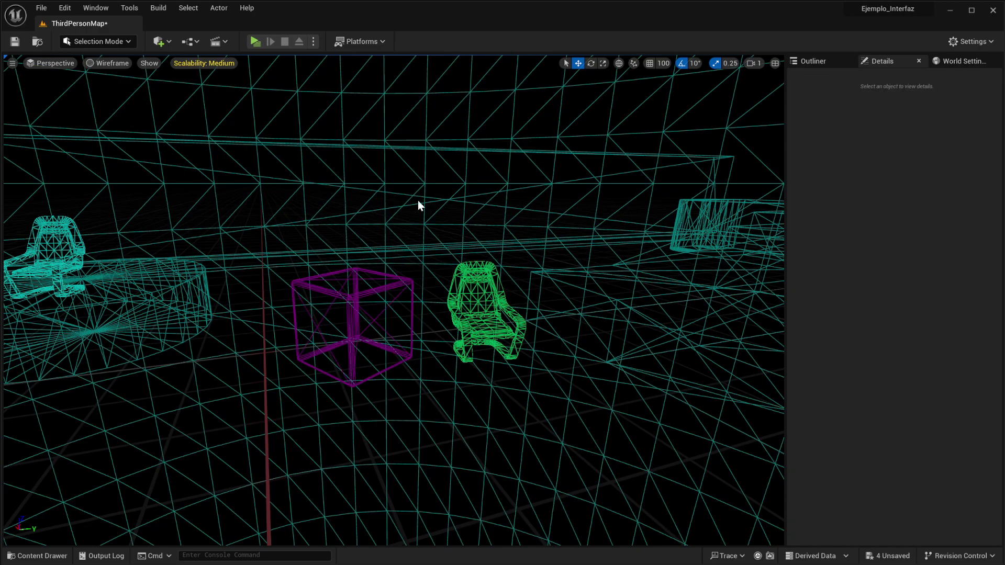
pyautogui.moveTo(393, 282); pyautogui.dragTo(418, 205, button='right')
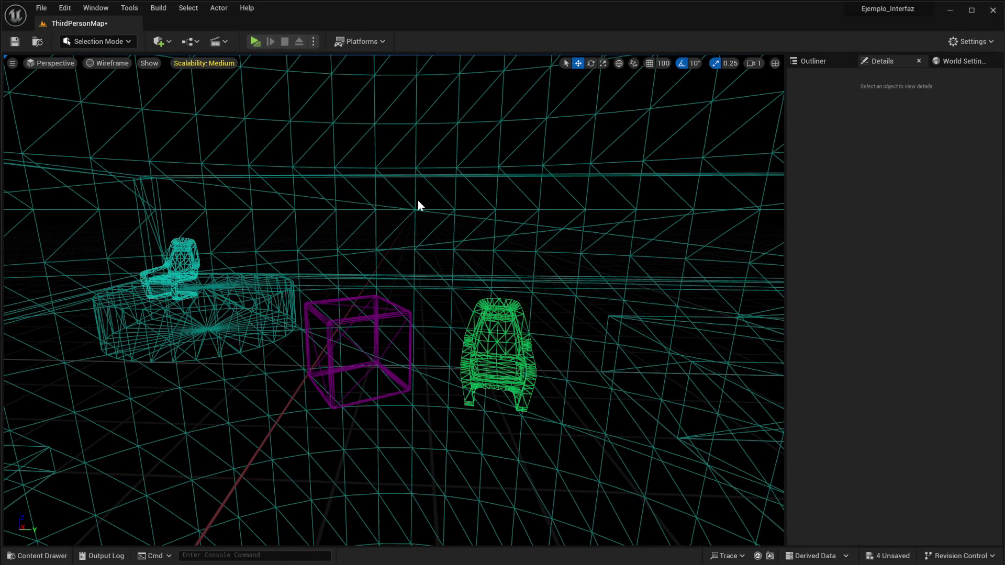
pyautogui.click(124, 62)
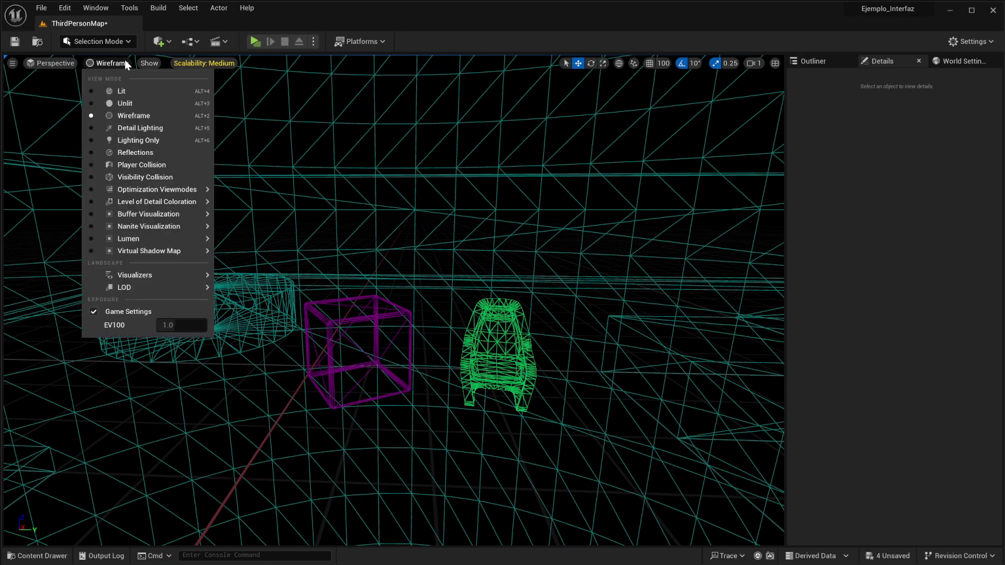
pyautogui.click(119, 90)
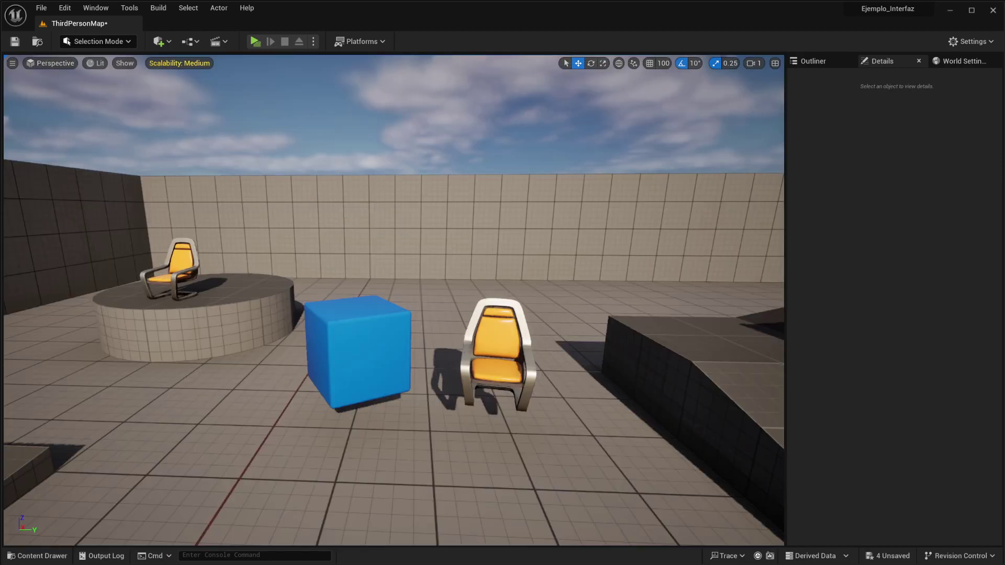